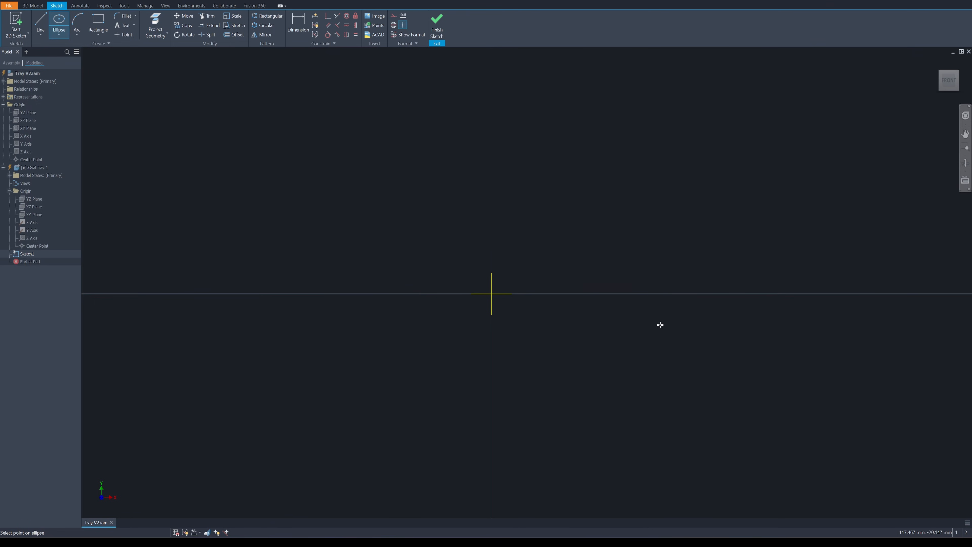
Step: Set the small ellipse's vertical half-axis to 12 mm and sketch a larger ellipse around it with a 90 mm horizontal half-axis
{"action": "type", "text": "12"}
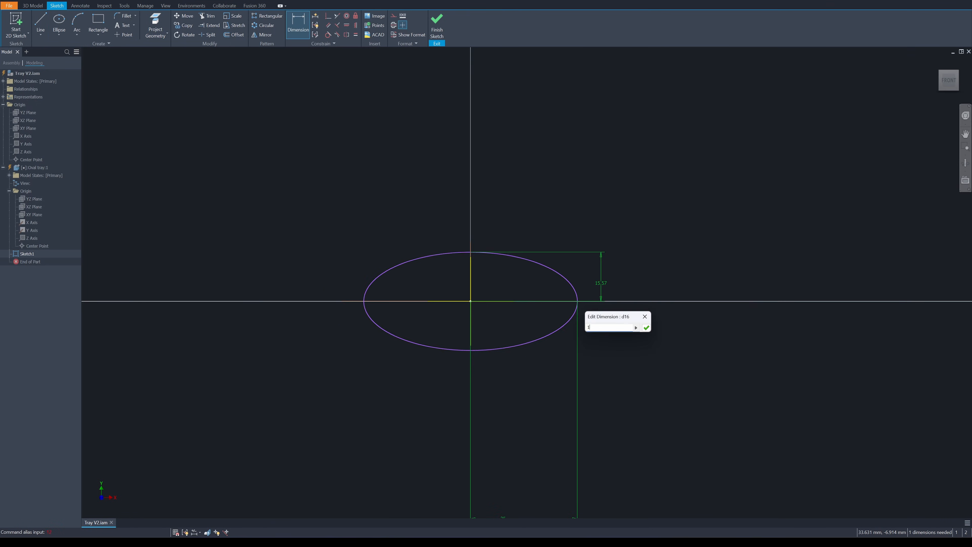
{"action": "key", "text": "Return"}
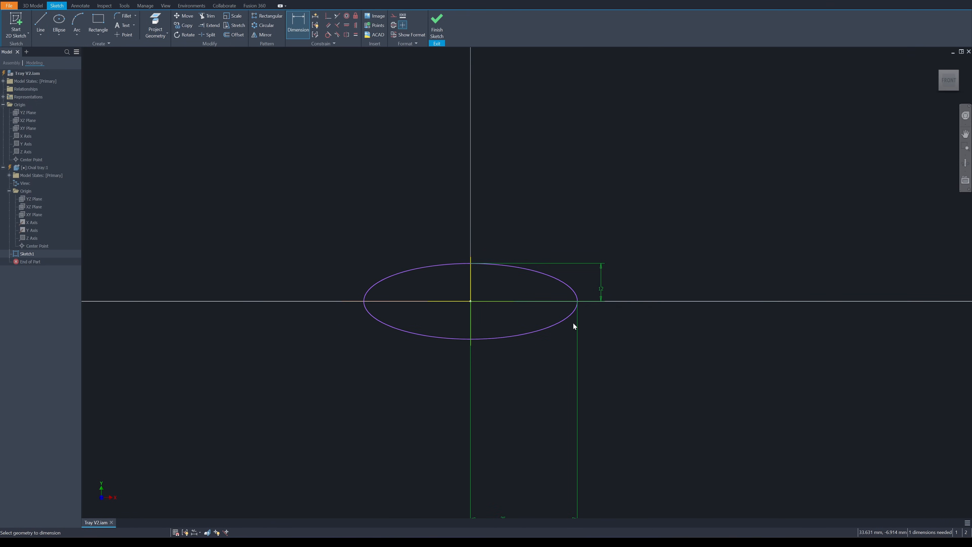
{"action": "scroll", "coordinate": [616, 218], "scroll_direction": "down", "scroll_amount": 3}
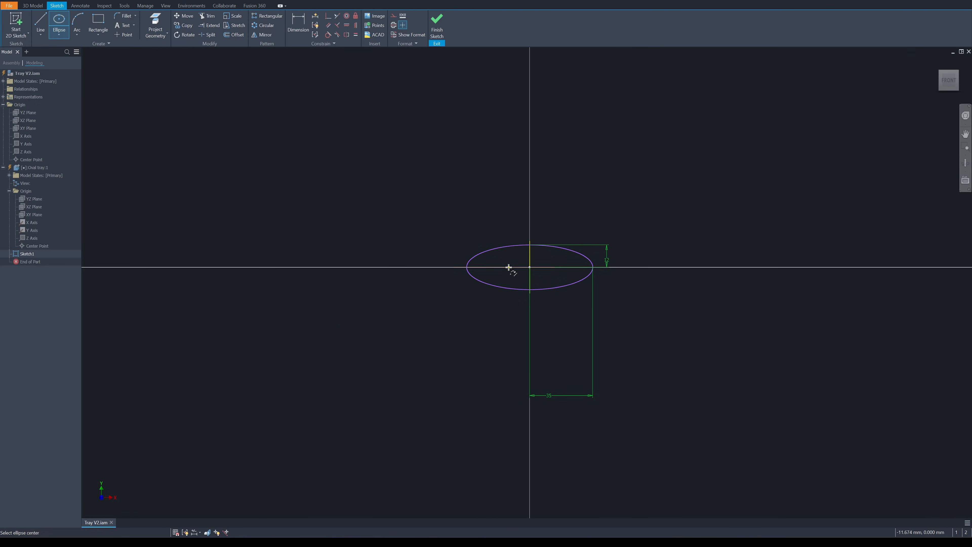
{"action": "left_click", "coordinate": [310, 268]}
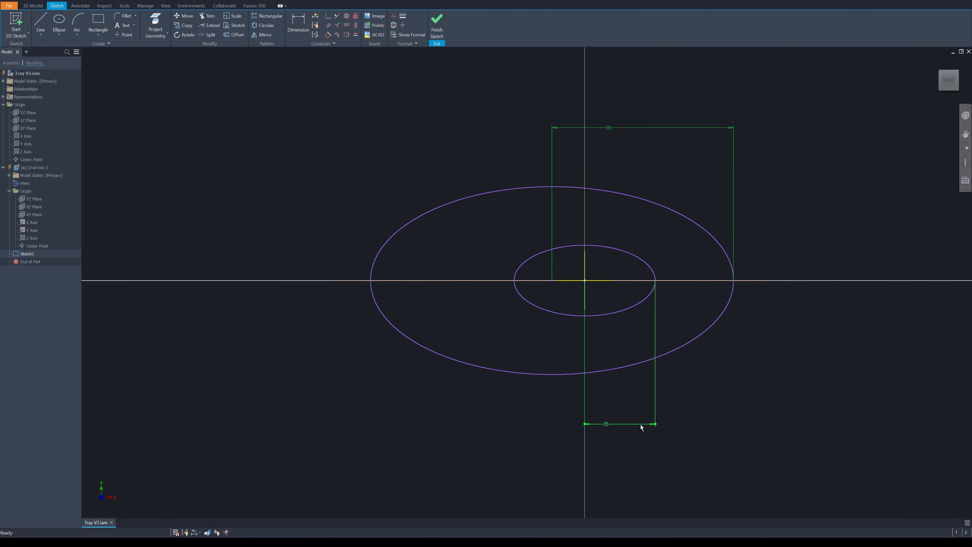
Step: Delete the small ellipse's horizontal dimension and stretch the ellipse outward to a half-width of about 51 mm
{"action": "key", "text": "Delete"}
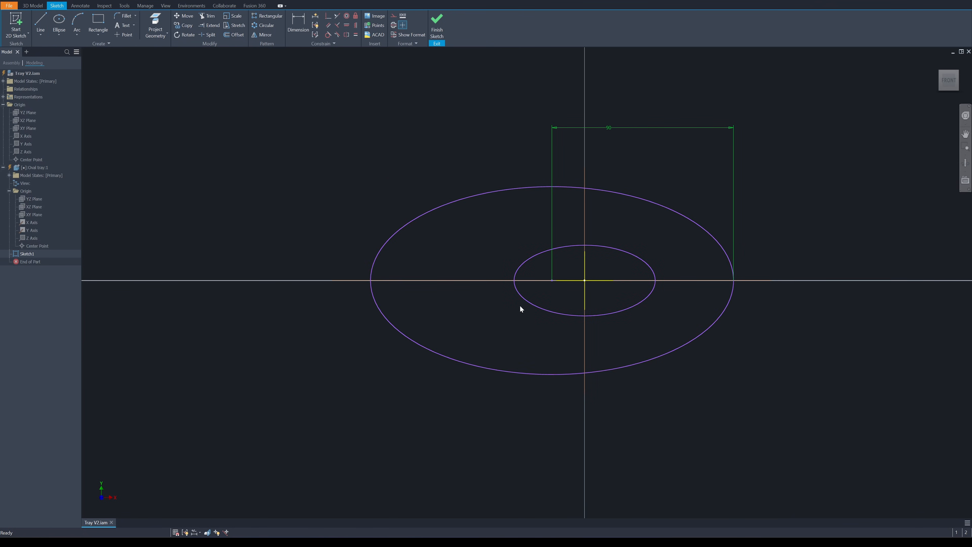
{"action": "left_click_drag", "start_coordinate": [524, 303], "coordinate": [504, 302]}
{"action": "scroll", "coordinate": [708, 251], "scroll_direction": "up", "scroll_amount": 1}
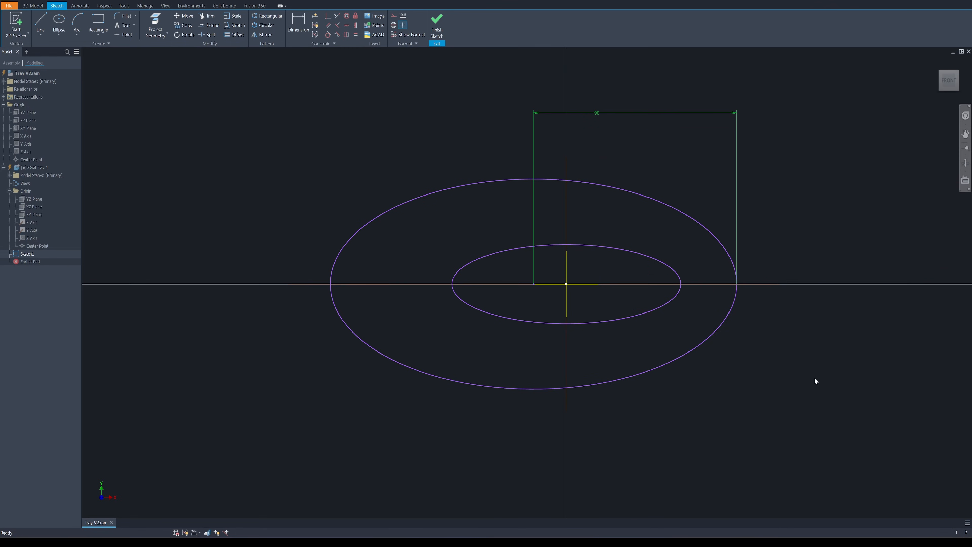
{"action": "middle_click_drag", "start_coordinate": [815, 378], "coordinate": [798, 374]}
{"action": "left_click_drag", "start_coordinate": [572, 320], "coordinate": [573, 326]}
{"action": "scroll", "coordinate": [739, 227], "scroll_direction": "up", "scroll_amount": 1}
Step: Trim away the upper halves of both ellipses and finish the sketch
{"action": "key", "text": "x"}
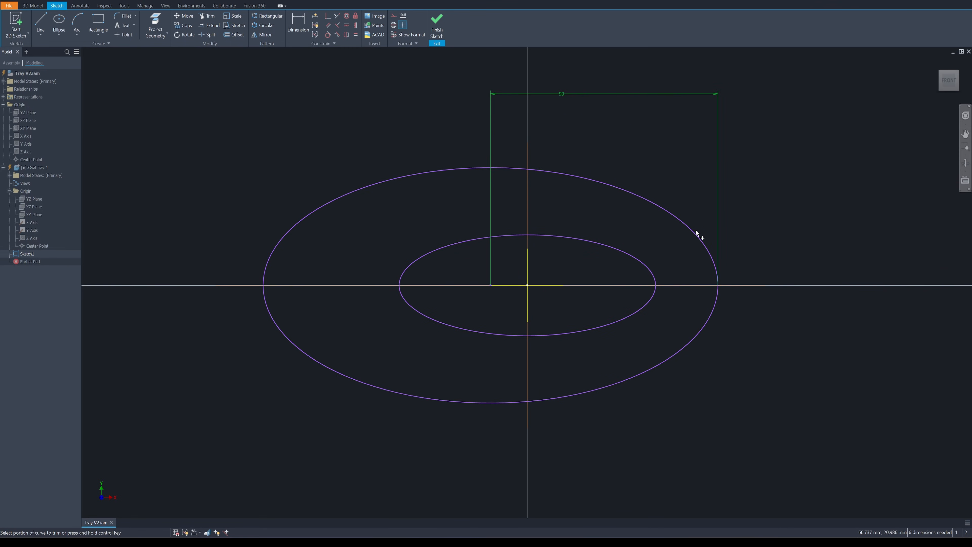
{"action": "left_click", "coordinate": [697, 233]}
{"action": "left_click", "coordinate": [629, 253]}
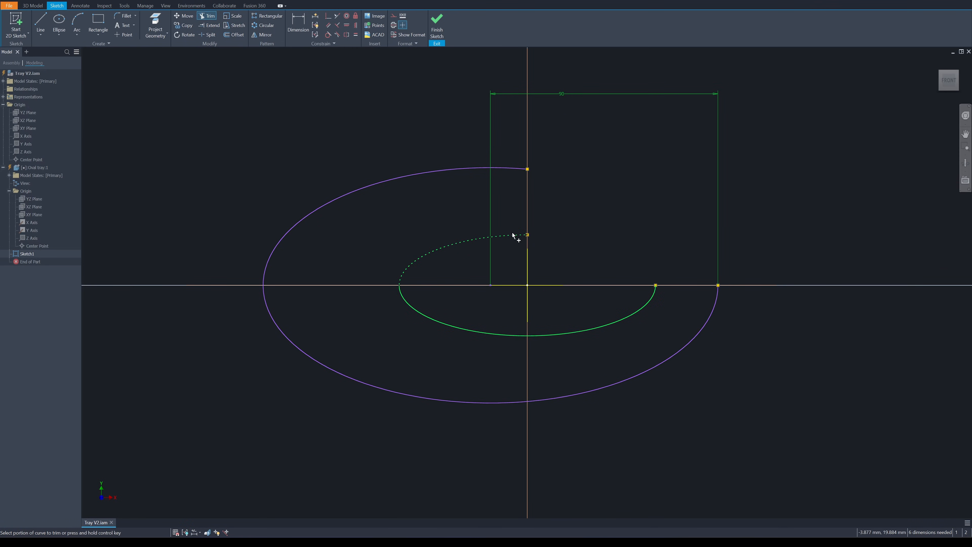
{"action": "left_click", "coordinate": [458, 241]}
{"action": "left_click", "coordinate": [345, 194]}
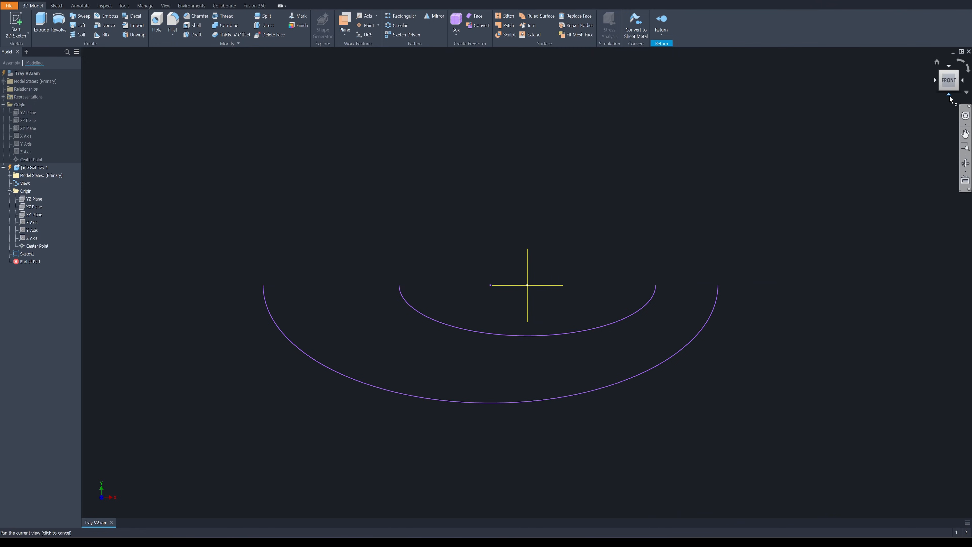
Step: Start a sketch on the tray part's XZ plane and project the end points of both half-ellipses into it
{"action": "left_click", "coordinate": [949, 95]}
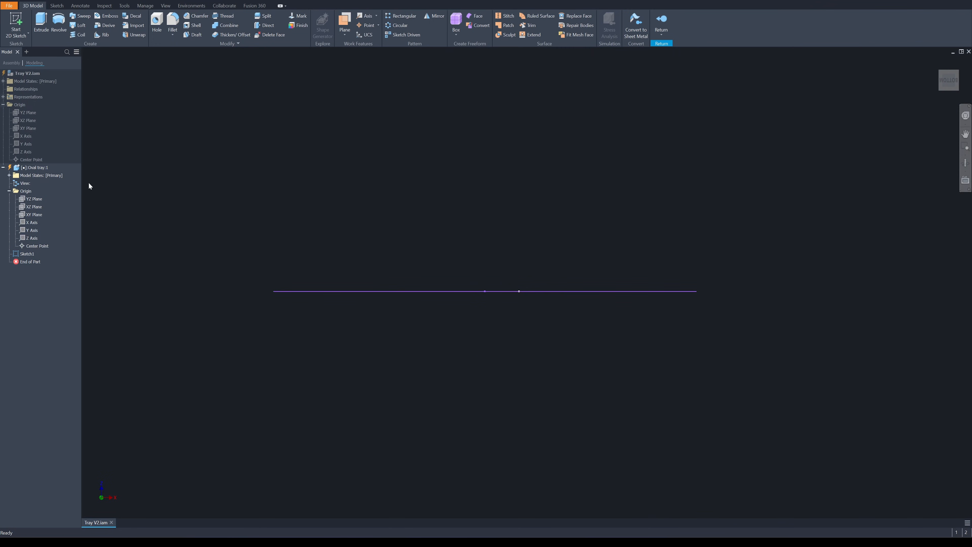
{"action": "left_click", "coordinate": [30, 207]}
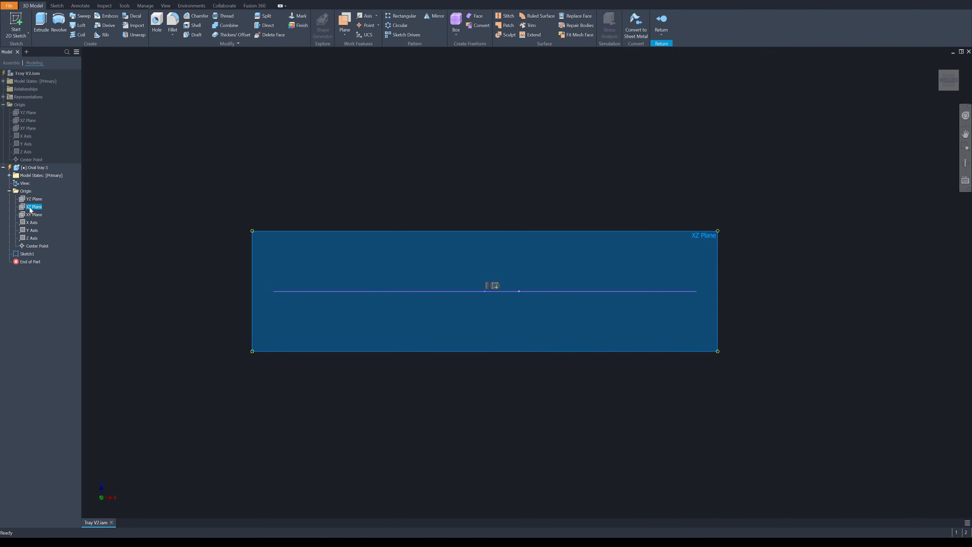
{"action": "left_click", "coordinate": [495, 286]}
{"action": "middle_click_drag", "start_coordinate": [460, 212], "coordinate": [466, 198], "text": "shift"}
{"action": "right_click", "coordinate": [466, 198]}
{"action": "left_click", "coordinate": [494, 208]}
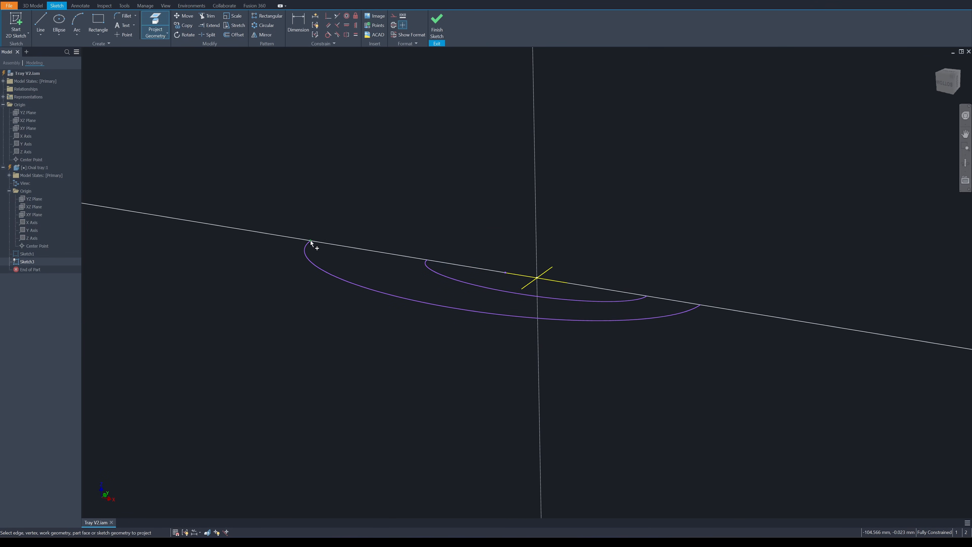
{"action": "left_click", "coordinate": [700, 306]}
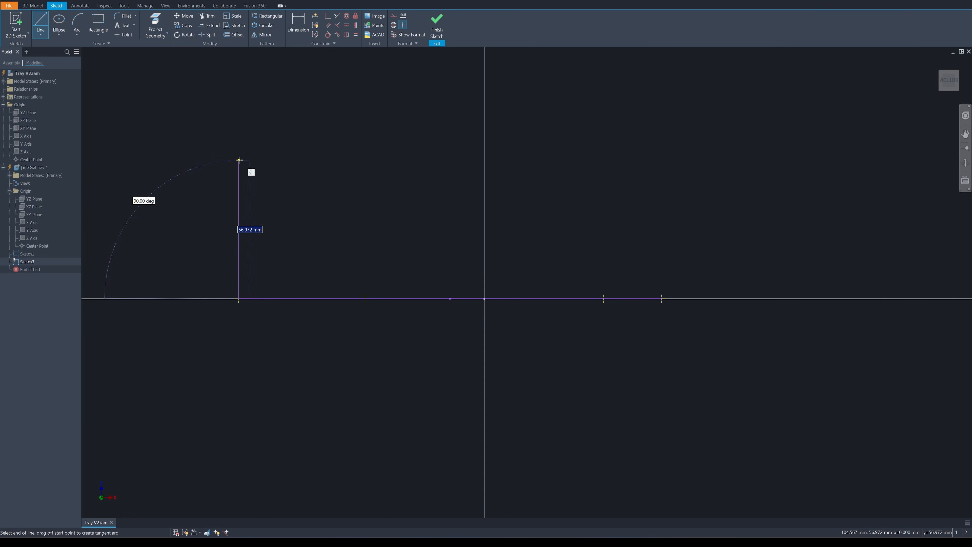
Step: Sketch a sagging control-vertex spline between the upper ends of two vertical guide lines raised from the outer projected points
{"action": "left_click", "coordinate": [240, 113]}
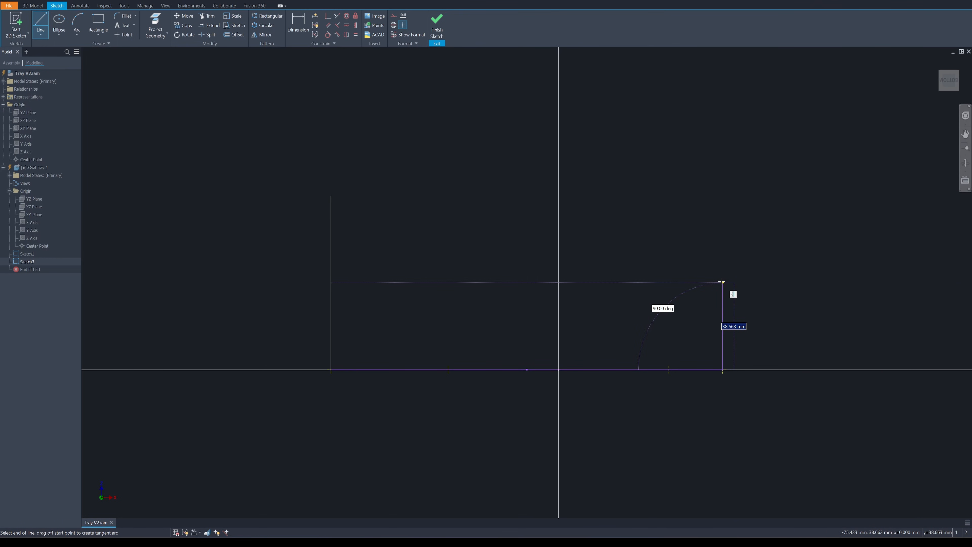
{"action": "left_click", "coordinate": [722, 282]}
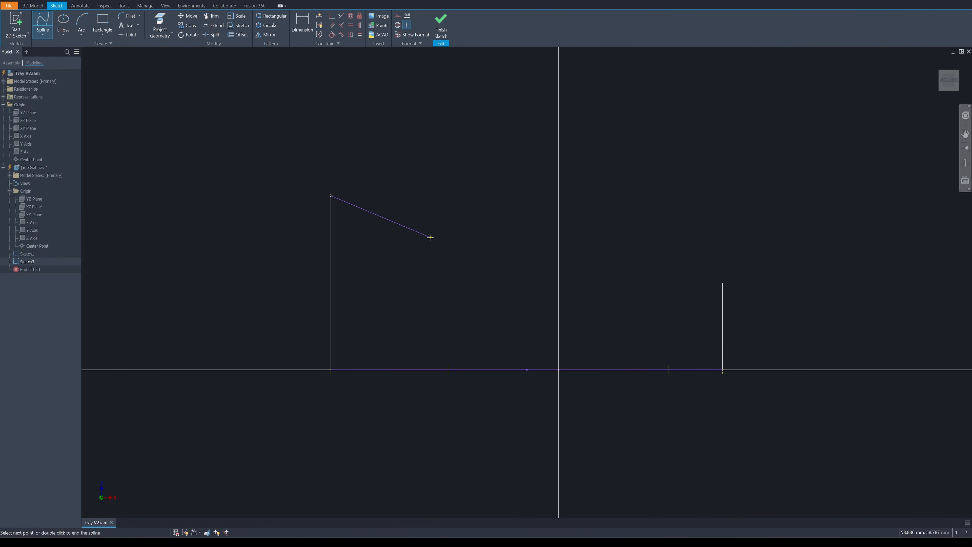
{"action": "double_click", "coordinate": [722, 283]}
{"action": "key", "text": "Escape"}
{"action": "left_click_drag", "start_coordinate": [420, 263], "coordinate": [422, 253]}
{"action": "left_click_drag", "start_coordinate": [722, 283], "coordinate": [722, 289]}
Step: Draw 6 mm vertical lines up from the two inner projected points
{"action": "key", "text": "l"}
{"action": "left_click", "coordinate": [448, 369]}
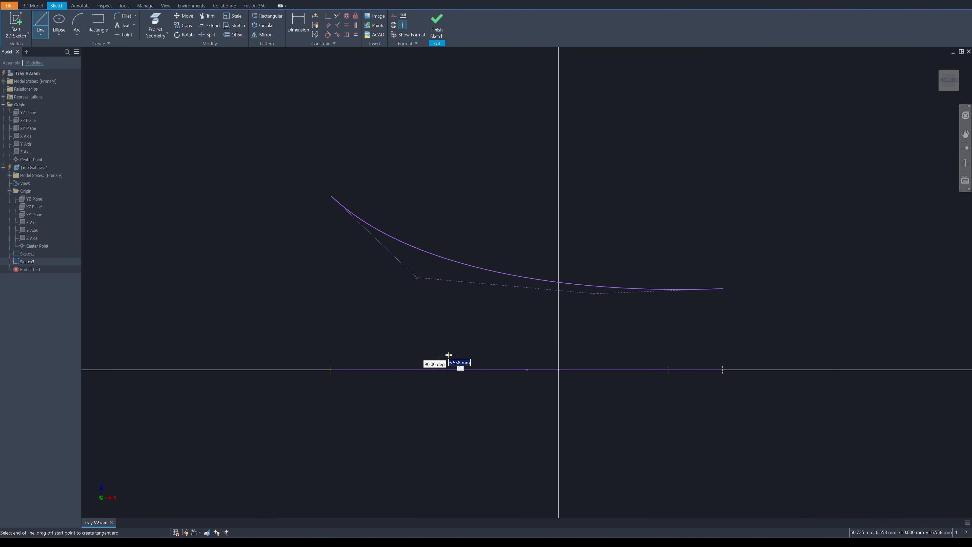
{"action": "type", "text": "6"}
{"action": "key", "text": "Return"}
Step: Join the upper ends of the short vertical lines with a downward-bowed three-point arc and set the lines' height to 12 mm
{"action": "key", "text": "a"}
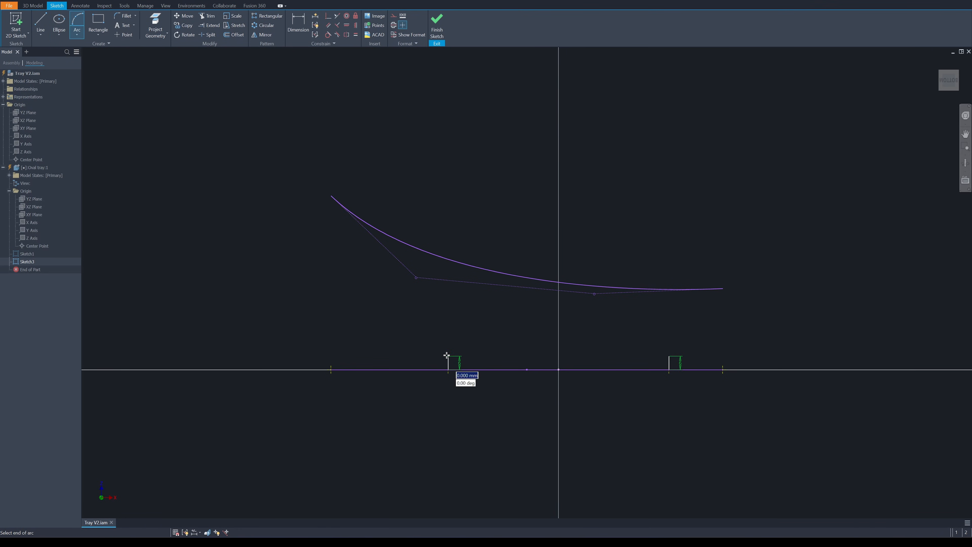
{"action": "left_click", "coordinate": [448, 356]}
{"action": "left_click", "coordinate": [668, 356]}
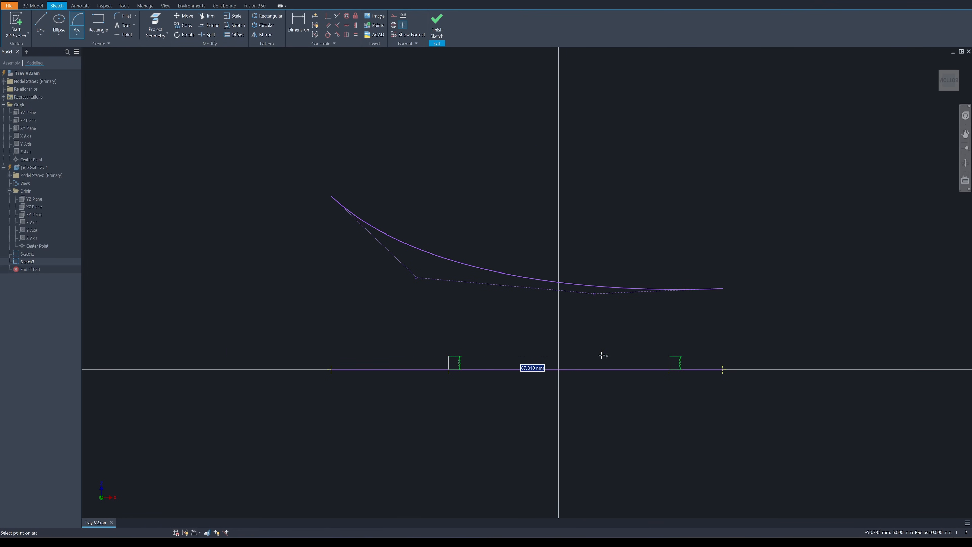
{"action": "left_click", "coordinate": [579, 363]}
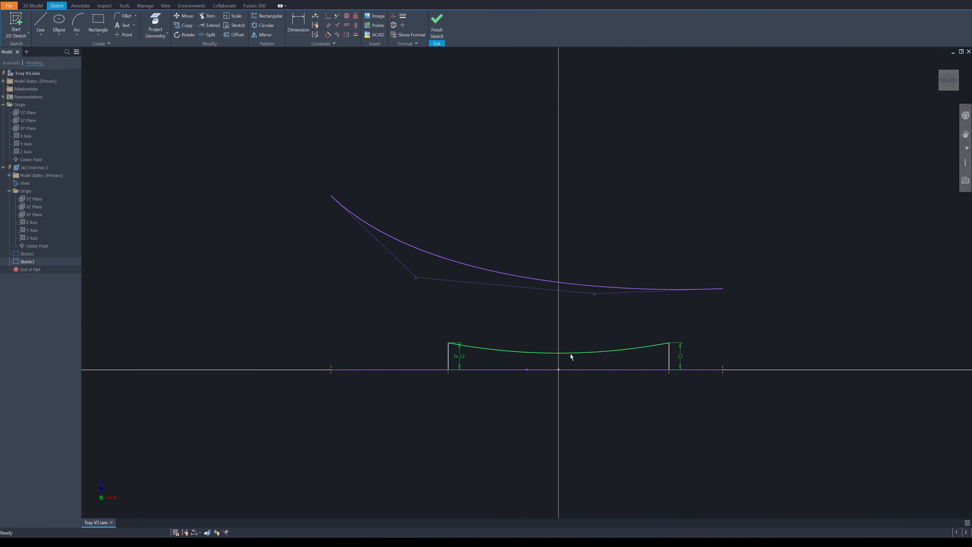
{"action": "left_click", "coordinate": [571, 360]}
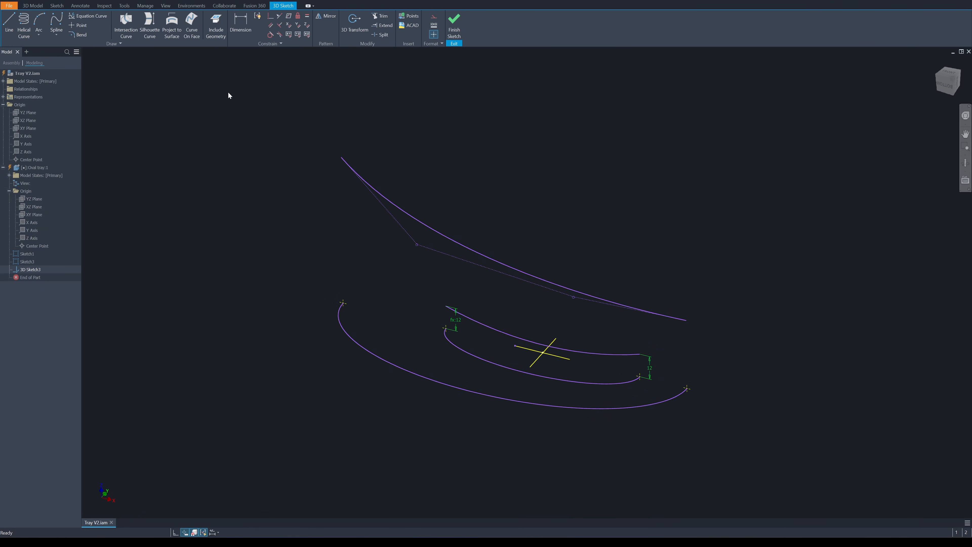
Step: Create 3D intersection curves from the inner half-ellipse with the lower arc, and from the outer half-ellipse with the spline
{"action": "left_click", "coordinate": [127, 28]}
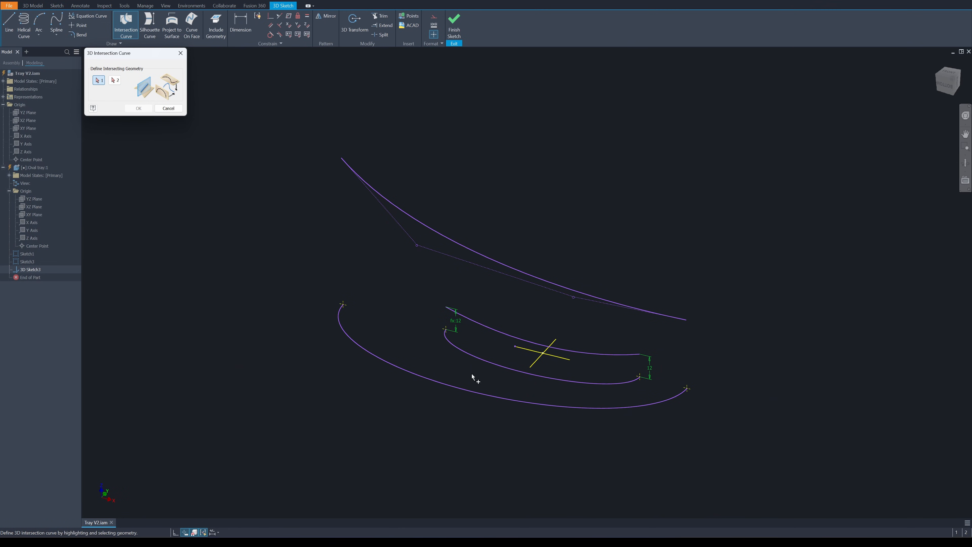
{"action": "left_click", "coordinate": [486, 363]}
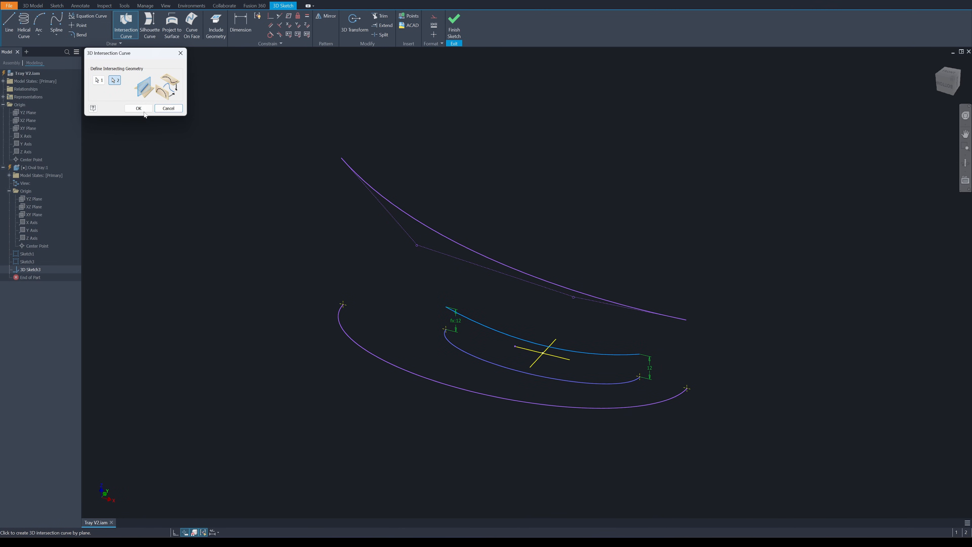
{"action": "left_click", "coordinate": [143, 111]}
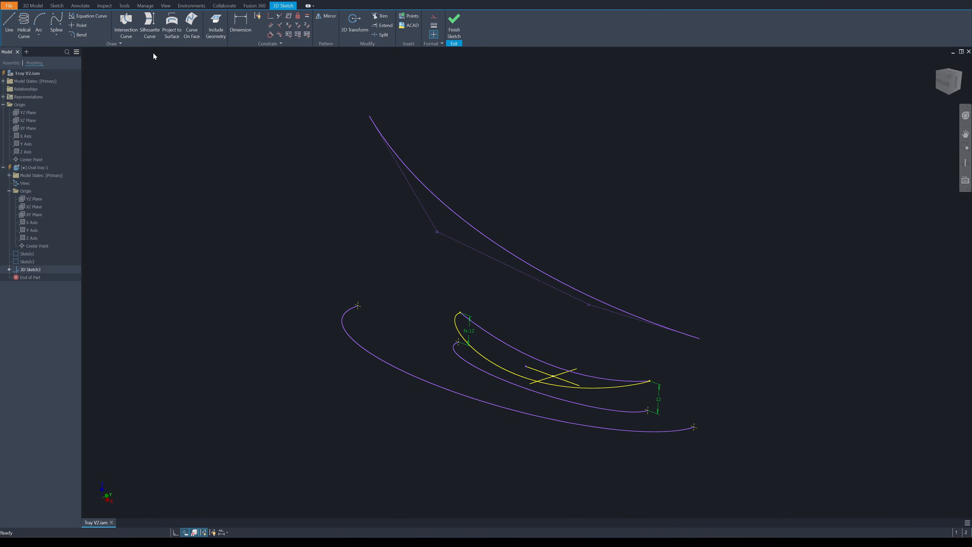
{"action": "left_click", "coordinate": [127, 26]}
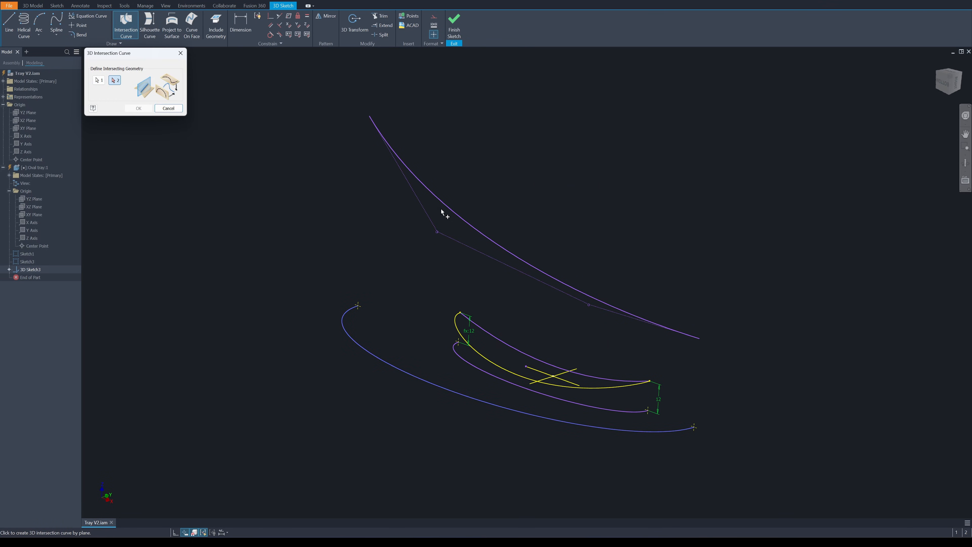
{"action": "left_click", "coordinate": [430, 198]}
{"action": "left_click", "coordinate": [138, 108]}
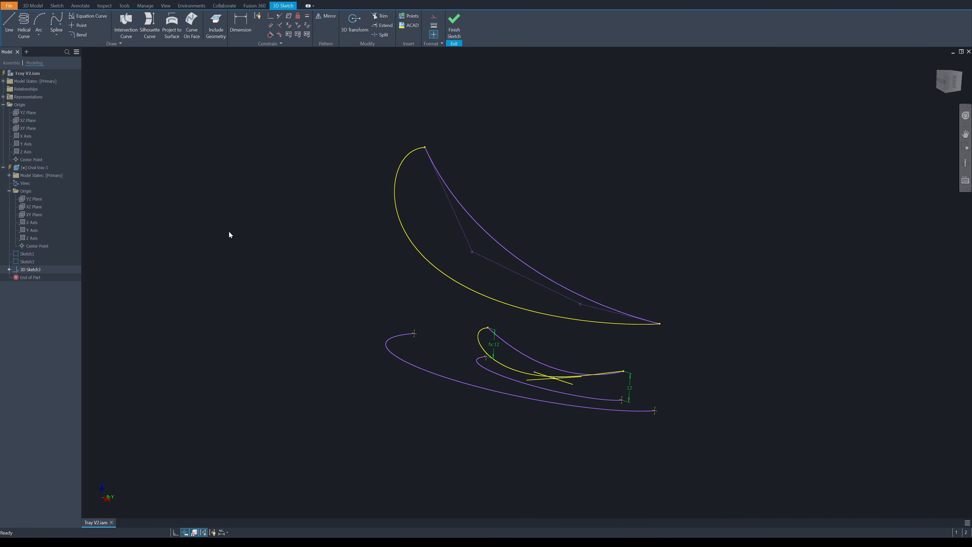
Step: Hide both 2D sketches so only the 3D intersection curves are shown
{"action": "key", "text": "alt+v"}
{"action": "left_click", "coordinate": [26, 262]}
{"action": "key", "text": "alt+v"}
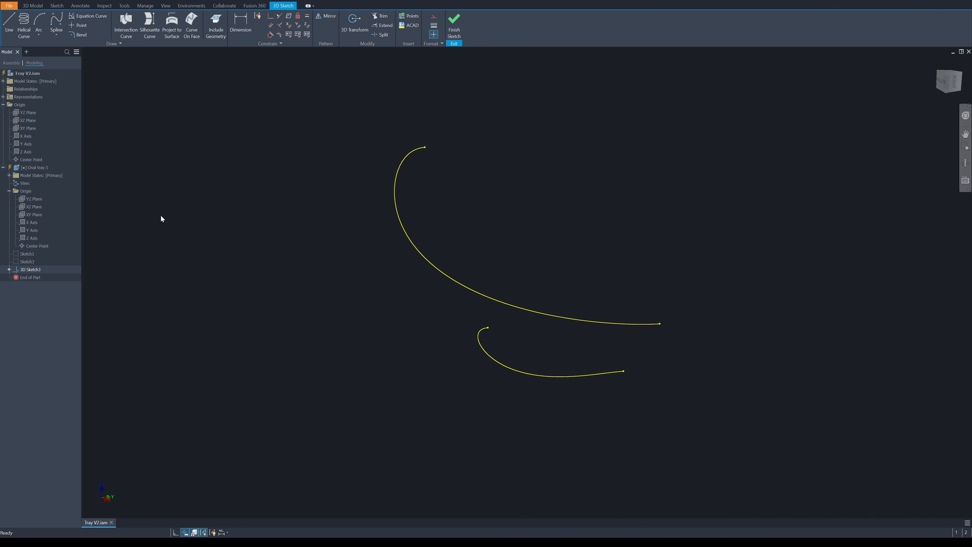
Step: Connect the upper and lower intersection curves at both ends with two-point splines in the 3D sketch
{"action": "right_click_drag", "start_coordinate": [293, 173], "coordinate": [215, 185]}
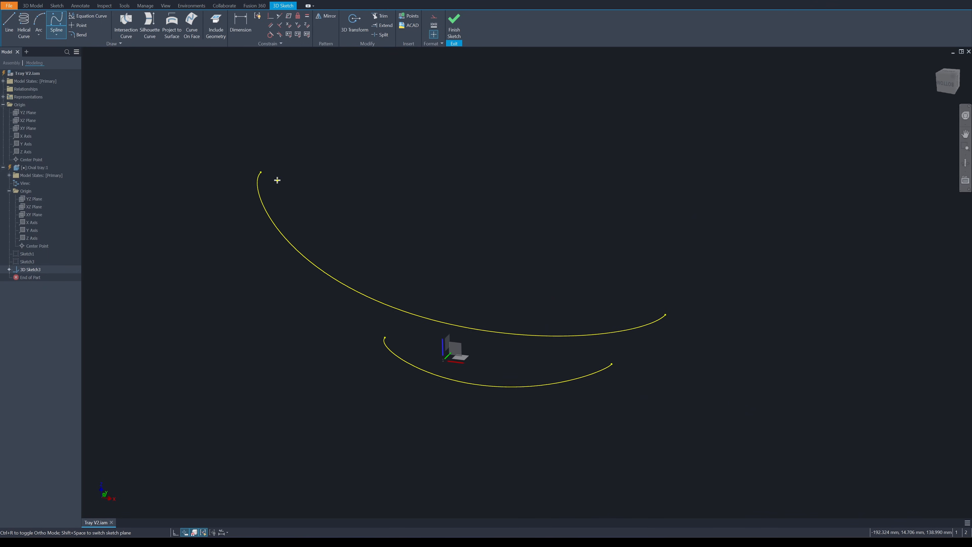
{"action": "left_click", "coordinate": [270, 173]}
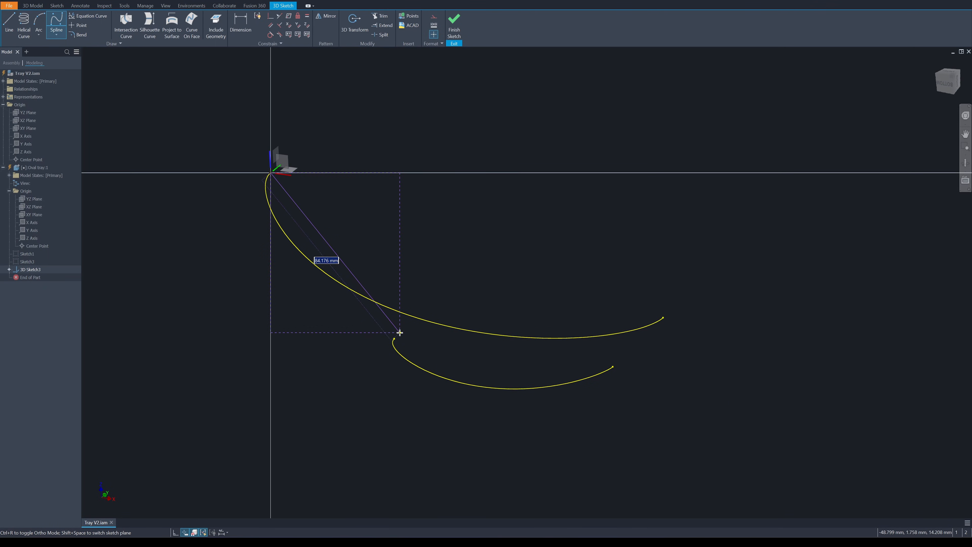
{"action": "left_click", "coordinate": [394, 338]}
{"action": "key", "text": "Return"}
{"action": "left_click", "coordinate": [663, 317]}
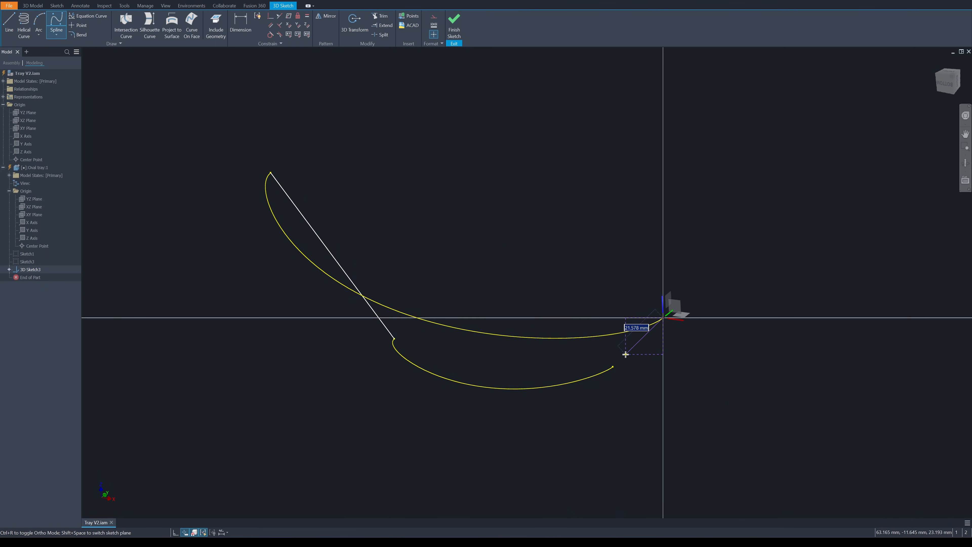
{"action": "left_click", "coordinate": [613, 367]}
{"action": "right_click", "coordinate": [651, 359]}
{"action": "left_click", "coordinate": [674, 359]}
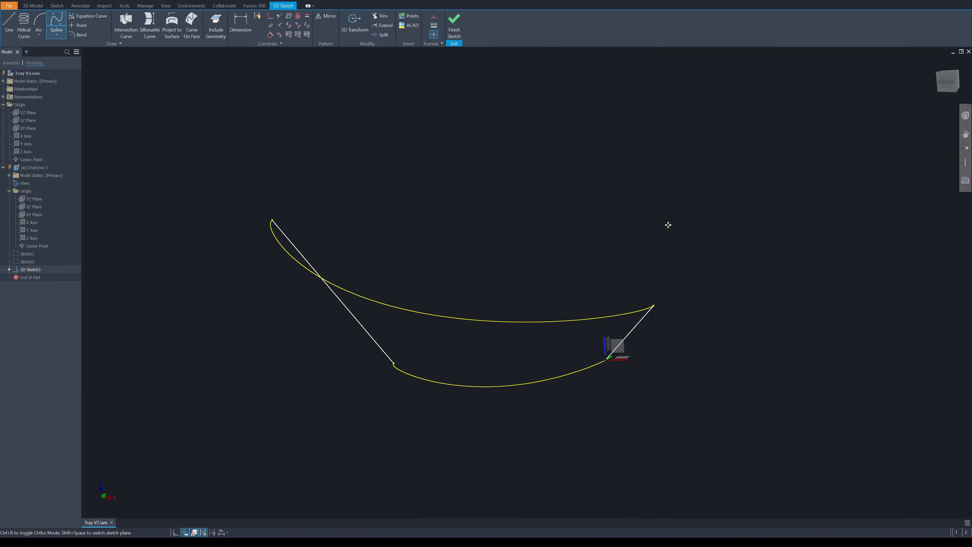
{"action": "key", "text": "Escape"}
Step: Insert a control vertex in the longer connecting spline and move it X -15 mm, Z -12.25 mm to bow the spline outward
{"action": "right_click", "coordinate": [406, 304]}
{"action": "left_click", "coordinate": [386, 379]}
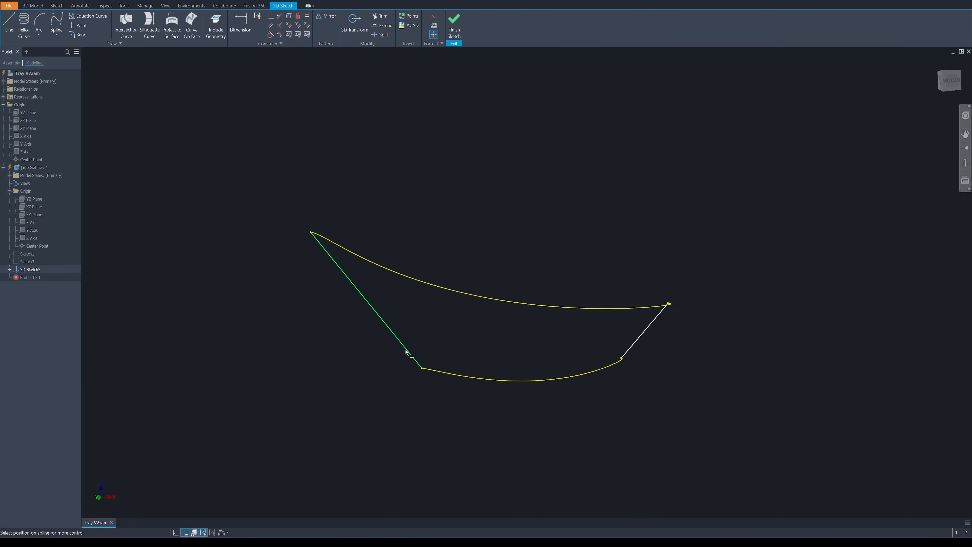
{"action": "right_click", "coordinate": [499, 329]}
{"action": "left_click", "coordinate": [540, 330]}
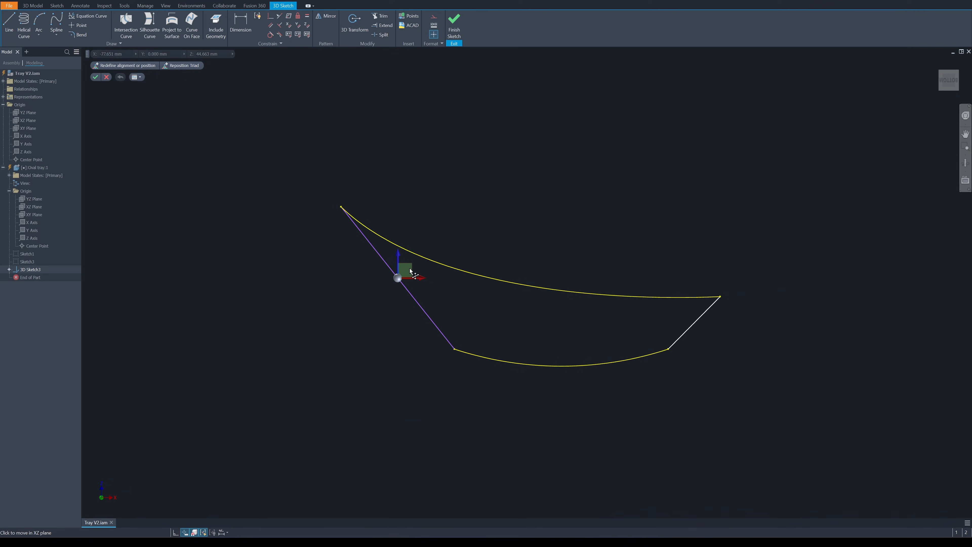
{"action": "left_click_drag", "start_coordinate": [410, 271], "coordinate": [379, 300]}
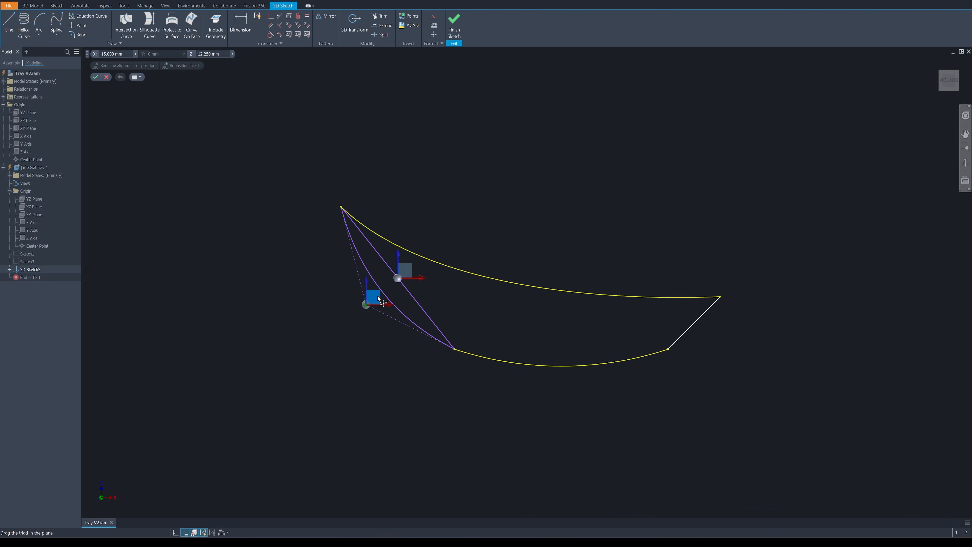
Step: Add a control vertex to the shorter connecting spline and move it X 5.25 mm, Z -3.25 mm to bow the spline outward
{"action": "right_click", "coordinate": [540, 314]}
{"action": "left_click", "coordinate": [541, 295]}
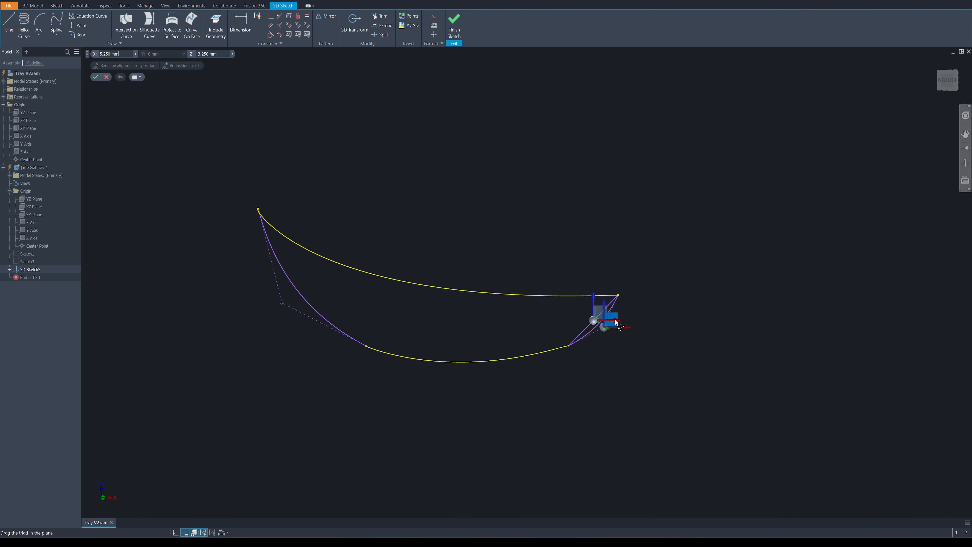
{"action": "right_click", "coordinate": [667, 294]}
{"action": "left_click", "coordinate": [692, 298]}
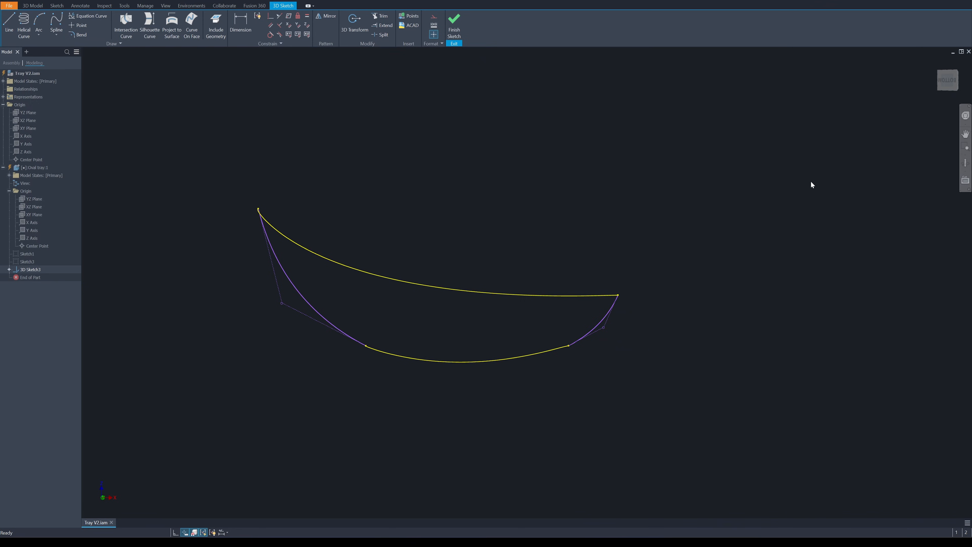
Step: Mirror the upper and lower intersection curves about the part's XZ plane and finish the 3D sketch
{"action": "left_click", "coordinate": [320, 18]}
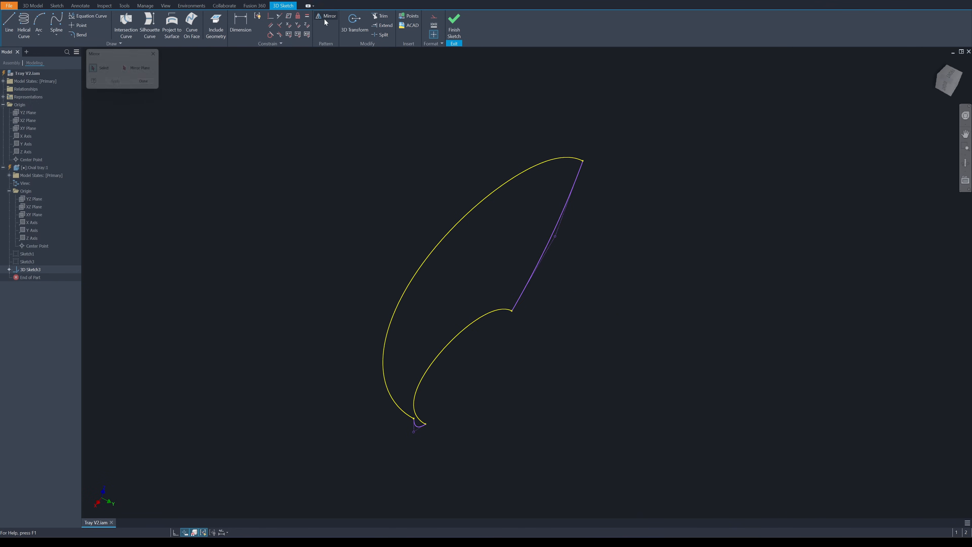
{"action": "left_click", "coordinate": [556, 160]}
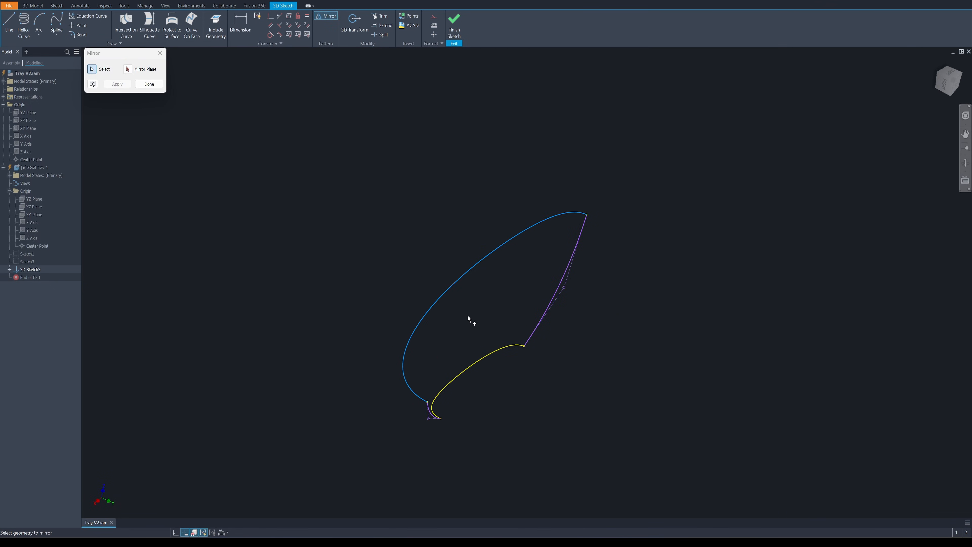
{"action": "left_click", "coordinate": [486, 361]}
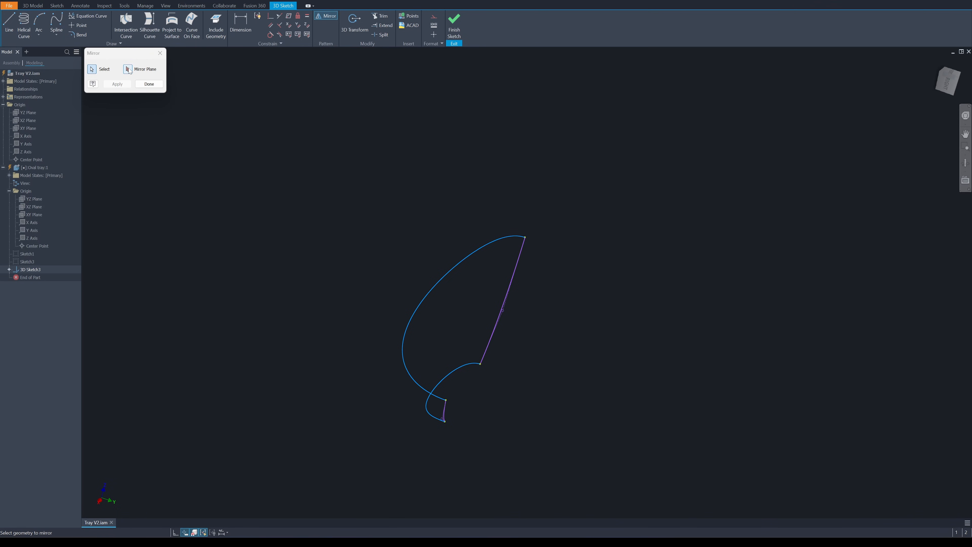
{"action": "left_click", "coordinate": [45, 206]}
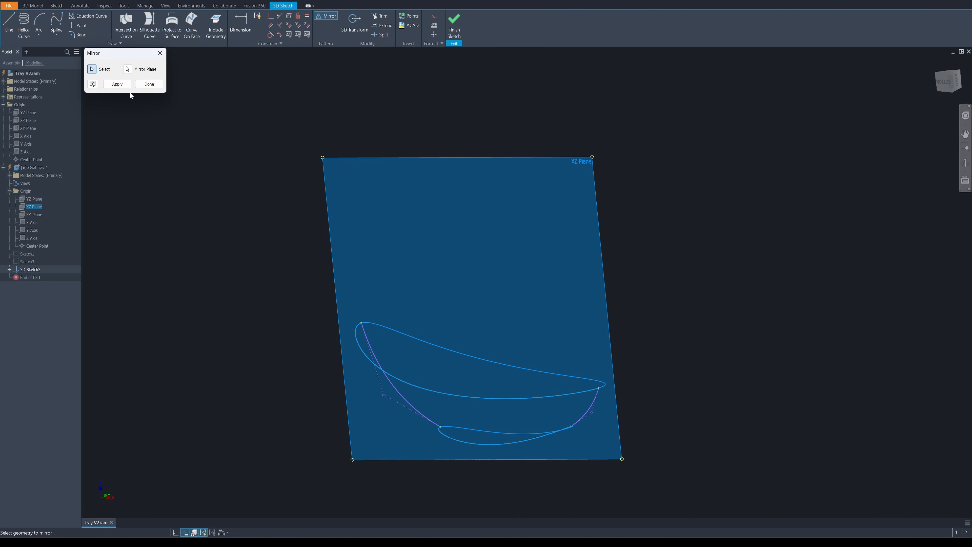
{"action": "left_click", "coordinate": [117, 84]}
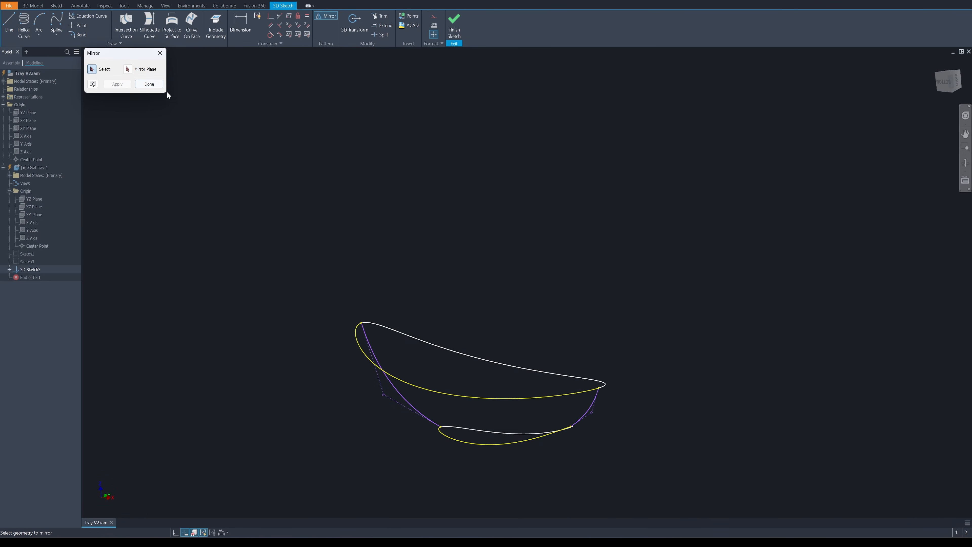
{"action": "left_click", "coordinate": [149, 84]}
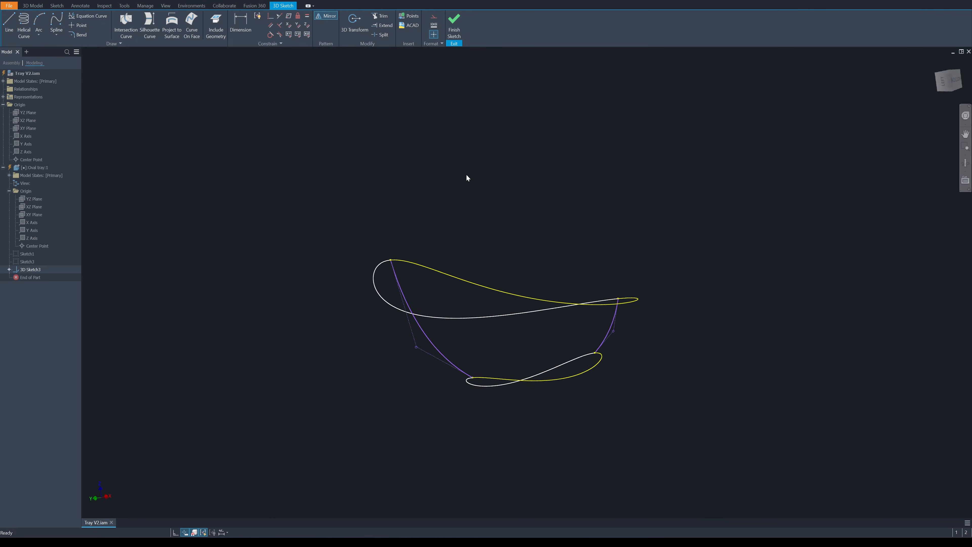
{"action": "left_click", "coordinate": [454, 27]}
Step: Create a boundary patch for one side wall from the original upper and lower curves and both connecting splines
{"action": "left_click", "coordinate": [504, 24]}
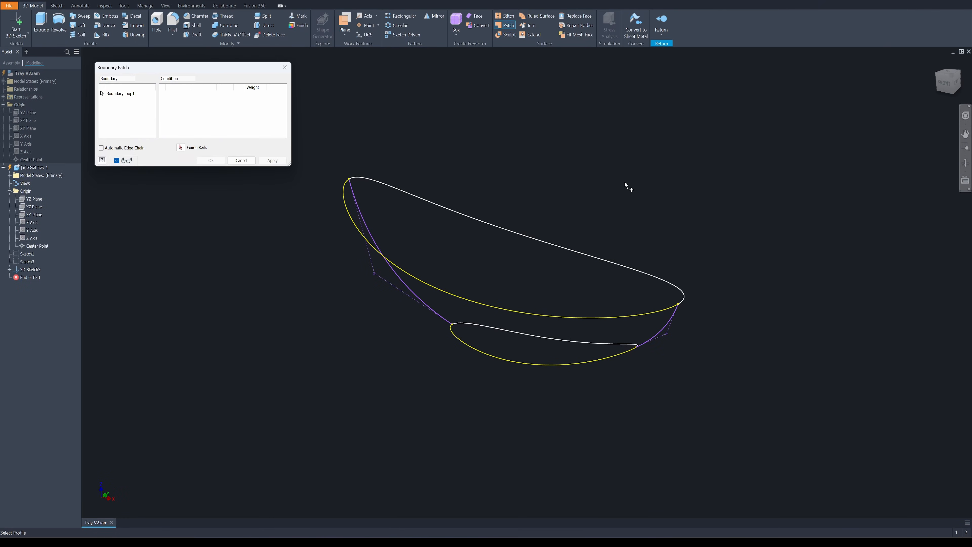
{"action": "left_click", "coordinate": [398, 266]}
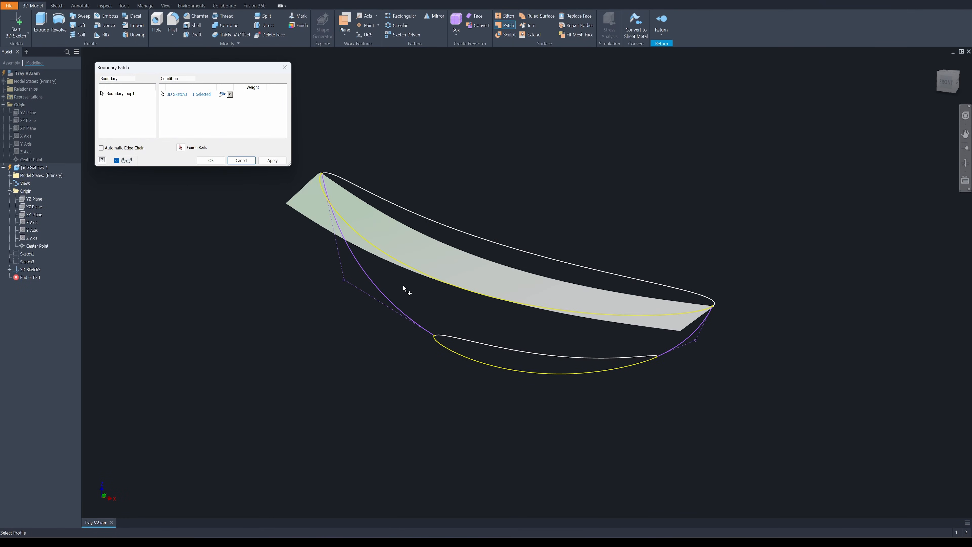
{"action": "left_click", "coordinate": [389, 303]}
{"action": "left_click", "coordinate": [485, 365]}
{"action": "mouse_move", "coordinate": [486, 364]}
{"action": "middle_mouse_down", "text": "shift"}
{"action": "mouse_move", "coordinate": [538, 387]}
{"action": "mouse_move", "coordinate": [588, 345]}
{"action": "middle_mouse_up", "text": "shift"}
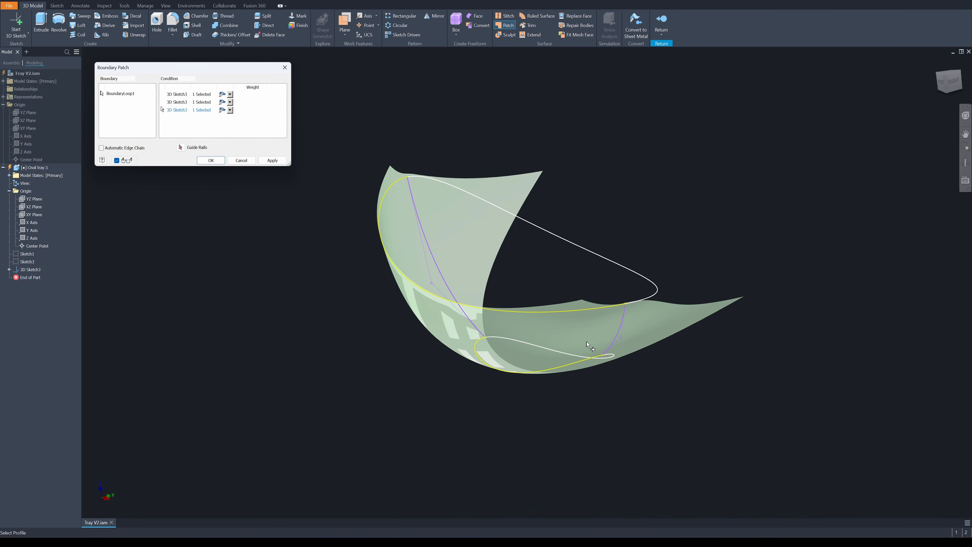
{"action": "left_click", "coordinate": [611, 338]}
{"action": "middle_click_drag", "start_coordinate": [792, 297], "coordinate": [787, 265], "text": "shift"}
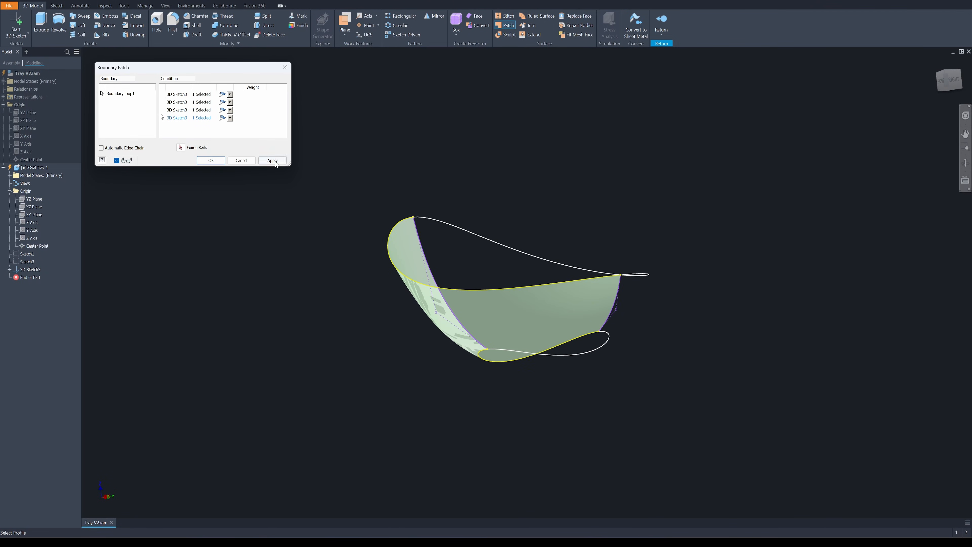
{"action": "left_click", "coordinate": [272, 160]}
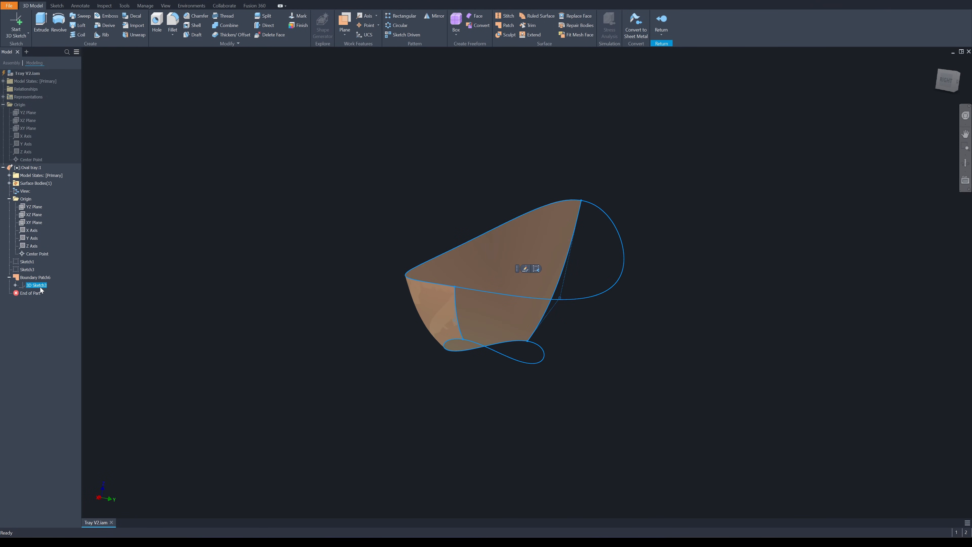
{"action": "left_click", "coordinate": [309, 216]}
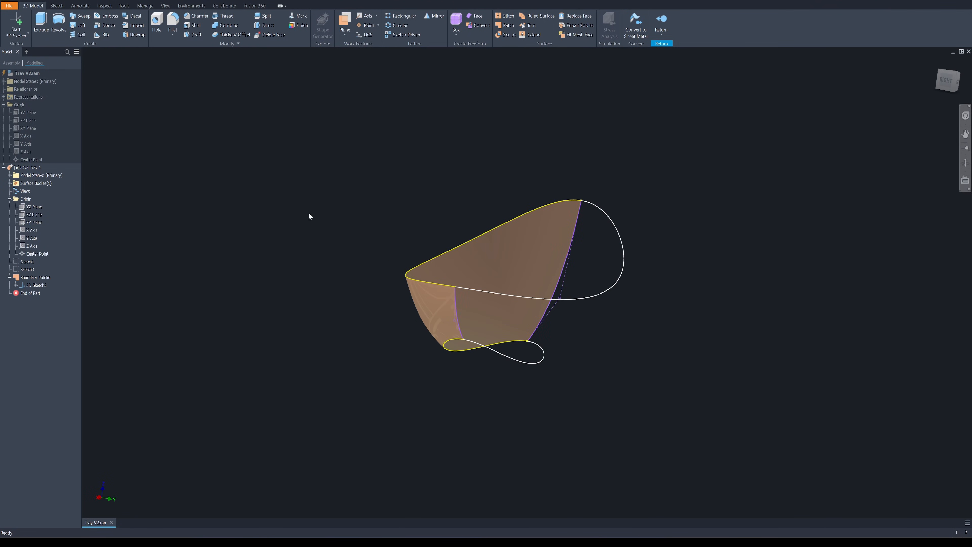
Step: Create the opposite side wall as a boundary patch using the mirrored upper and lower curves and both end edges
{"action": "left_click", "coordinate": [510, 26]}
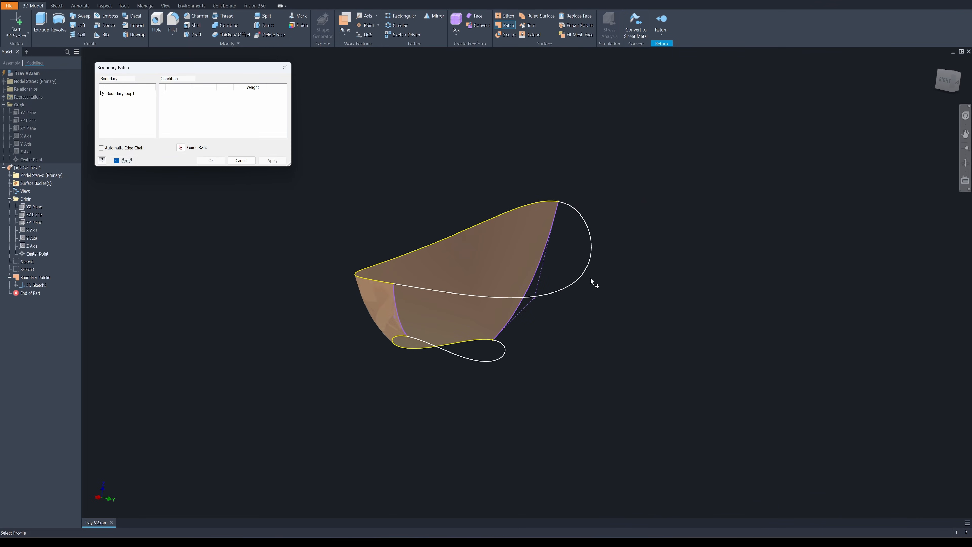
{"action": "left_click", "coordinate": [578, 279]}
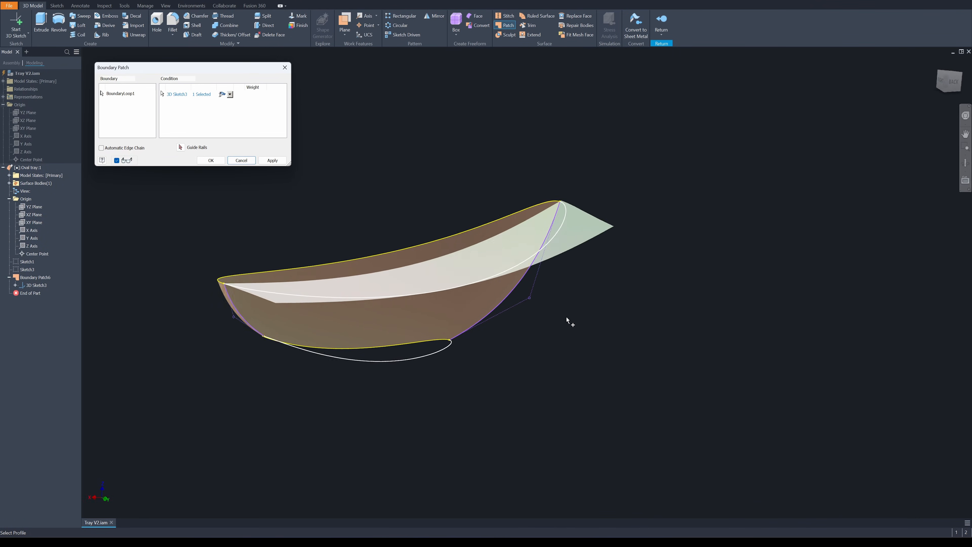
{"action": "left_click", "coordinate": [518, 291]}
{"action": "left_click", "coordinate": [440, 351]}
{"action": "mouse_move", "coordinate": [434, 353]}
{"action": "middle_mouse_down", "text": "shift"}
{"action": "mouse_move", "coordinate": [293, 358]}
{"action": "mouse_move", "coordinate": [386, 314]}
{"action": "middle_mouse_up", "text": "shift"}
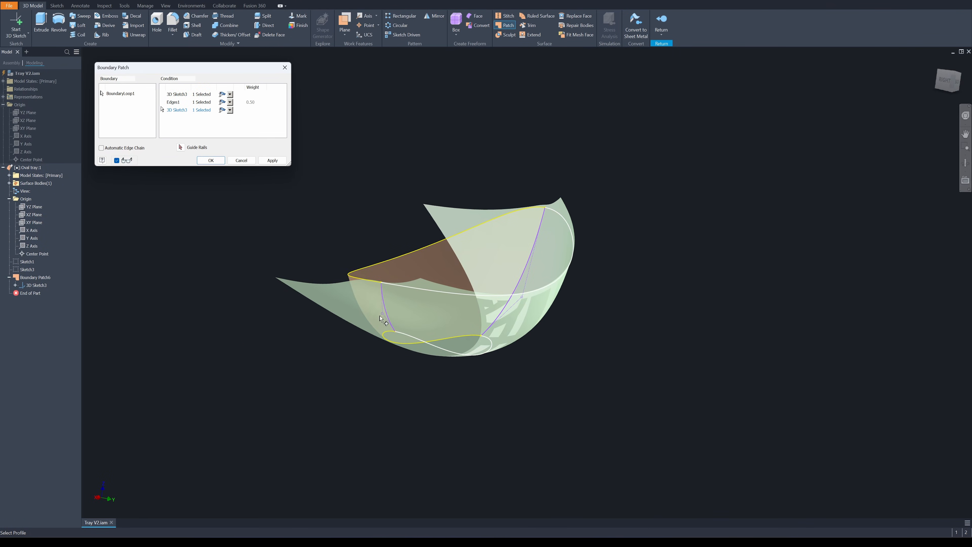
{"action": "left_click", "coordinate": [384, 311]}
{"action": "left_click", "coordinate": [272, 161]}
Step: Cap the bottom oval and the top rim opening with boundary patches, each built from its two half edges
{"action": "middle_click_drag", "start_coordinate": [567, 152], "coordinate": [395, 306], "text": "shift"}
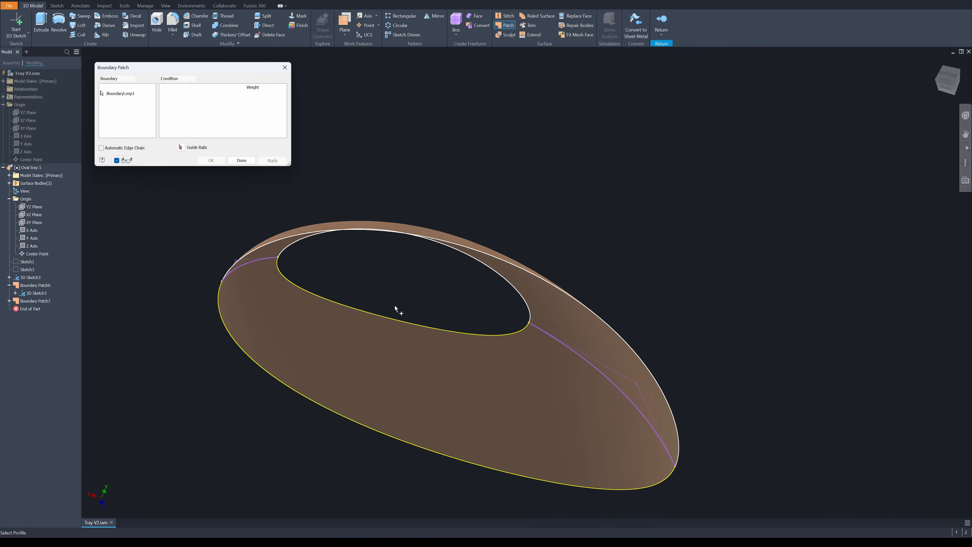
{"action": "left_click", "coordinate": [392, 320]}
{"action": "left_click", "coordinate": [510, 285]}
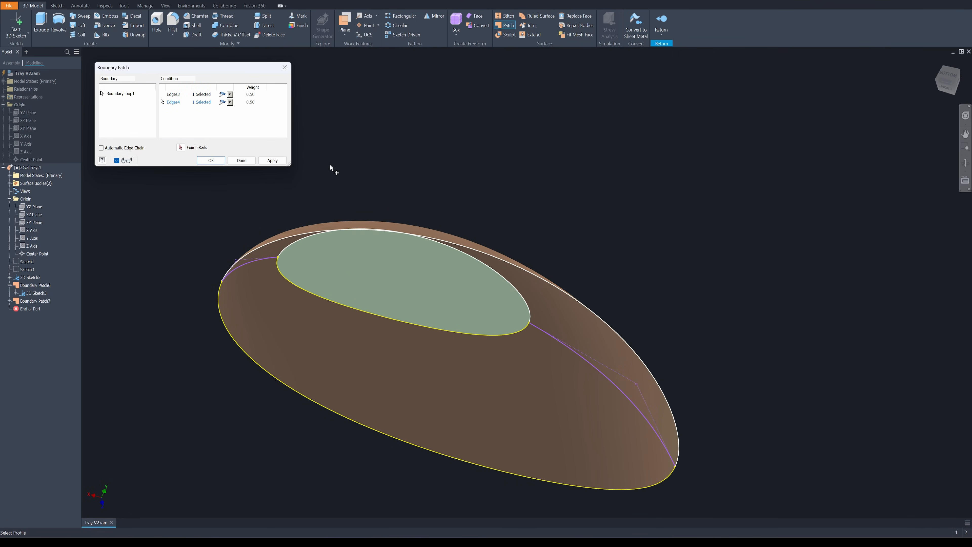
{"action": "left_click", "coordinate": [272, 160]}
{"action": "mouse_move", "coordinate": [513, 159]}
{"action": "middle_mouse_down", "text": "shift"}
{"action": "mouse_move", "coordinate": [542, 161]}
{"action": "mouse_move", "coordinate": [530, 165]}
{"action": "middle_mouse_up", "text": "shift"}
{"action": "left_click", "coordinate": [500, 184]}
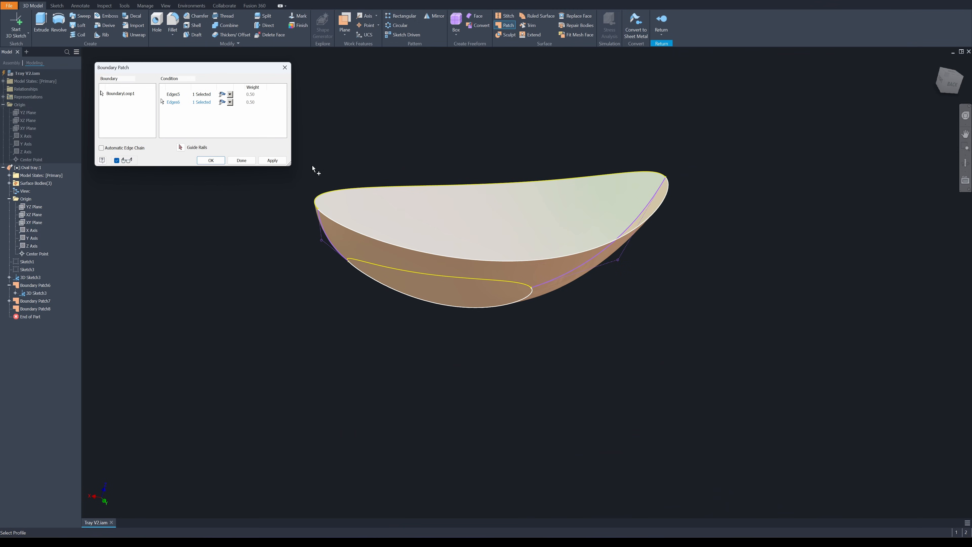
{"action": "left_click", "coordinate": [272, 160]}
{"action": "key", "text": "Escape"}
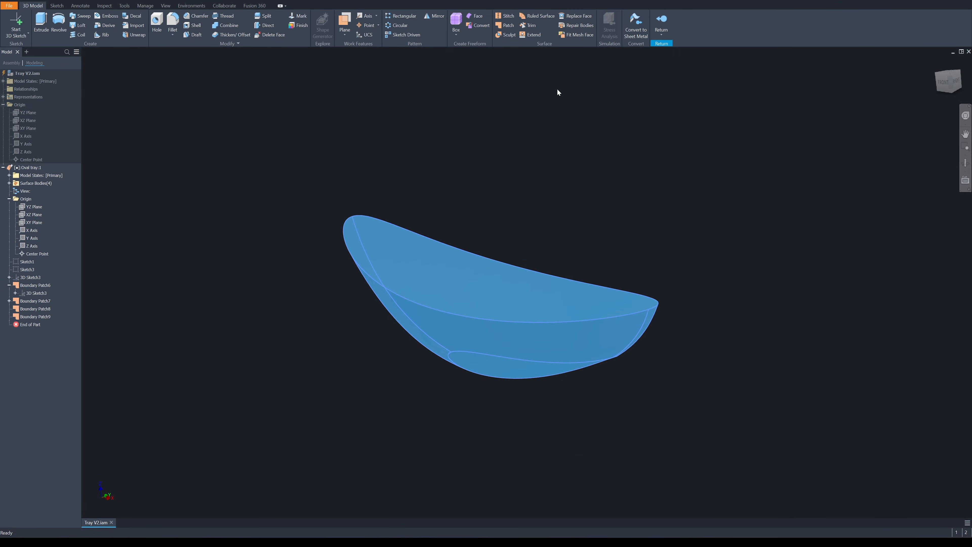
Step: Stitch the four boundary patch surfaces into a solid body
{"action": "left_click", "coordinate": [506, 16]}
{"action": "left_click", "coordinate": [118, 178]}
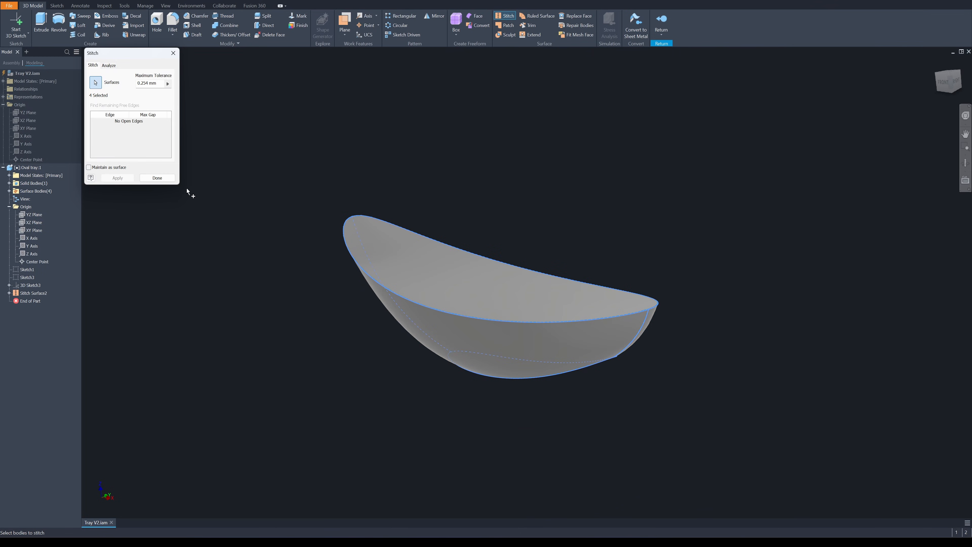
{"action": "left_click", "coordinate": [155, 179]}
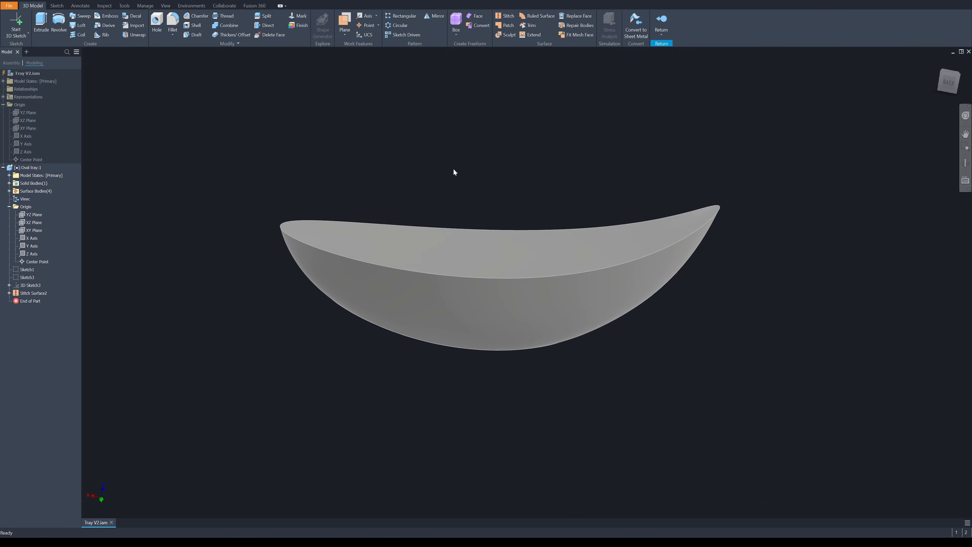
Step: Shell the solid with its top face removed, keeping the preset wall thickness
{"action": "left_click", "coordinate": [195, 25]}
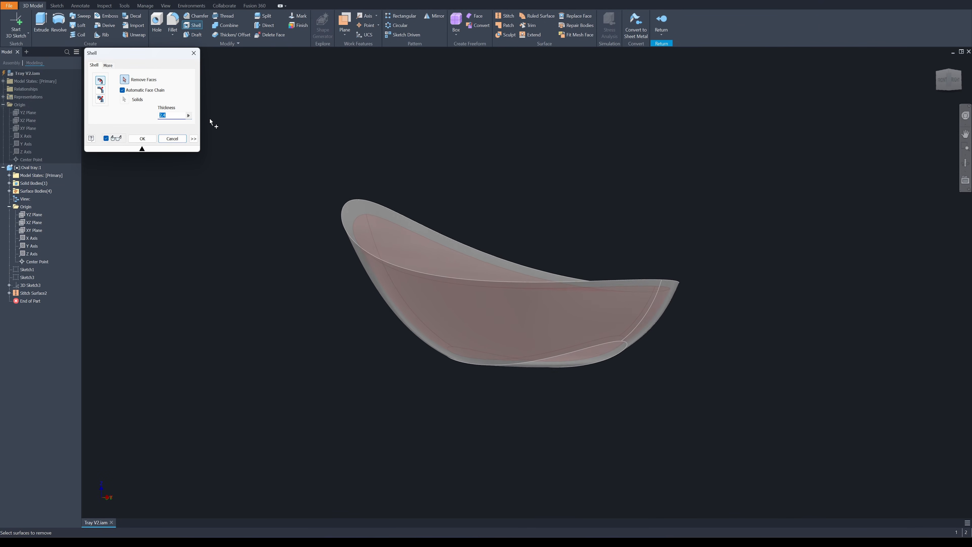
{"action": "left_click", "coordinate": [451, 117]}
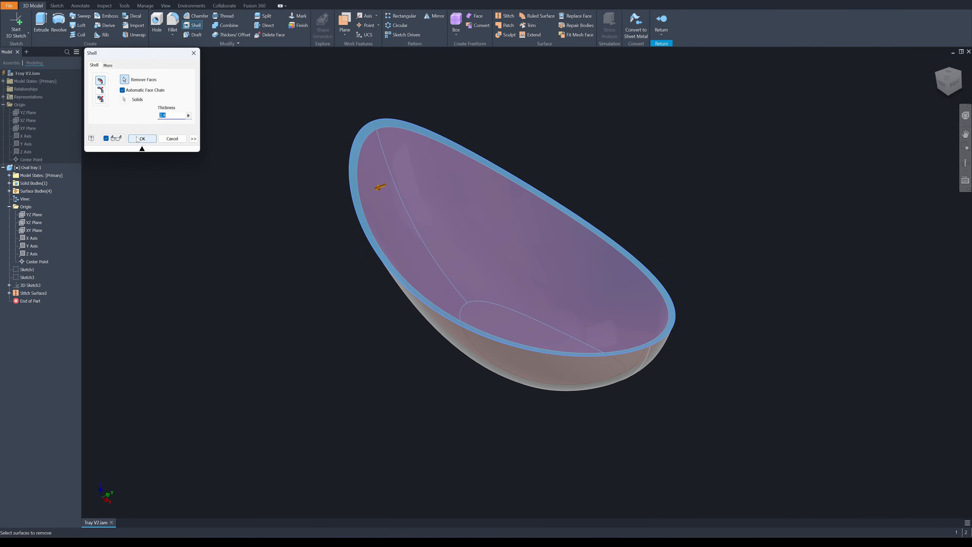
{"action": "left_click", "coordinate": [142, 139]}
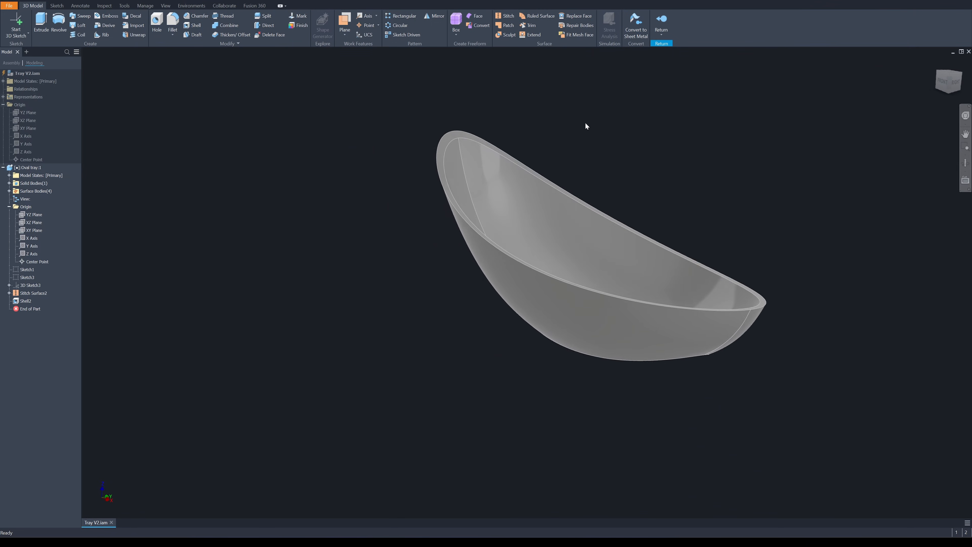
Step: Fillet the tray's rim and round the oval edge around its base with a 10 mm radius
{"action": "left_click", "coordinate": [172, 23]}
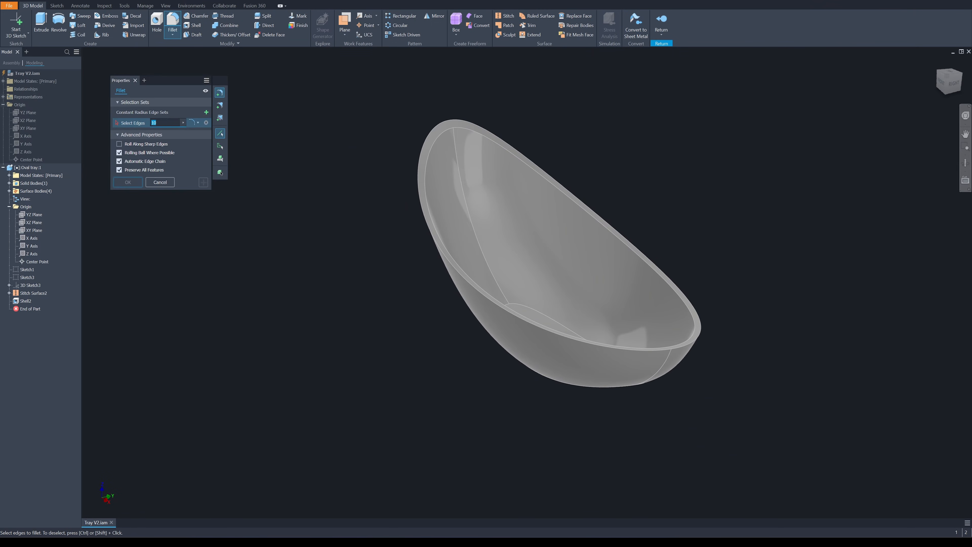
{"action": "type", "text": "2"}
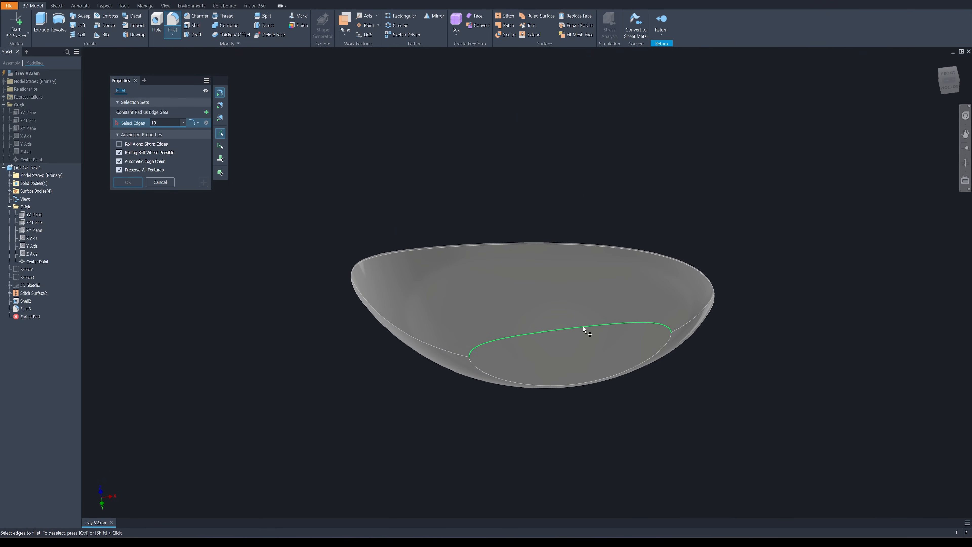
{"action": "left_click", "coordinate": [582, 329]}
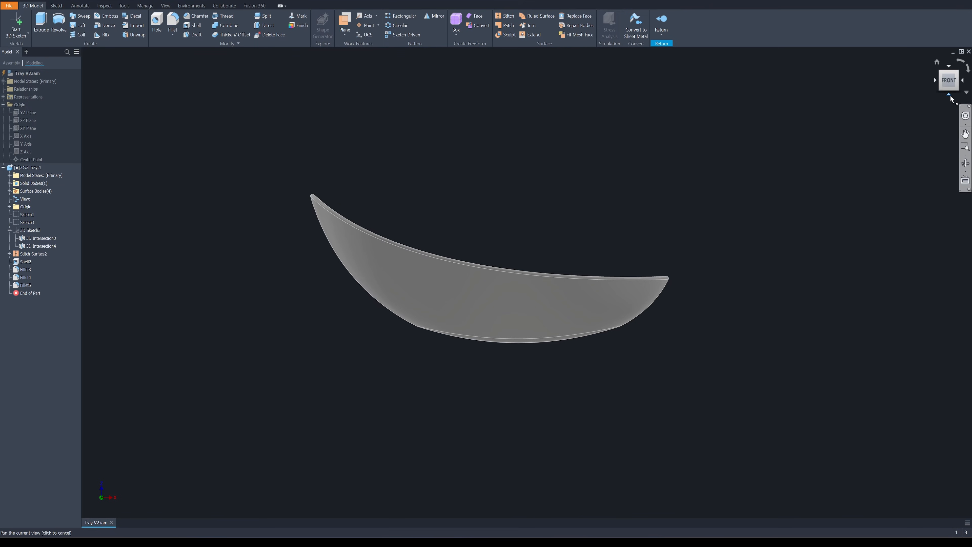
Step: Start a 2D sketch on the part's XY plane, viewed from below, and project the X axis into it
{"action": "left_click", "coordinate": [949, 94]}
{"action": "left_click", "coordinate": [9, 207]}
{"action": "left_click", "coordinate": [34, 230]}
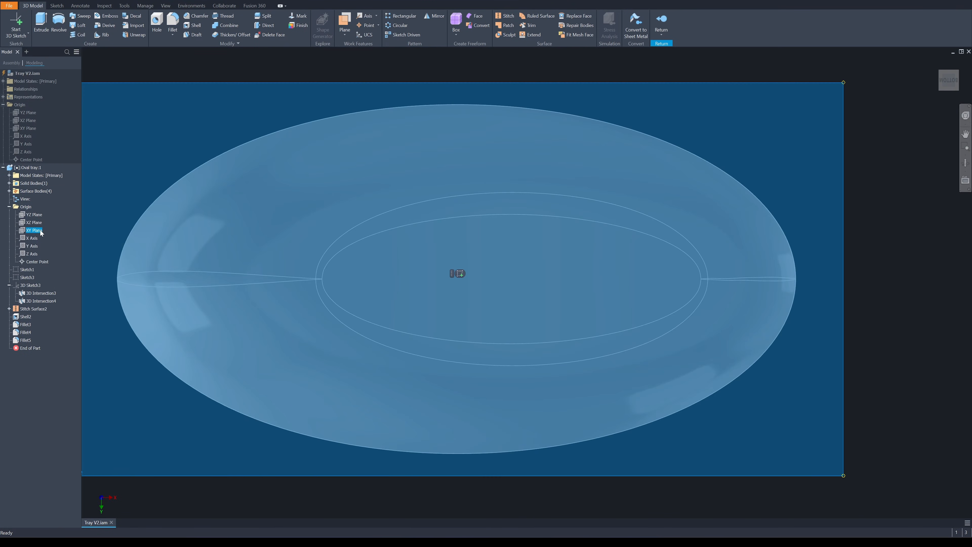
{"action": "key", "text": "s"}
{"action": "right_click", "coordinate": [330, 79]}
{"action": "left_click", "coordinate": [301, 88]}
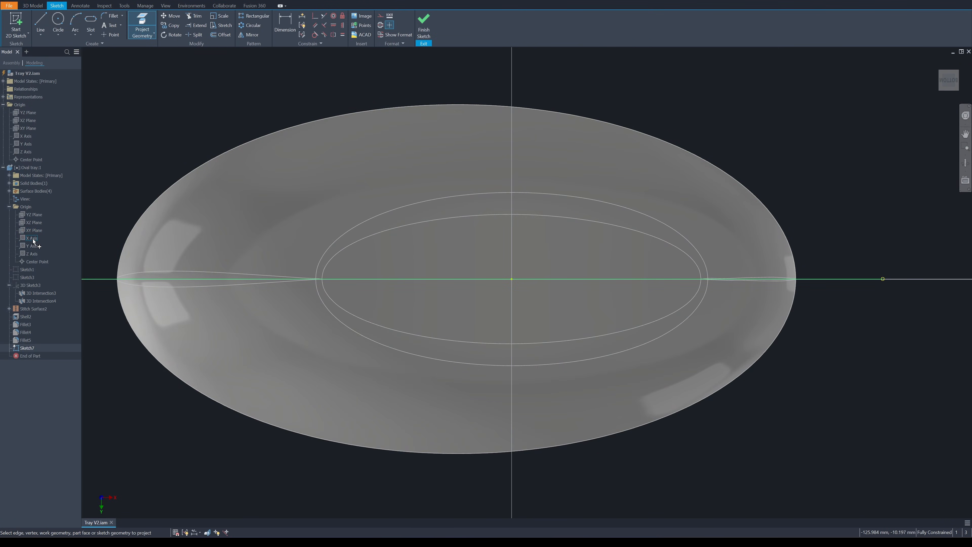
{"action": "left_click", "coordinate": [33, 239]}
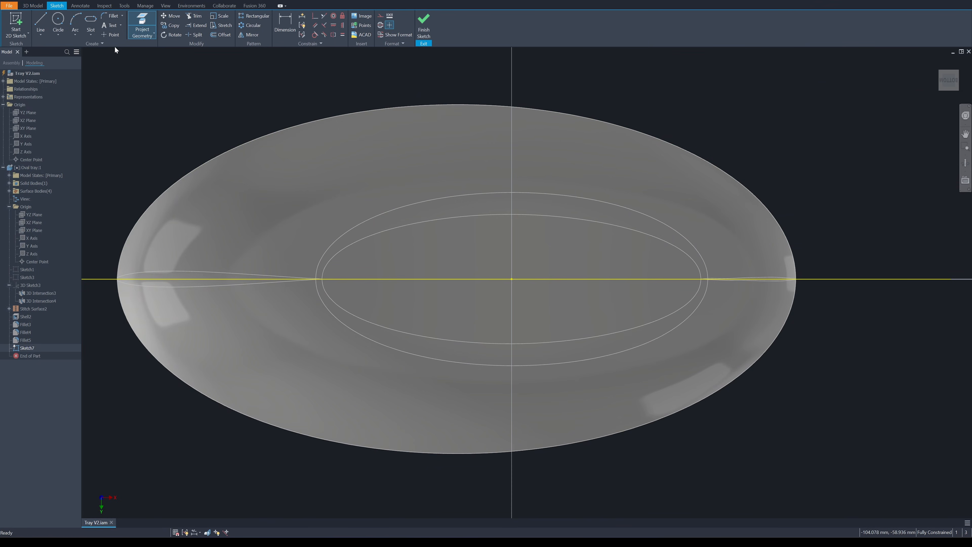
Step: Sketch a slot about 40 mm long across one end of the base oval and centre it on the projected X axis
{"action": "left_click", "coordinate": [90, 21]}
{"action": "left_click", "coordinate": [375, 205]}
{"action": "left_click", "coordinate": [375, 352]}
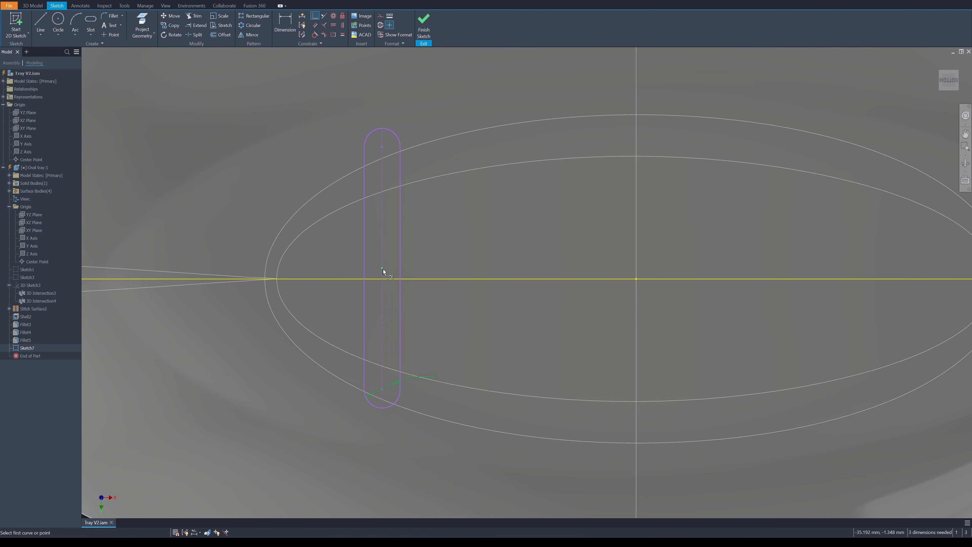
{"action": "left_click", "coordinate": [383, 269]}
{"action": "left_click", "coordinate": [389, 279]}
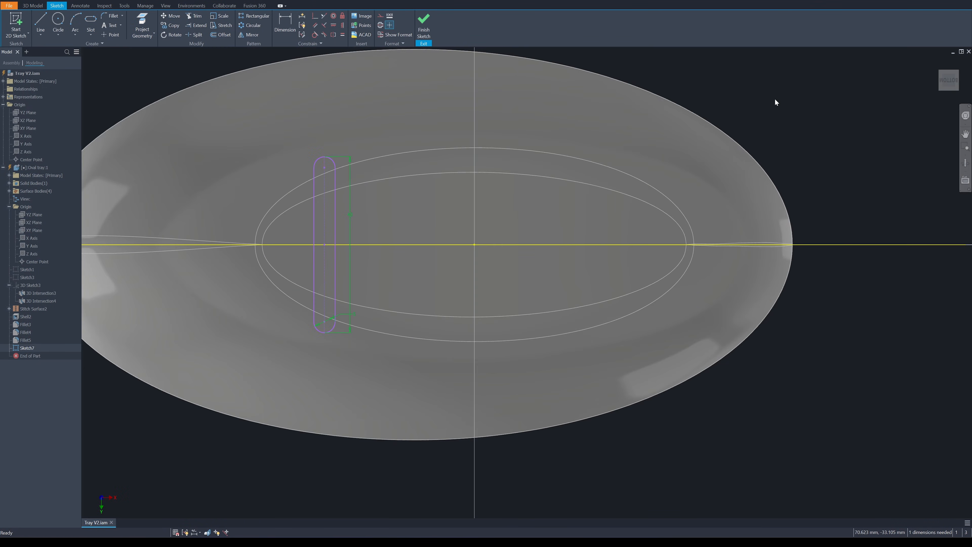
Step: Shift the slot outward along the X axis and copy it to the opposite end of the base oval
{"action": "scroll", "coordinate": [389, 157], "scroll_direction": "down", "scroll_amount": 2}
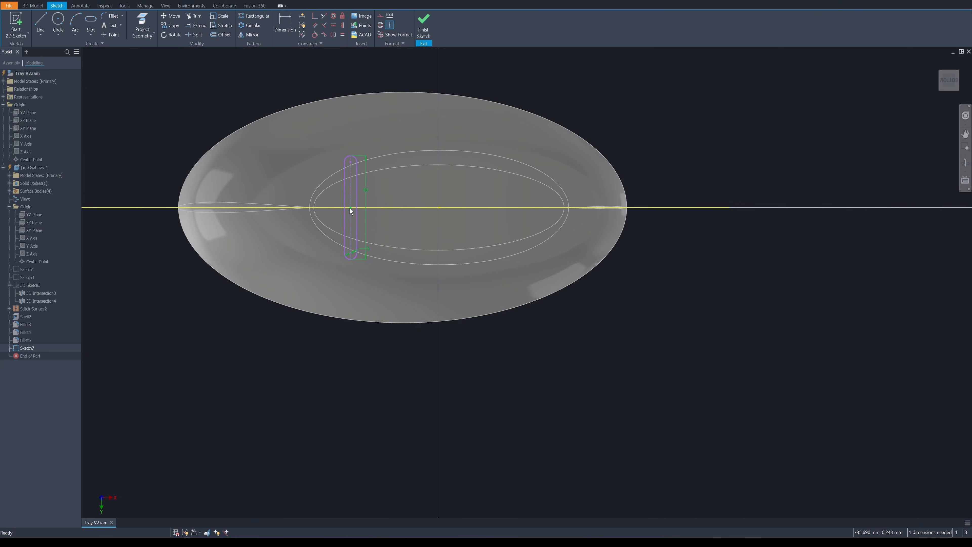
{"action": "left_click_drag", "start_coordinate": [351, 210], "coordinate": [338, 210]}
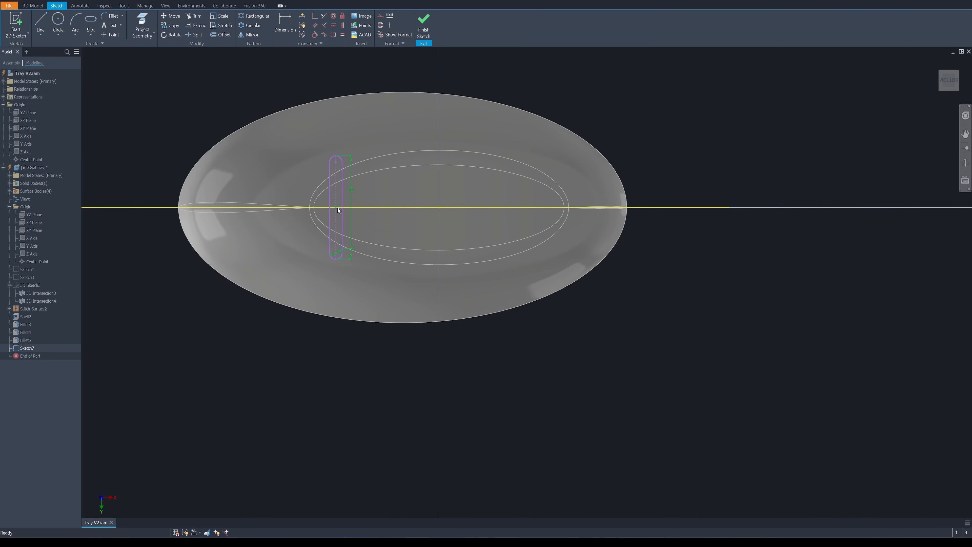
{"action": "left_click", "coordinate": [172, 25]}
{"action": "left_click_drag", "start_coordinate": [303, 137], "coordinate": [374, 286]}
{"action": "left_click", "coordinate": [336, 207]}
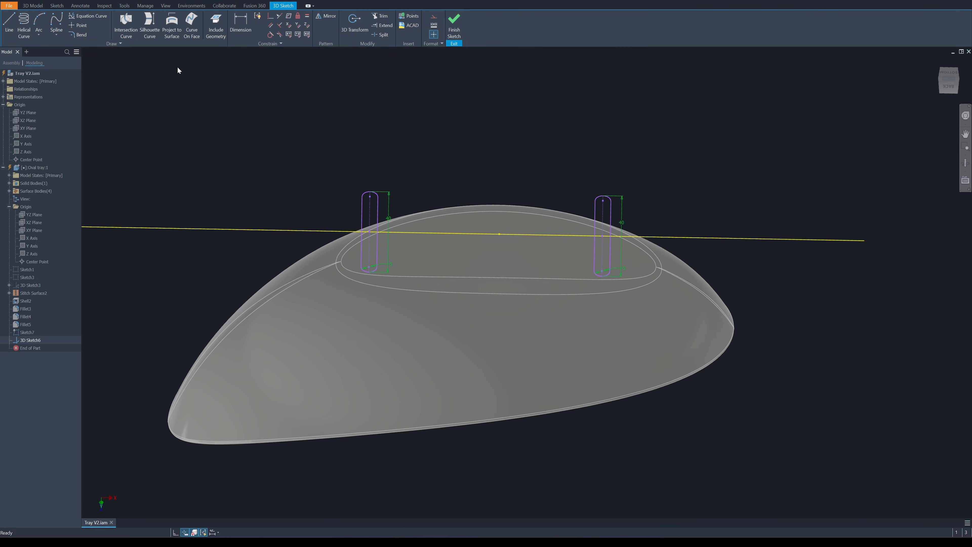
Step: Project both slot profiles onto the tray's outer faces in the 3D sketch and finish the sketch
{"action": "left_click", "coordinate": [173, 24]}
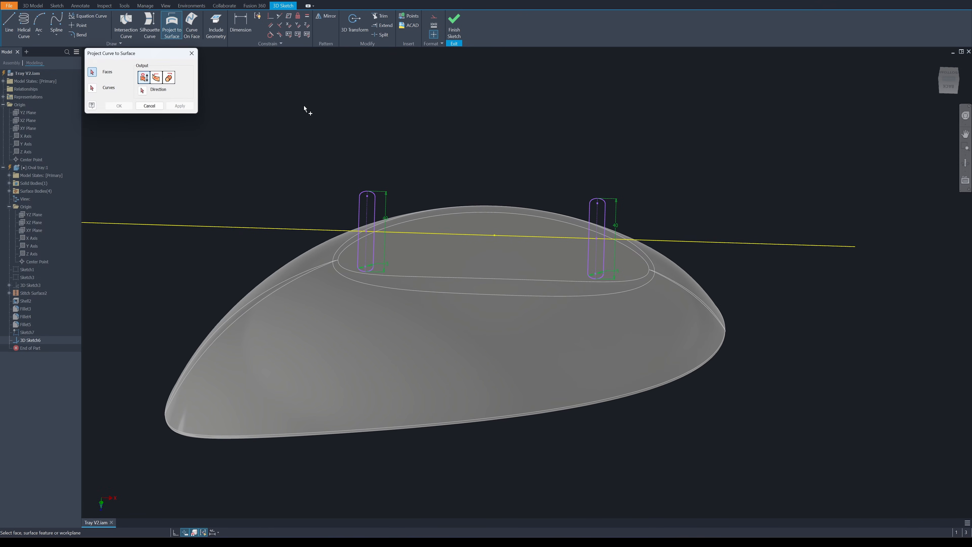
{"action": "middle_click_drag", "start_coordinate": [303, 106], "coordinate": [425, 293], "text": "shift"}
{"action": "left_click", "coordinate": [425, 293]}
{"action": "left_click", "coordinate": [435, 333]}
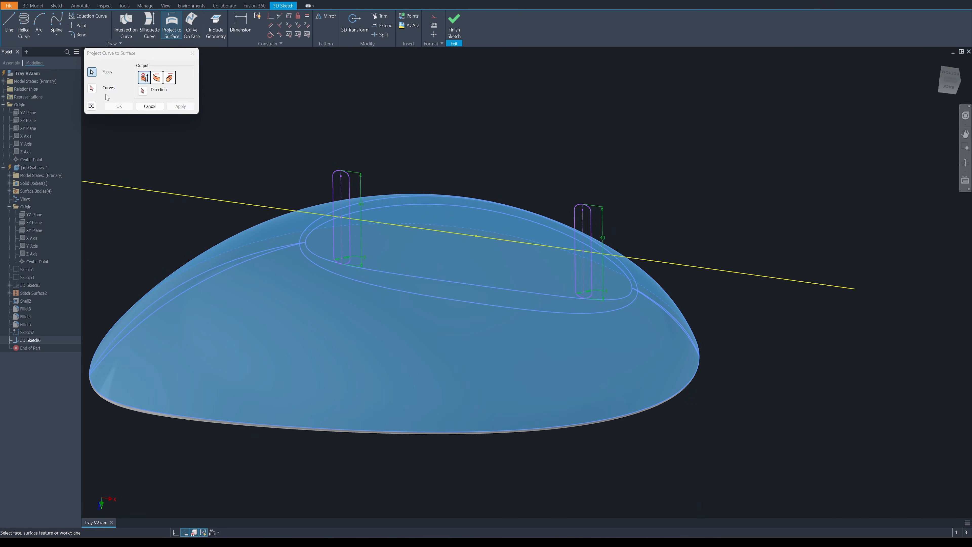
{"action": "left_click", "coordinate": [92, 88]}
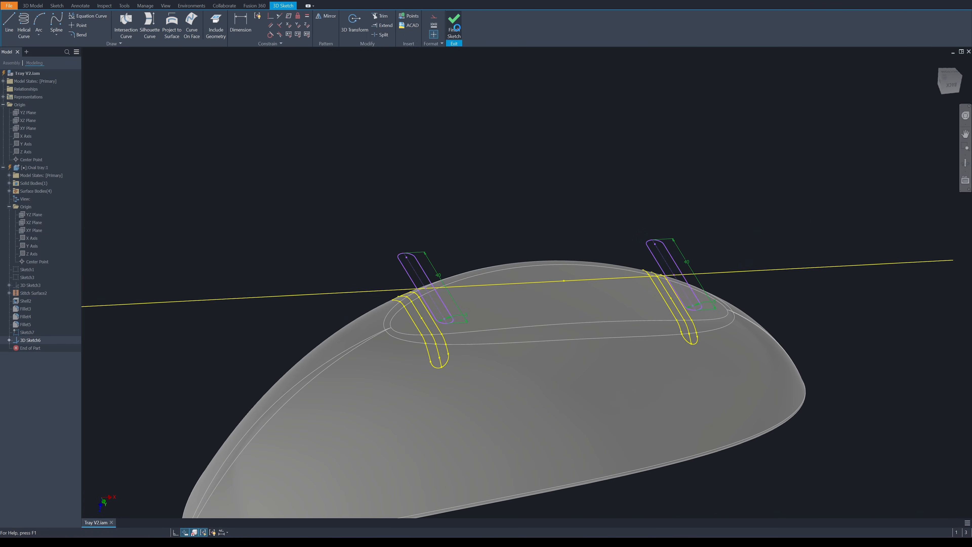
{"action": "left_click", "coordinate": [454, 23]}
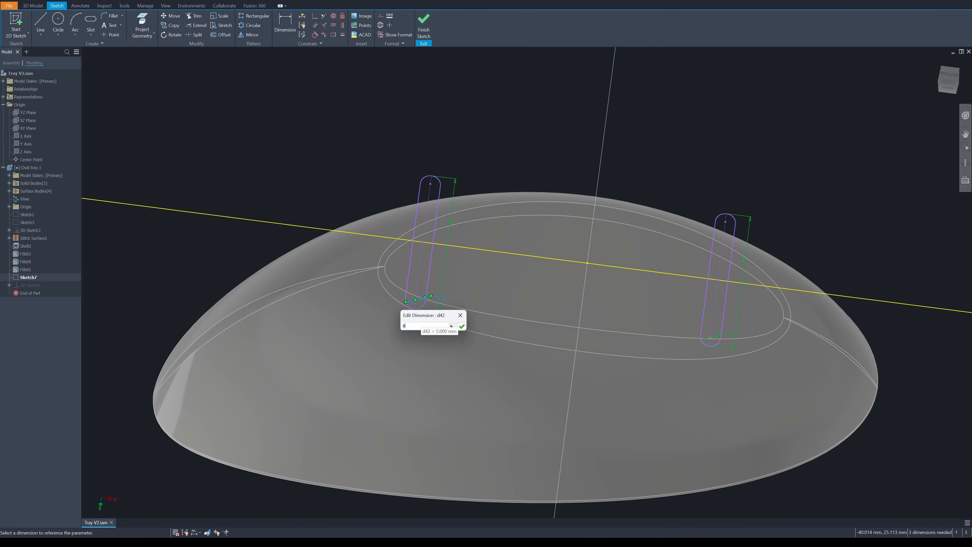
Step: Set the width of both foot slots to 8 mm and accept the tray's 10 mm edge fillet
{"action": "key", "text": "Return"}
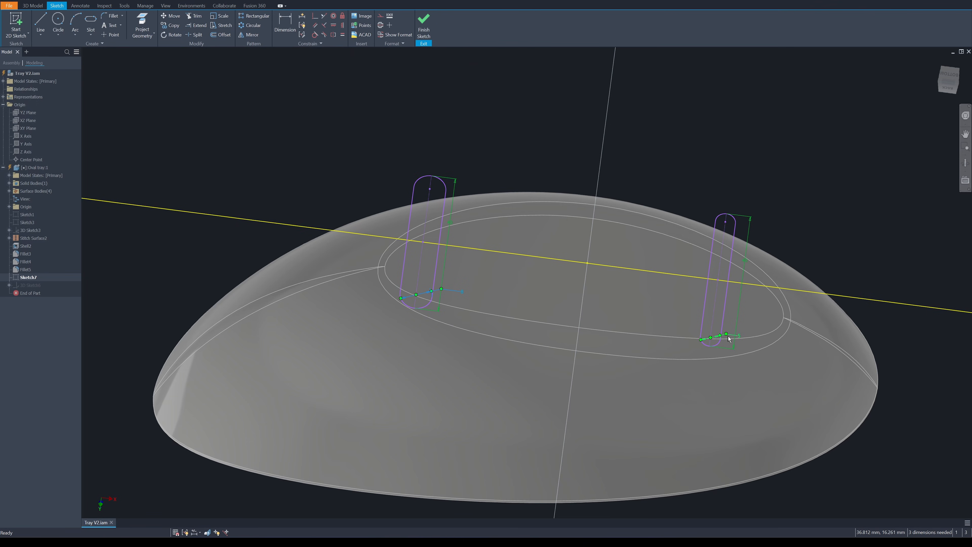
{"action": "double_click", "coordinate": [728, 339]}
{"action": "key", "text": "Return"}
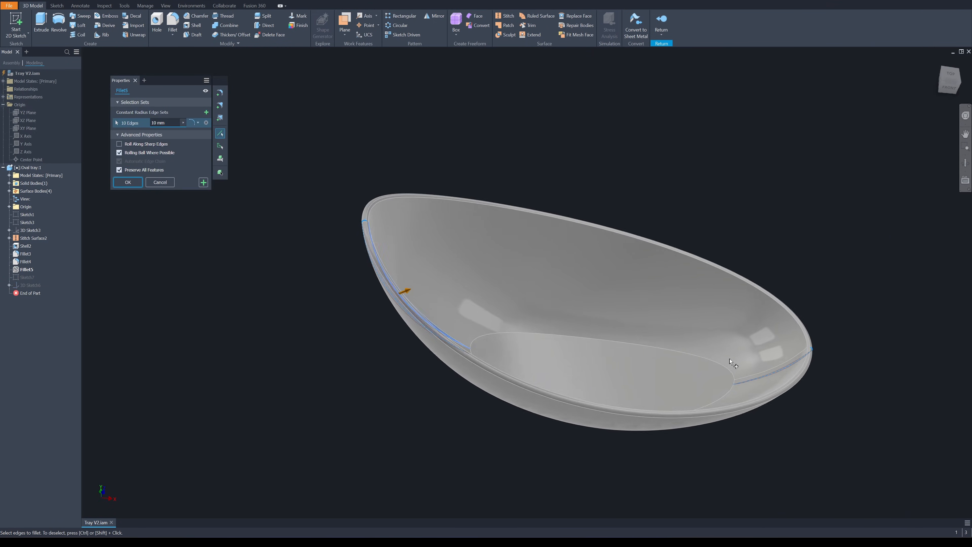
{"action": "key", "text": "Return"}
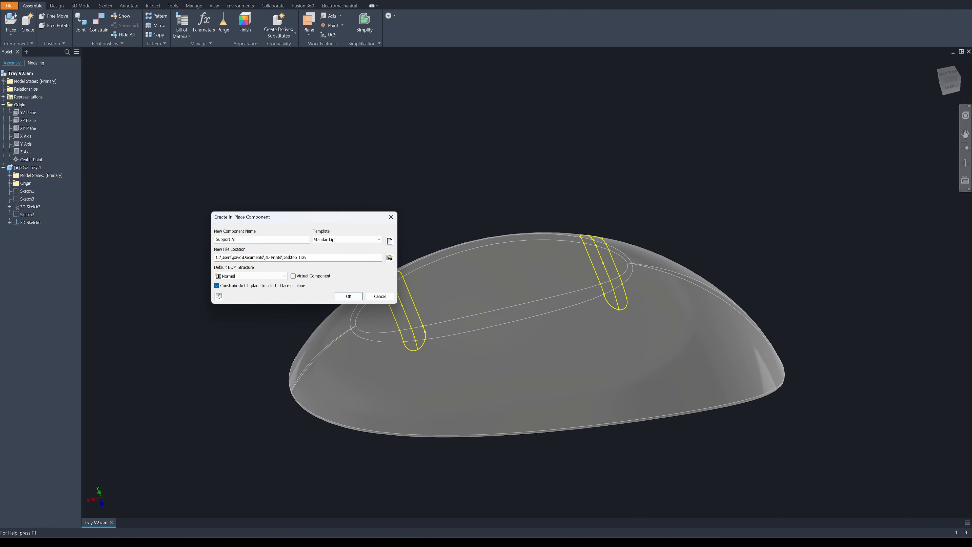
Step: Create an in-place component named Support A2 on the assembly's XY plane and add a parallel work plane offset outward from the tray base
{"action": "key", "text": "Return"}
{"action": "left_click", "coordinate": [35, 127]}
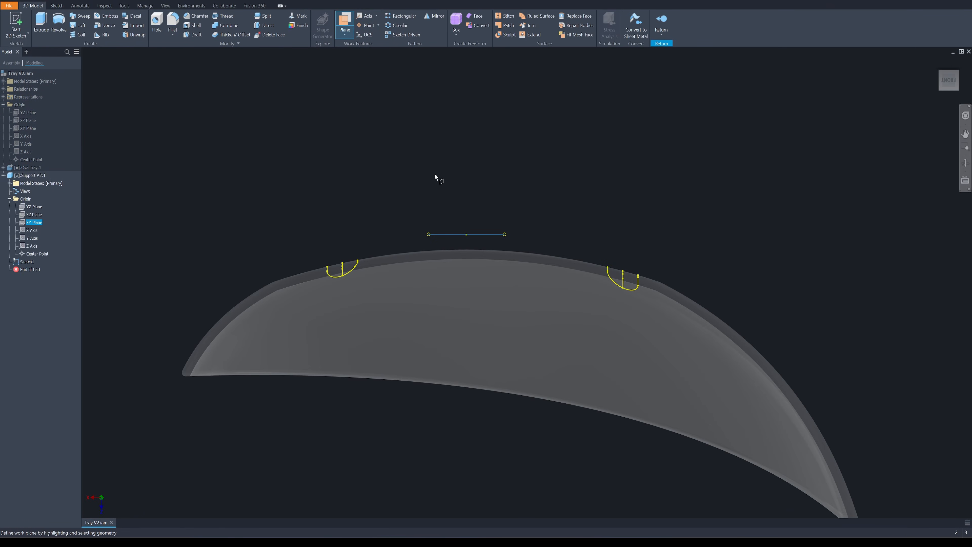
{"action": "left_click_drag", "start_coordinate": [448, 237], "coordinate": [451, 220]}
{"action": "key", "text": "Return"}
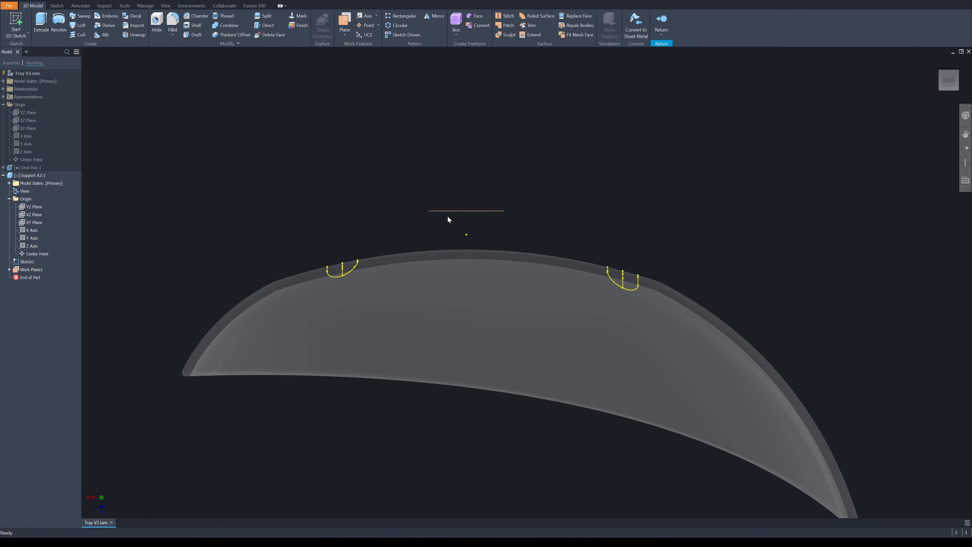
Step: Start a sketch on the offset work plane and draw an overall slot about 46 mm long and 3 mm wide beside one projected slot
{"action": "left_click", "coordinate": [493, 211]}
{"action": "middle_click_drag", "start_coordinate": [600, 169], "coordinate": [593, 154], "text": "shift"}
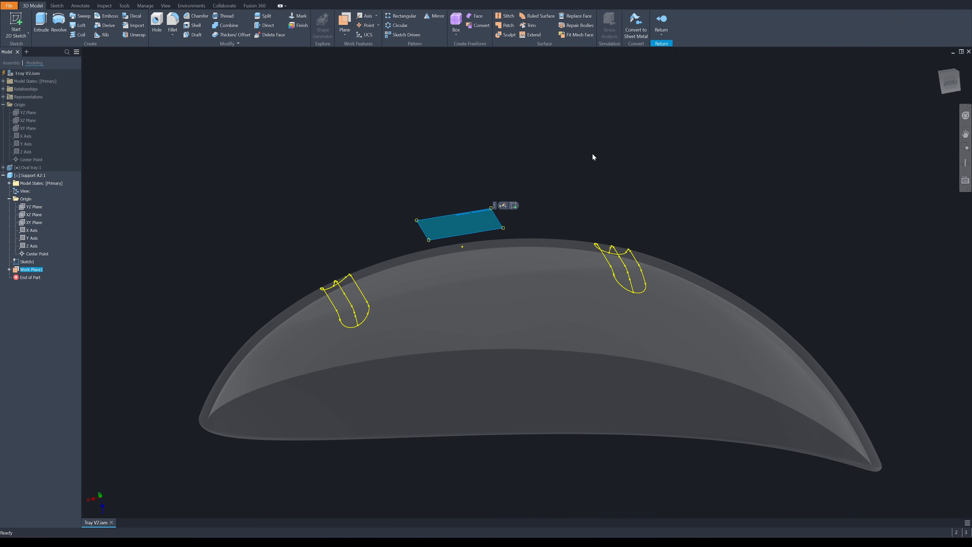
{"action": "key", "text": "s"}
{"action": "key", "text": "p"}
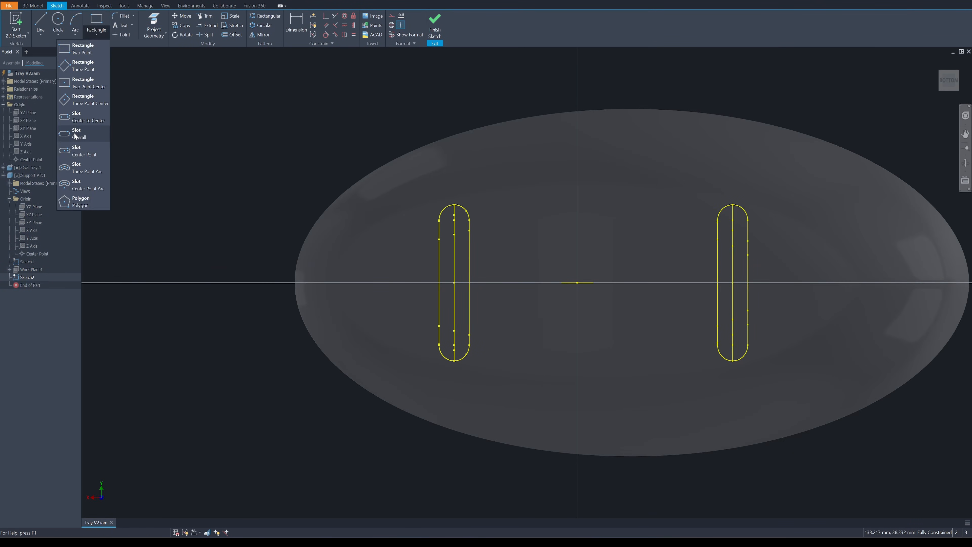
{"action": "left_click", "coordinate": [74, 132]}
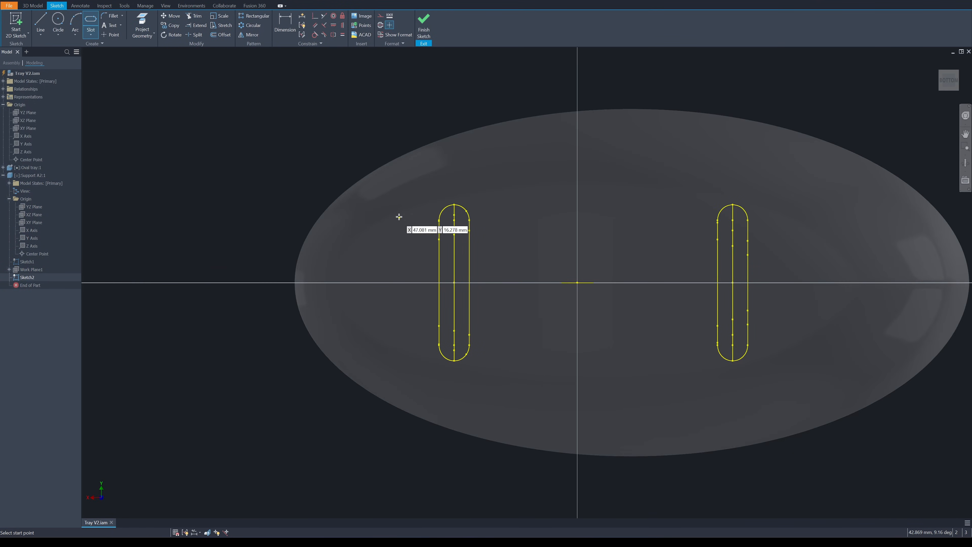
{"action": "left_click", "coordinate": [399, 186]}
{"action": "left_click", "coordinate": [399, 358]}
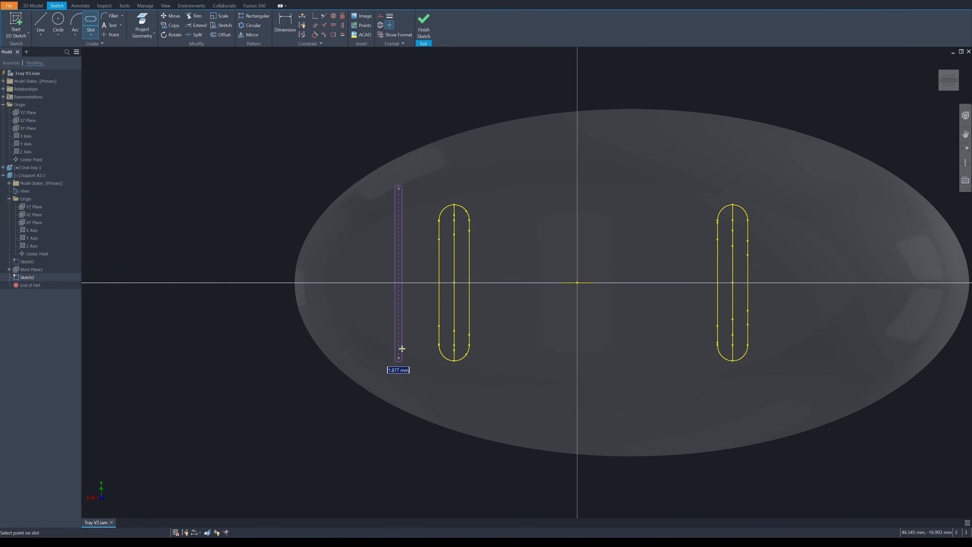
{"action": "type", "text": "3"}
{"action": "key", "text": "Return"}
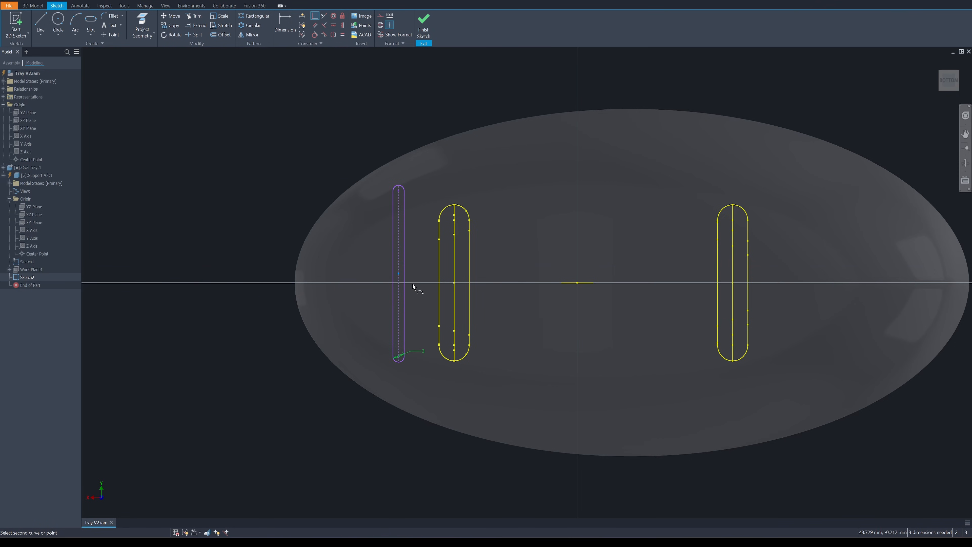
Step: Centre the new slot on the horizontal axis, shift it closer to the projected slot and set its overall length to 55 mm
{"action": "left_click", "coordinate": [563, 285]}
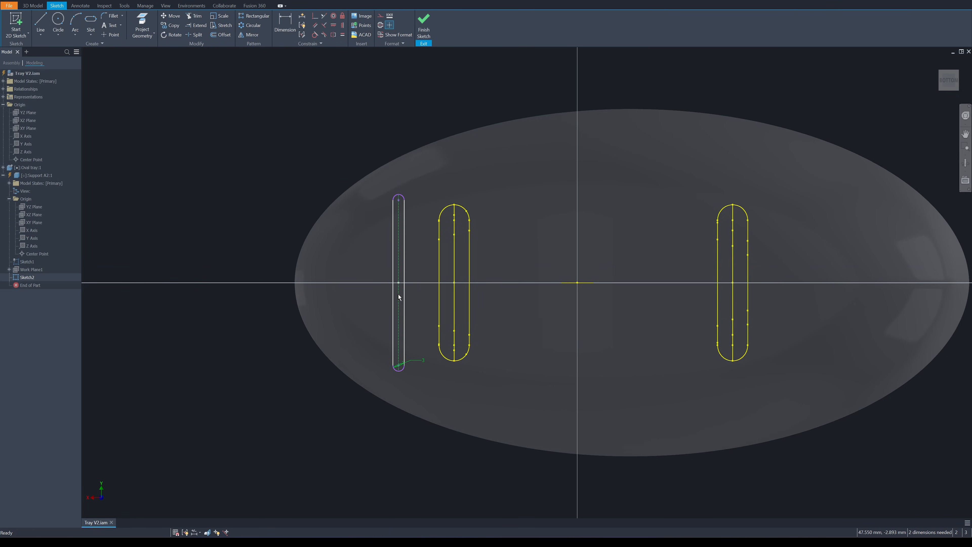
{"action": "left_click_drag", "start_coordinate": [399, 294], "coordinate": [407, 294]}
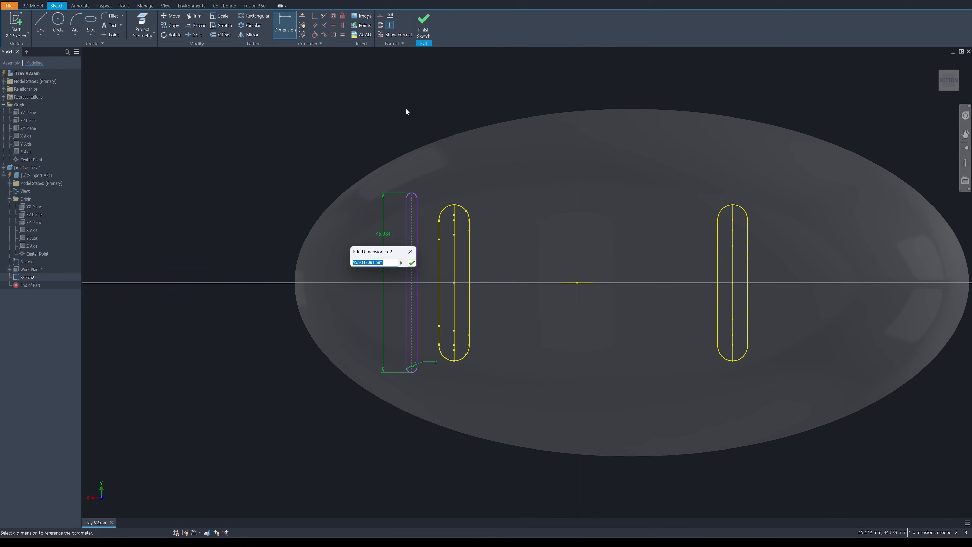
{"action": "type", "text": "55"}
{"action": "key", "text": "Return"}
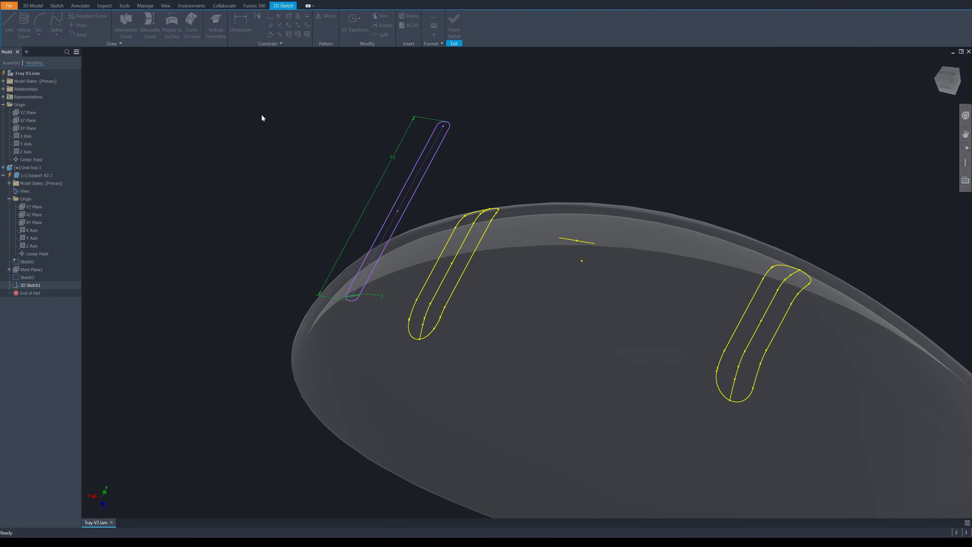
Step: Include the outline curves of the neighbouring projected slot in the support's 3D sketch
{"action": "right_click", "coordinate": [496, 106]}
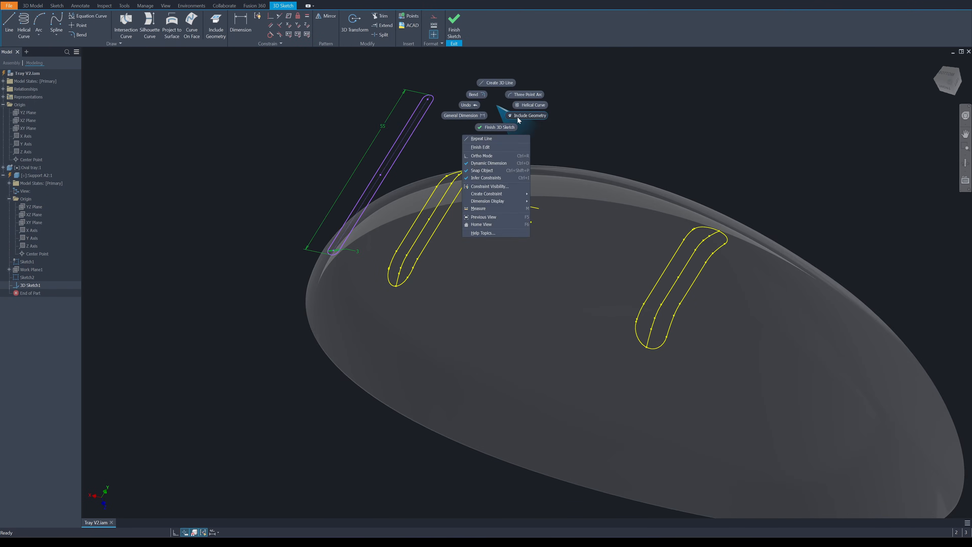
{"action": "left_click", "coordinate": [519, 121]}
{"action": "scroll", "coordinate": [434, 299], "scroll_direction": "up", "scroll_amount": 3}
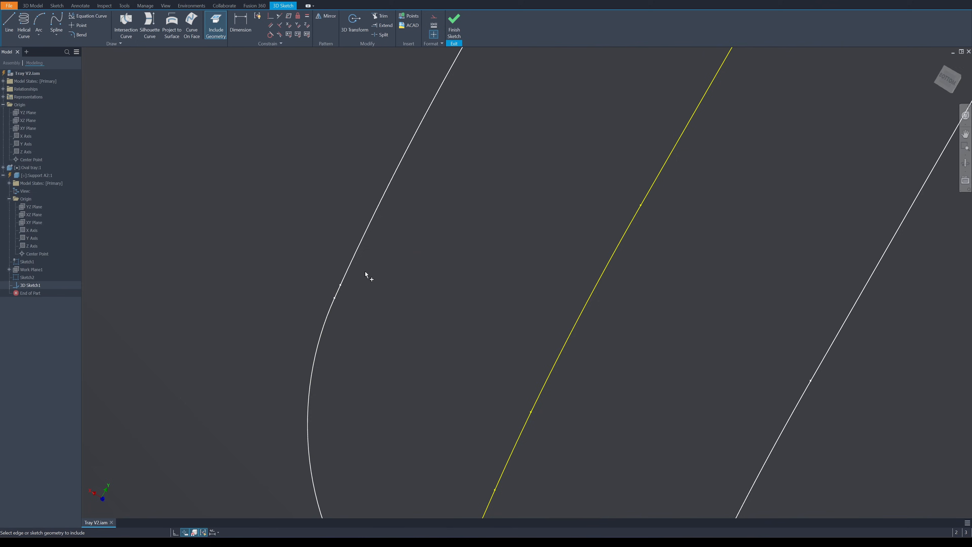
{"action": "scroll", "coordinate": [366, 273], "scroll_direction": "down", "scroll_amount": 5}
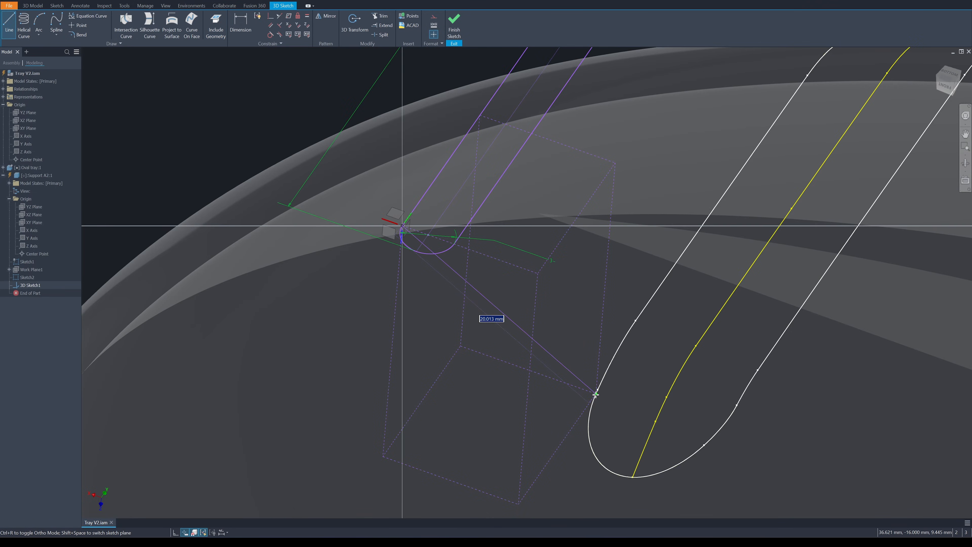
Step: Draw 3D lines joining the arc ends of the flat 55 mm slot to the matching points on the projected slot outline
{"action": "left_click", "coordinate": [596, 395]}
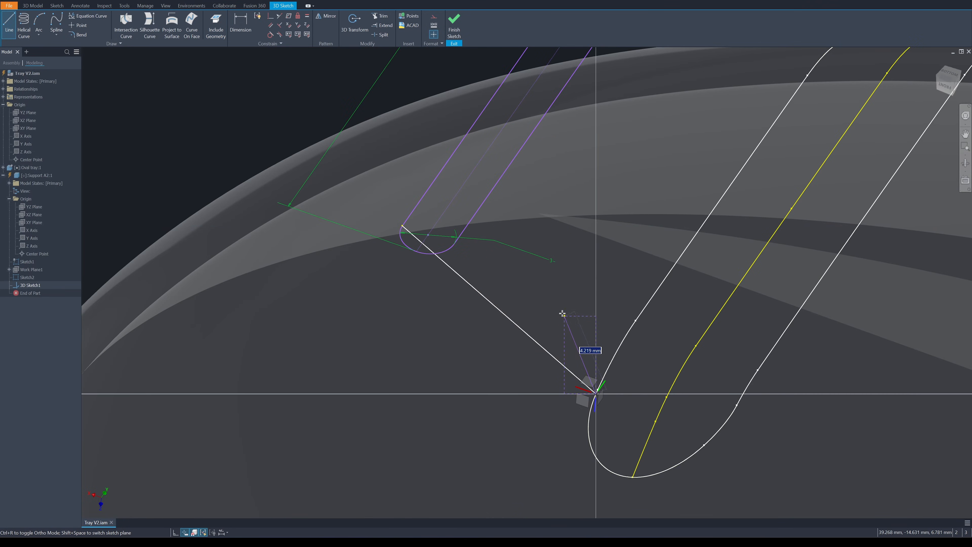
{"action": "right_click", "coordinate": [485, 263]}
{"action": "left_click", "coordinate": [450, 248]}
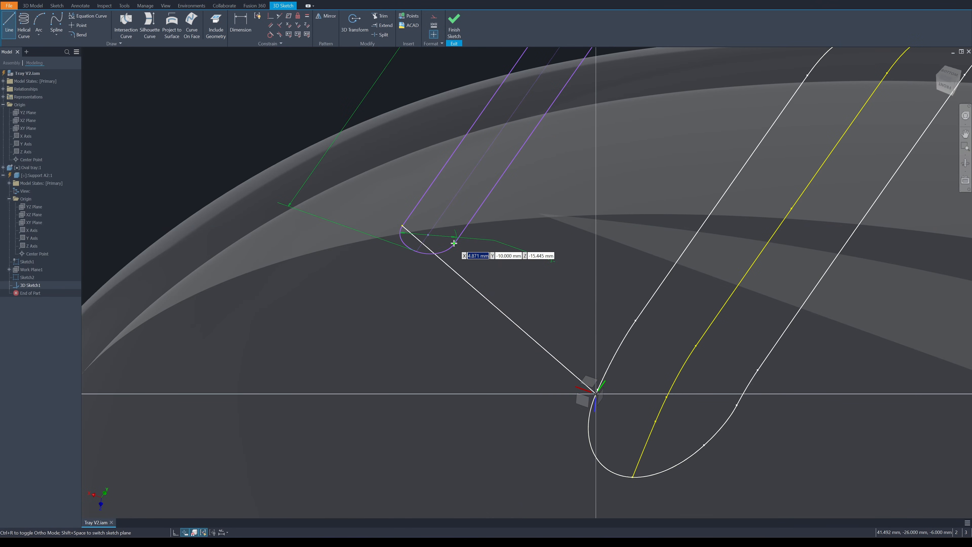
{"action": "left_click", "coordinate": [454, 244]}
{"action": "left_click", "coordinate": [704, 444]}
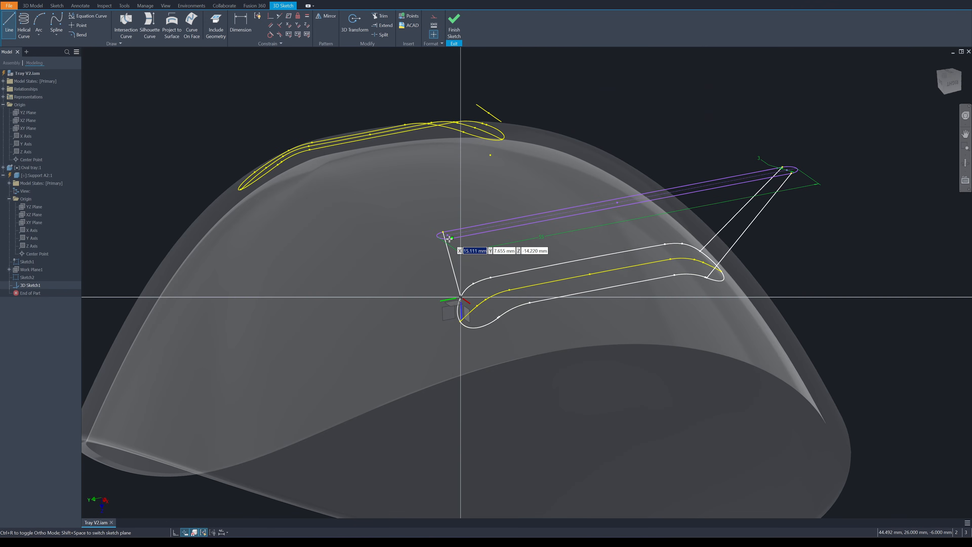
{"action": "left_click", "coordinate": [451, 238]}
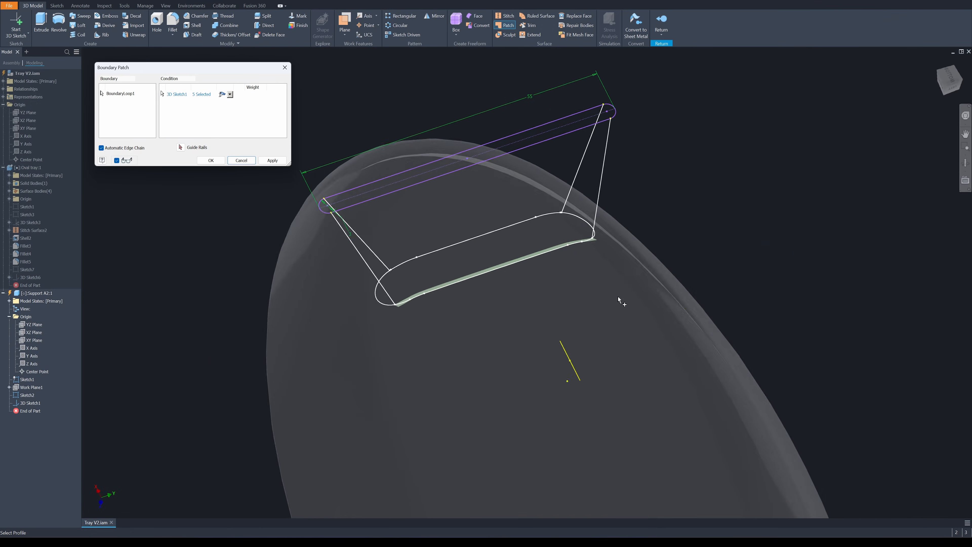
Step: Create a boundary patch across the closed outline of the included slot on the tray surface
{"action": "left_click", "coordinate": [605, 259]}
{"action": "scroll", "coordinate": [591, 230], "scroll_direction": "down", "scroll_amount": 5}
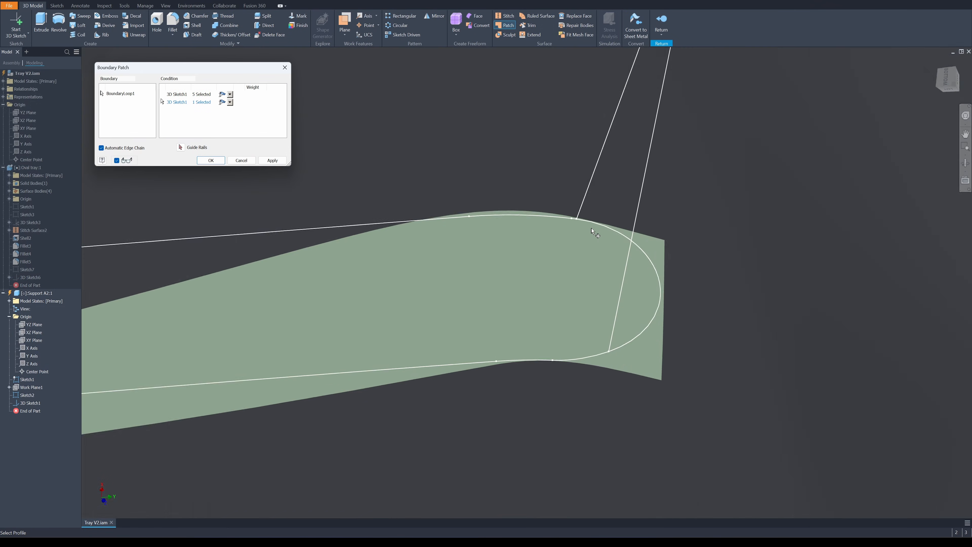
{"action": "left_click", "coordinate": [570, 214]}
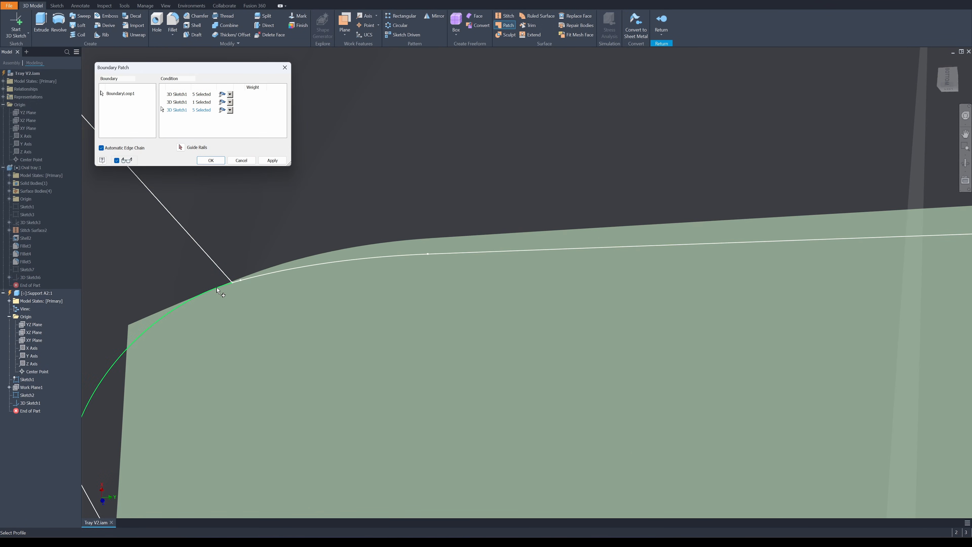
{"action": "left_click", "coordinate": [217, 289]}
{"action": "scroll", "coordinate": [315, 239], "scroll_direction": "up", "scroll_amount": 10}
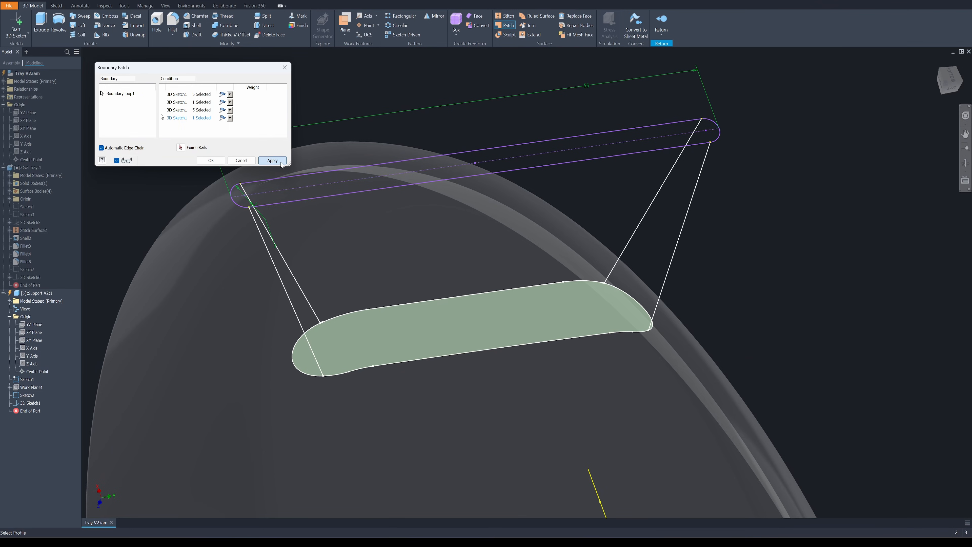
{"action": "left_click", "coordinate": [272, 160]}
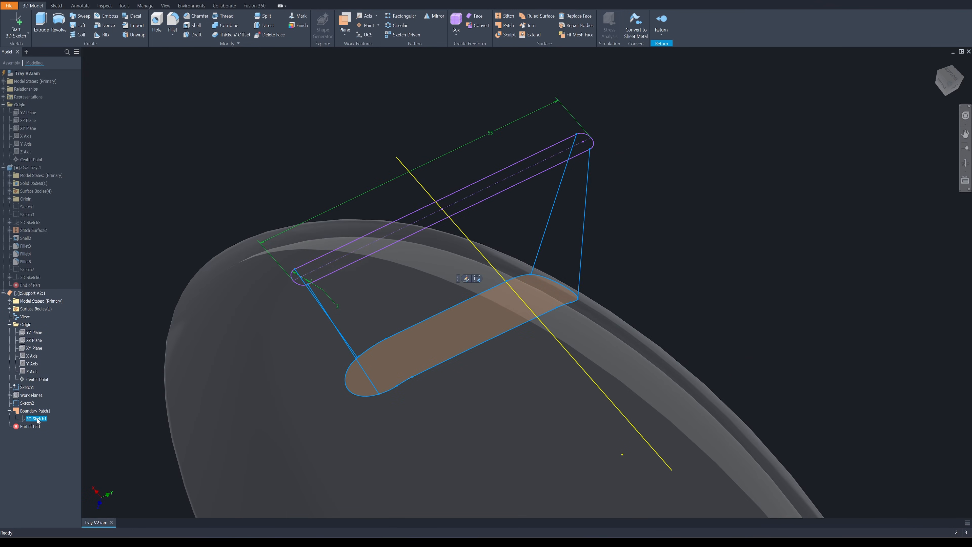
Step: Show the 3D sketch again and create a boundary patch over the flat 55 mm slot profile
{"action": "double_click", "coordinate": [47, 410]}
{"action": "left_click", "coordinate": [527, 151]}
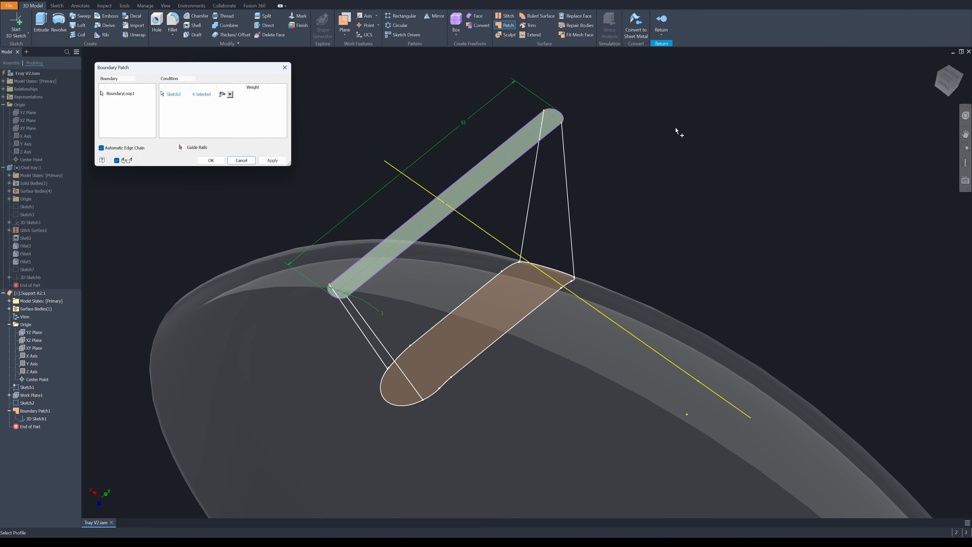
{"action": "left_click", "coordinate": [281, 160]}
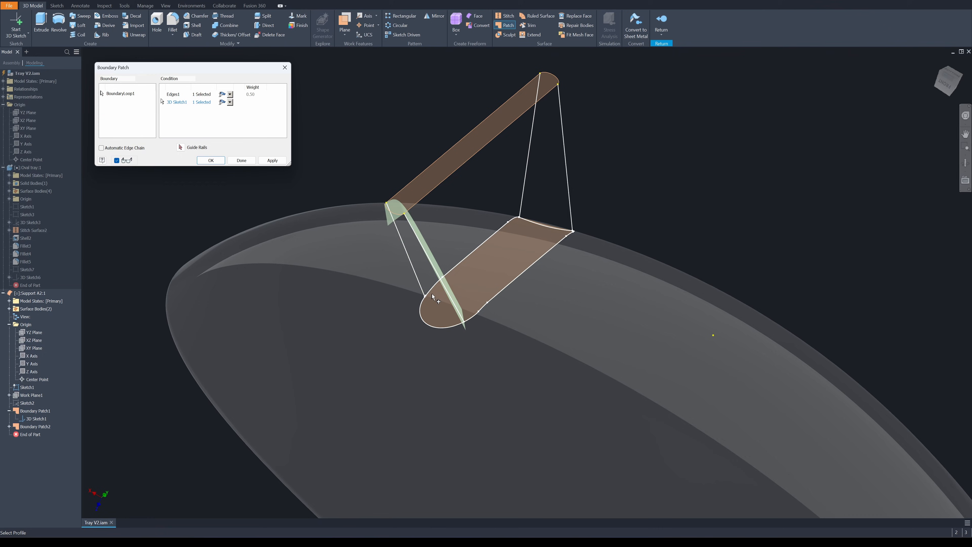
Step: Patch the two rounded ends of the support between the flat slot's arcs, the connecting lines and the projected outline
{"action": "left_click", "coordinate": [433, 328]}
{"action": "left_click", "coordinate": [272, 160]}
{"action": "left_click", "coordinate": [612, 322]}
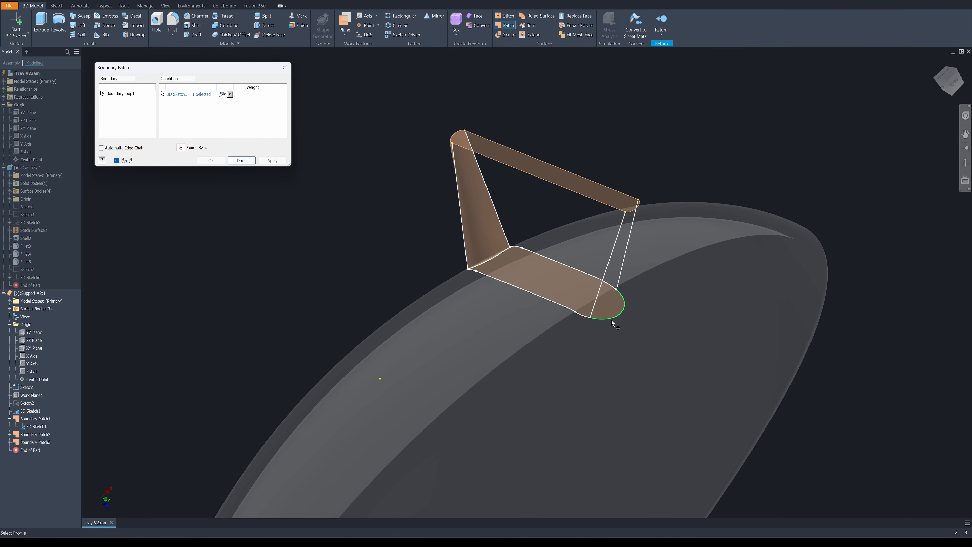
{"action": "left_click", "coordinate": [634, 210]}
Step: Build a boundary patch for the support's long side from the adjoining patch edges and the curves of the projected outline
{"action": "mouse_move", "coordinate": [651, 298]}
{"action": "middle_mouse_down", "text": "shift"}
{"action": "mouse_move", "coordinate": [639, 309]}
{"action": "mouse_move", "coordinate": [571, 278]}
{"action": "mouse_move", "coordinate": [440, 272]}
{"action": "mouse_move", "coordinate": [439, 292]}
{"action": "middle_mouse_up", "text": "shift"}
{"action": "left_click", "coordinate": [440, 273]}
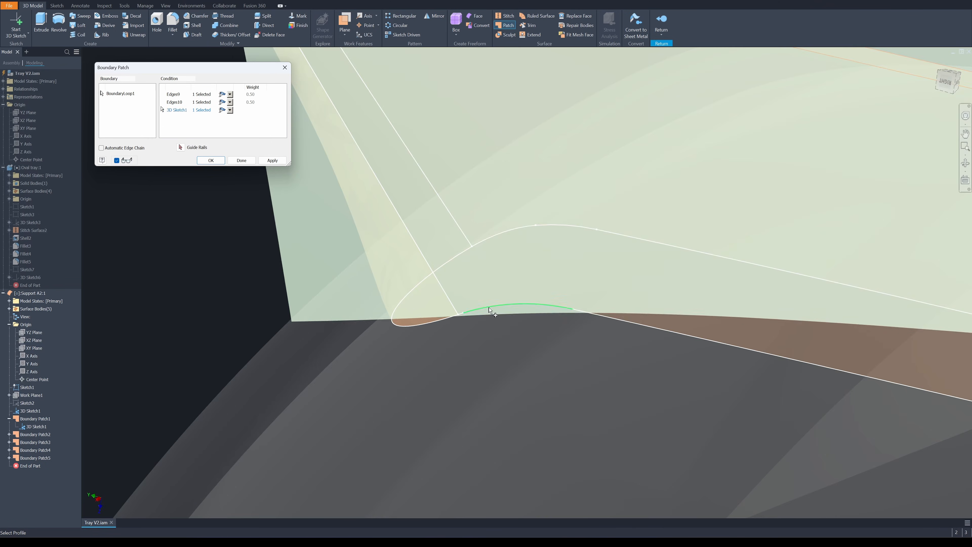
{"action": "scroll", "coordinate": [509, 323], "scroll_direction": "up", "scroll_amount": 5}
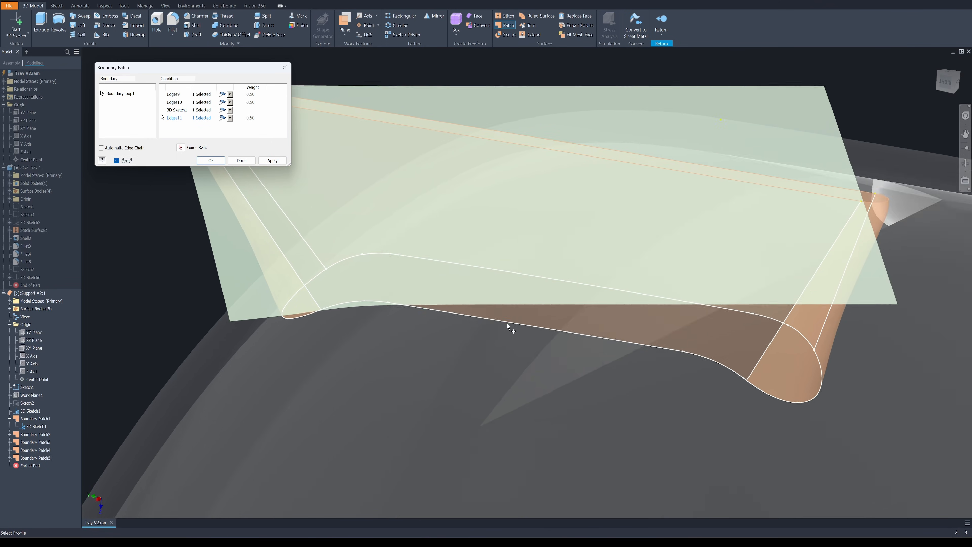
{"action": "left_click", "coordinate": [509, 323]}
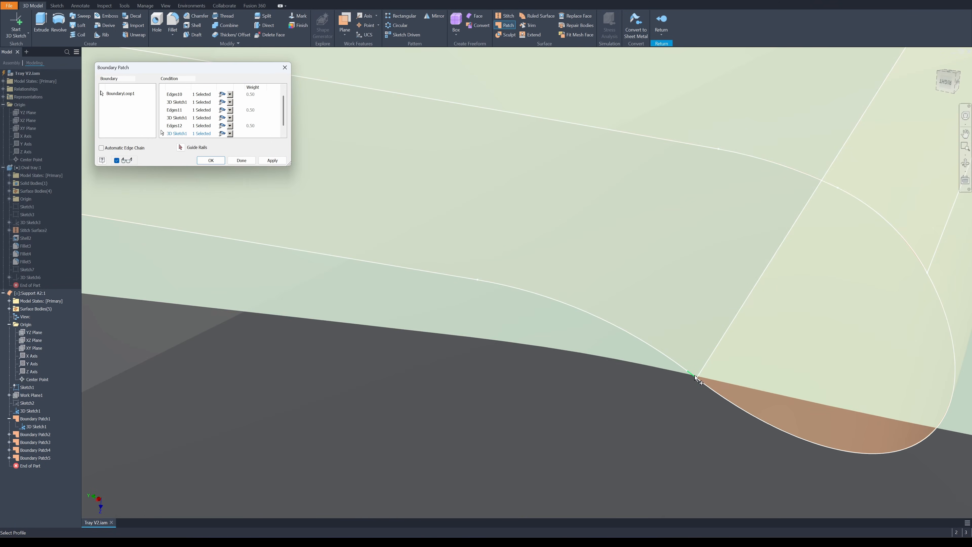
{"action": "left_click", "coordinate": [707, 362]}
{"action": "scroll", "coordinate": [705, 321], "scroll_direction": "up", "scroll_amount": 5}
{"action": "middle_click_drag", "start_coordinate": [685, 271], "coordinate": [266, 136], "text": "shift"}
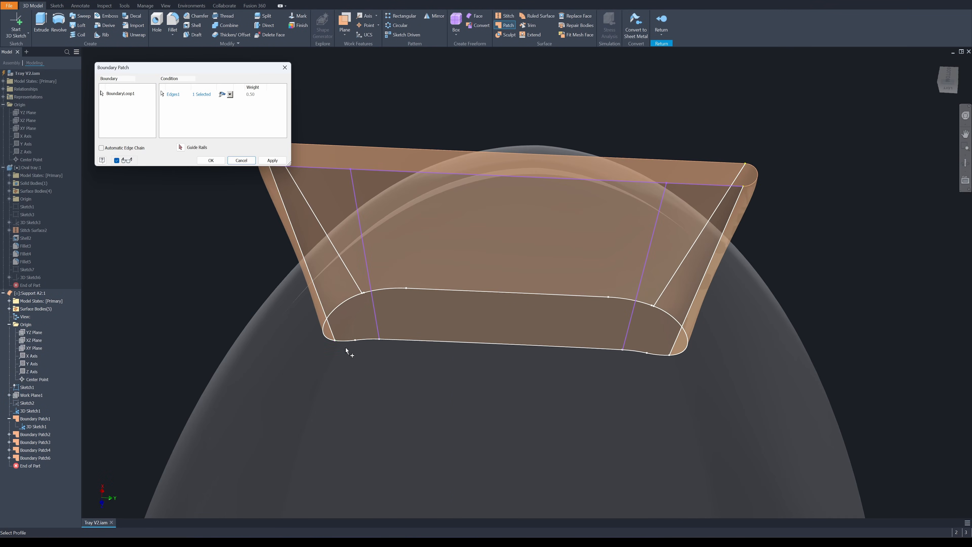
Step: Close the remaining openings on the support's sides with boundary patches between the flat slot edges, connecting lines and projected tray outline
{"action": "left_click", "coordinate": [369, 341]}
{"action": "left_click", "coordinate": [349, 196]}
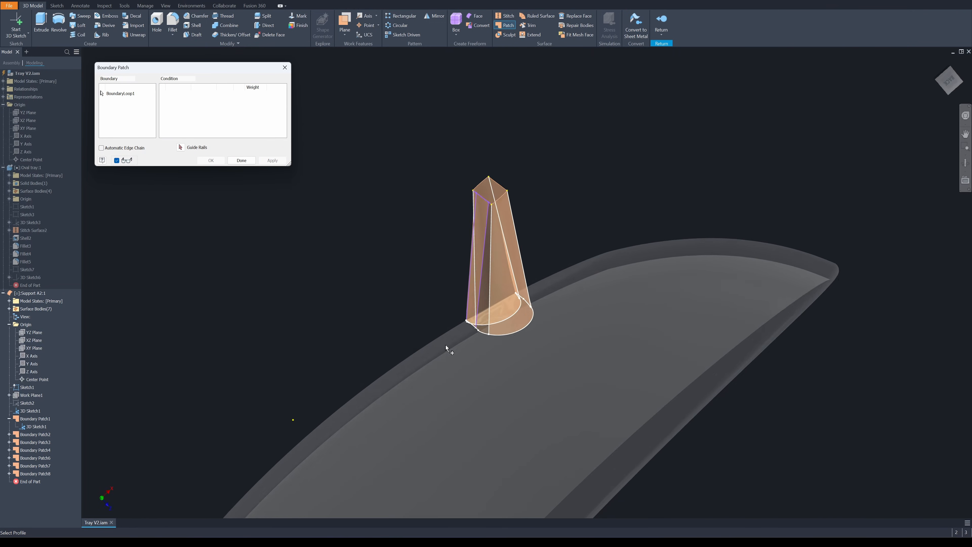
{"action": "middle_click_drag", "start_coordinate": [446, 345], "coordinate": [509, 345], "text": "shift"}
{"action": "left_click", "coordinate": [509, 347]}
{"action": "left_click", "coordinate": [510, 363]}
{"action": "left_click", "coordinate": [522, 374]}
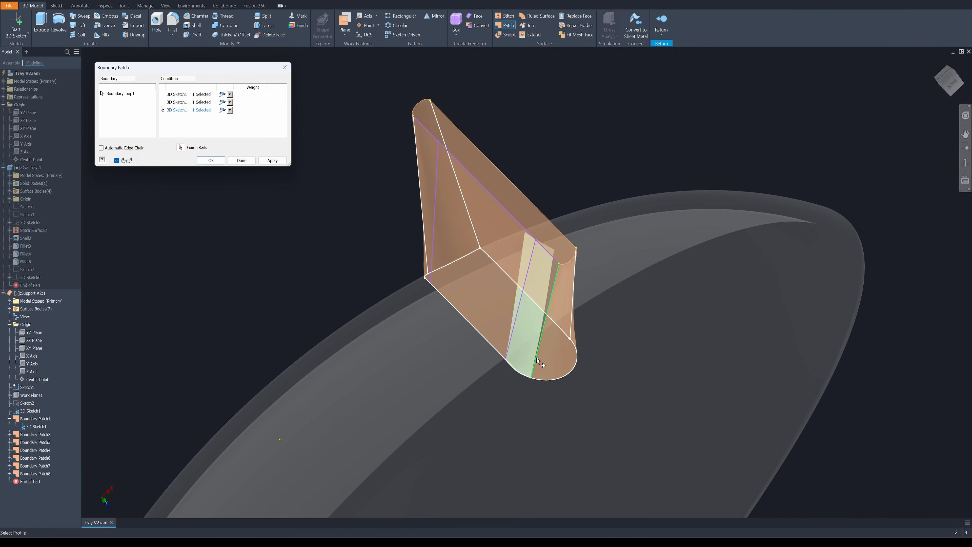
{"action": "left_click", "coordinate": [538, 359]}
{"action": "left_click", "coordinate": [272, 160]}
Step: Finish patching and hide the 3D sketch that carries the support's connecting lines
{"action": "middle_click_drag", "start_coordinate": [347, 146], "coordinate": [581, 191], "text": "shift"}
{"action": "key", "text": "Escape"}
{"action": "left_click", "coordinate": [30, 411]}
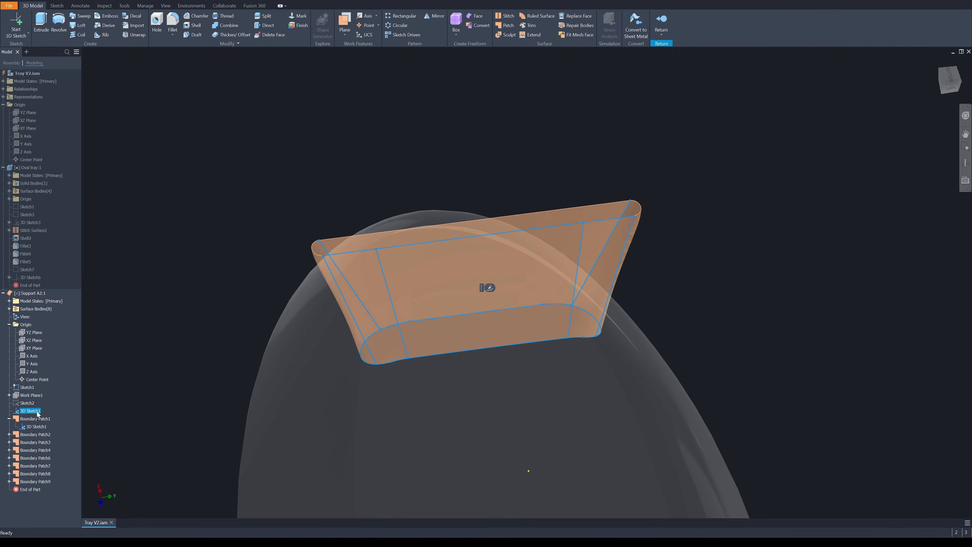
{"action": "left_click", "coordinate": [90, 379]}
Step: Stitch all eight boundary patches of the support into a solid body and return to the assembly
{"action": "middle_click_drag", "start_coordinate": [210, 284], "coordinate": [624, 206], "text": "shift"}
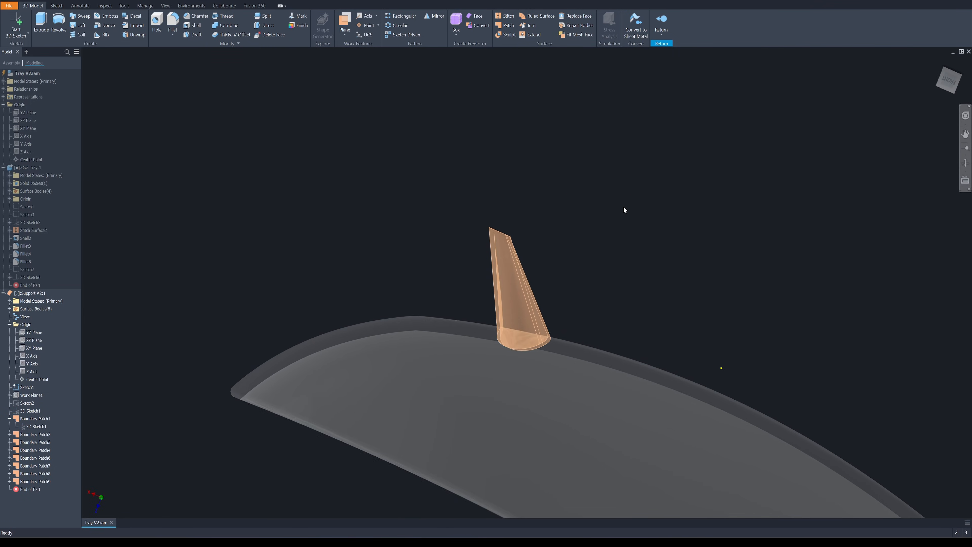
{"action": "middle_click_drag", "start_coordinate": [623, 207], "coordinate": [324, 188], "text": "shift"}
{"action": "left_click_drag", "start_coordinate": [318, 179], "coordinate": [495, 385]}
{"action": "middle_click_drag", "start_coordinate": [559, 119], "coordinate": [546, 119], "text": "shift"}
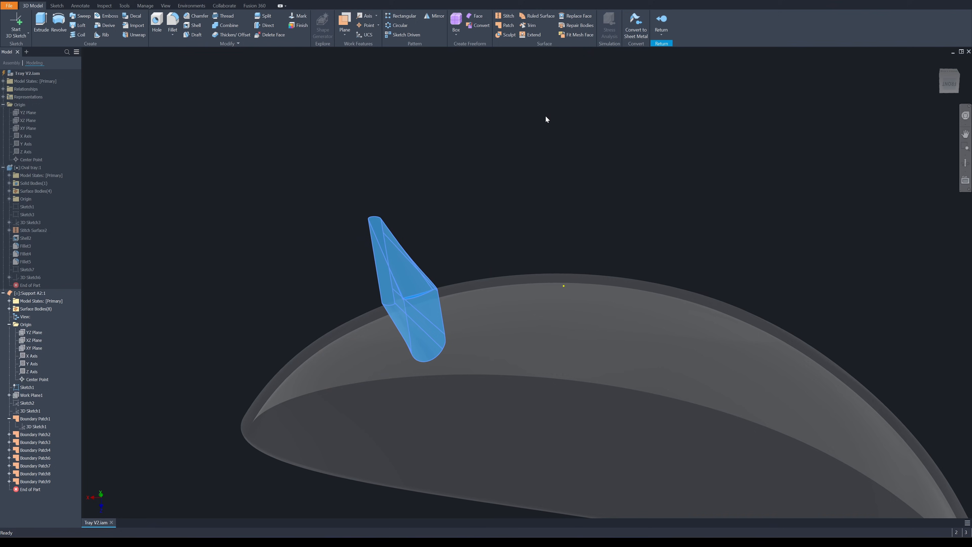
{"action": "left_click", "coordinate": [506, 18]}
{"action": "left_click", "coordinate": [117, 178]}
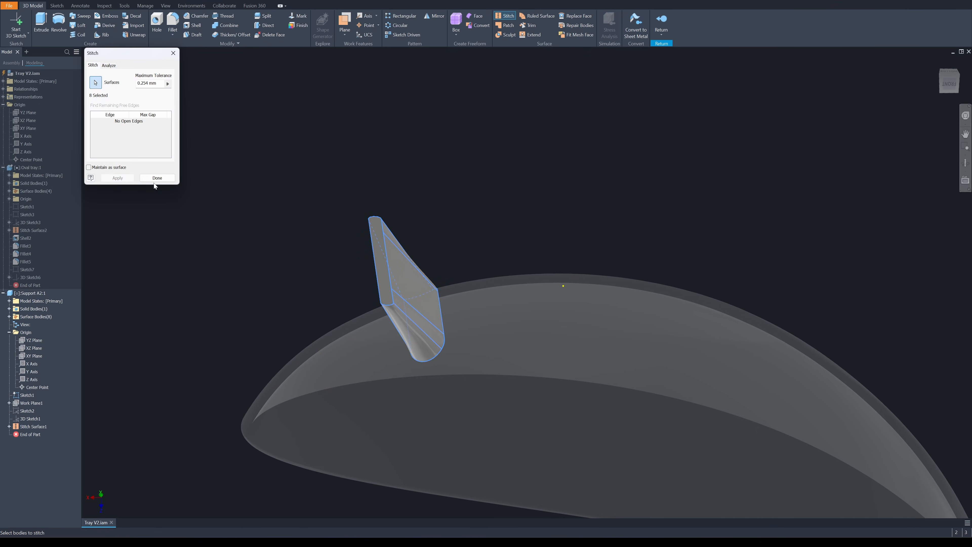
{"action": "left_click", "coordinate": [157, 179]}
{"action": "middle_click_drag", "start_coordinate": [306, 178], "coordinate": [650, 128], "text": "shift"}
{"action": "left_click", "coordinate": [662, 23]}
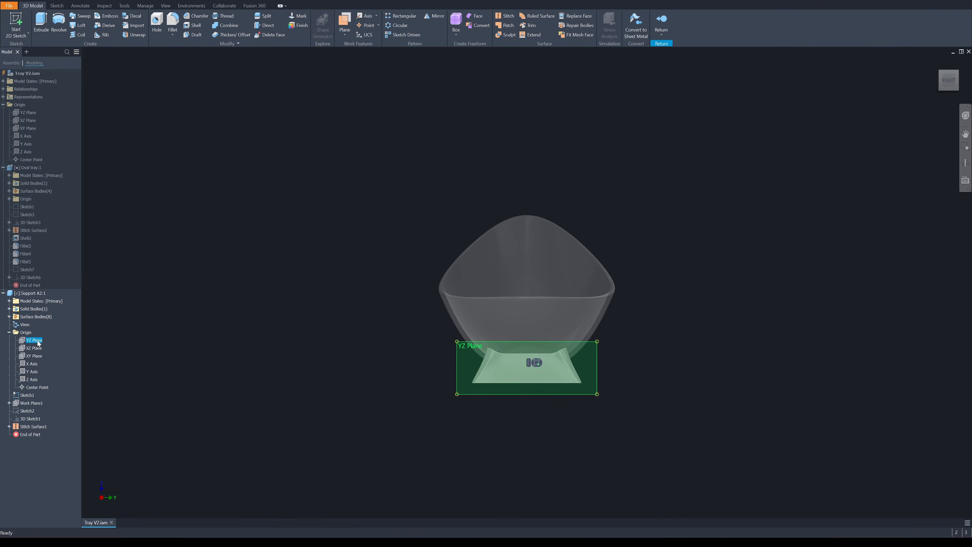
Step: Start a sketch on the support's YZ plane and draw a three-point arc bulging upward from the foot's projected lower edge
{"action": "left_click", "coordinate": [38, 342]}
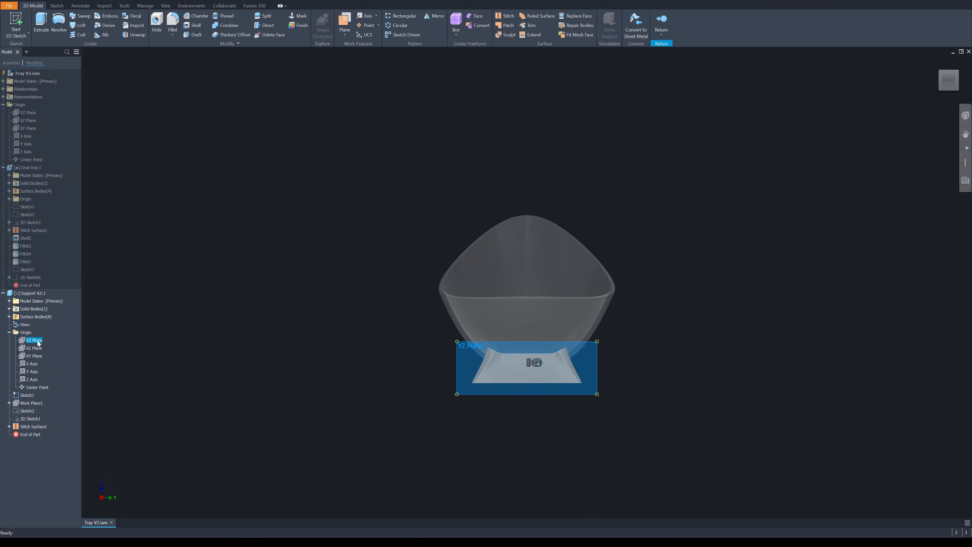
{"action": "key", "text": "s"}
{"action": "right_click", "coordinate": [545, 399]}
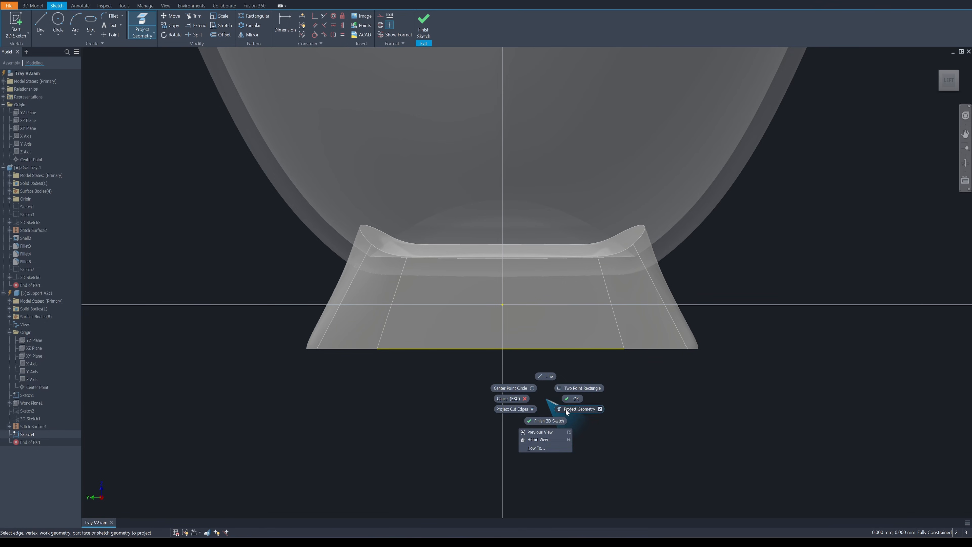
{"action": "key", "text": "Escape"}
{"action": "key", "text": "a"}
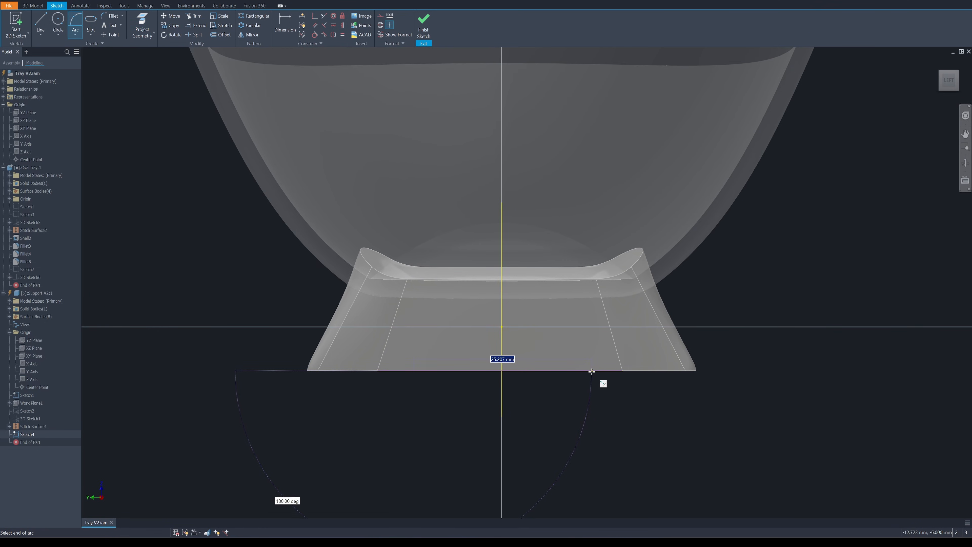
{"action": "left_click", "coordinate": [591, 371]}
{"action": "left_click", "coordinate": [562, 353]}
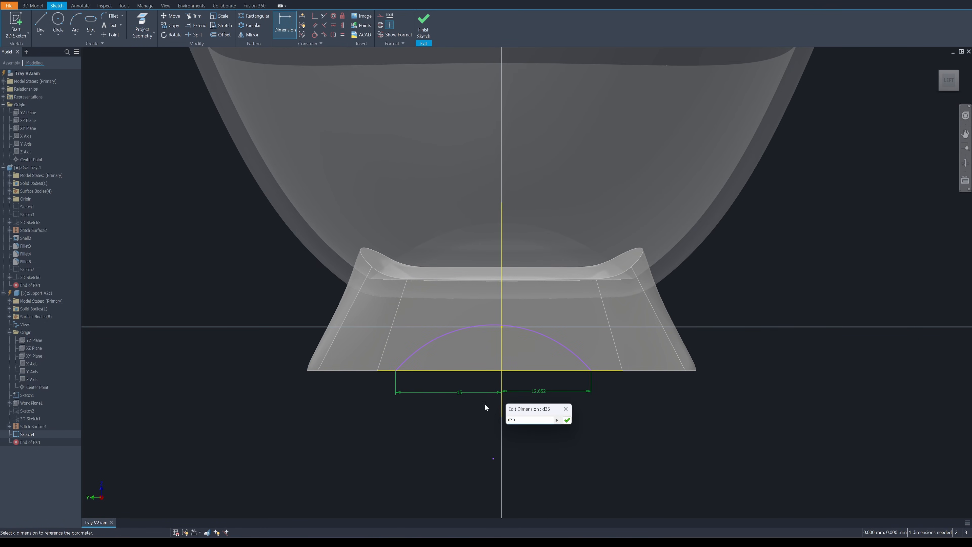
Step: Dimension the arc's ends 15 mm to either side of the centre axis and set its radius to 25 mm
{"action": "left_click", "coordinate": [568, 421]}
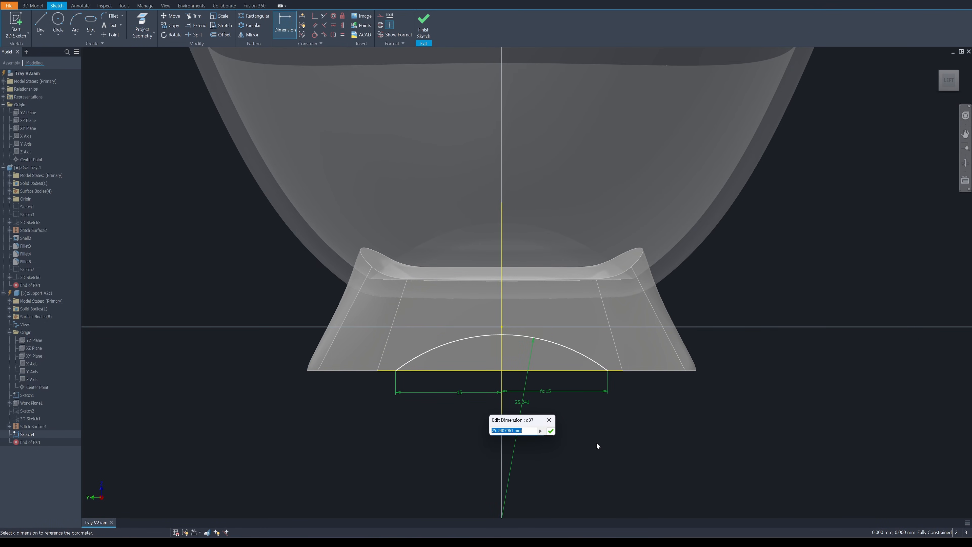
{"action": "type", "text": "25"}
{"action": "key", "text": "Return"}
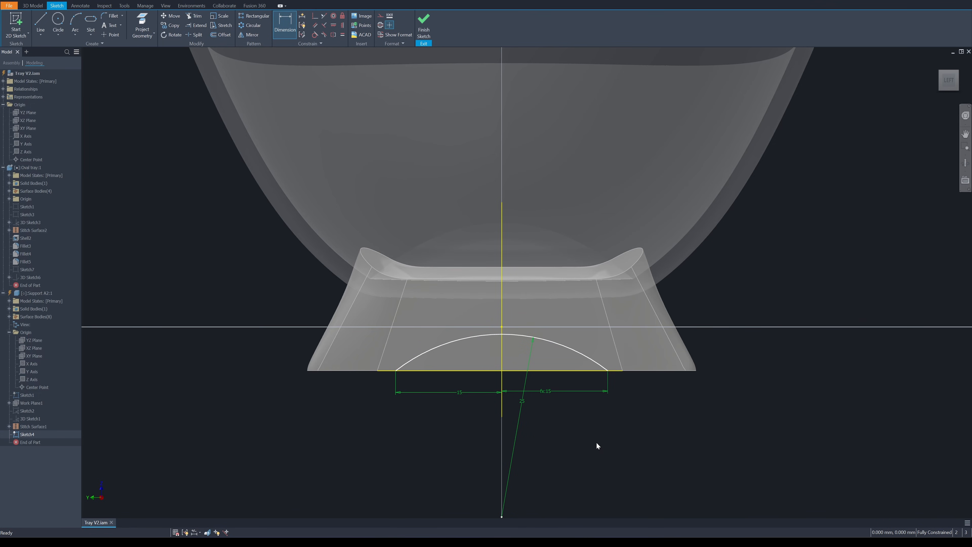
Step: Cut the arch out of the support by extruding both arc profiles about 49 mm through it
{"action": "key", "text": "e"}
{"action": "left_click", "coordinate": [577, 361]}
{"action": "left_click", "coordinate": [466, 361]}
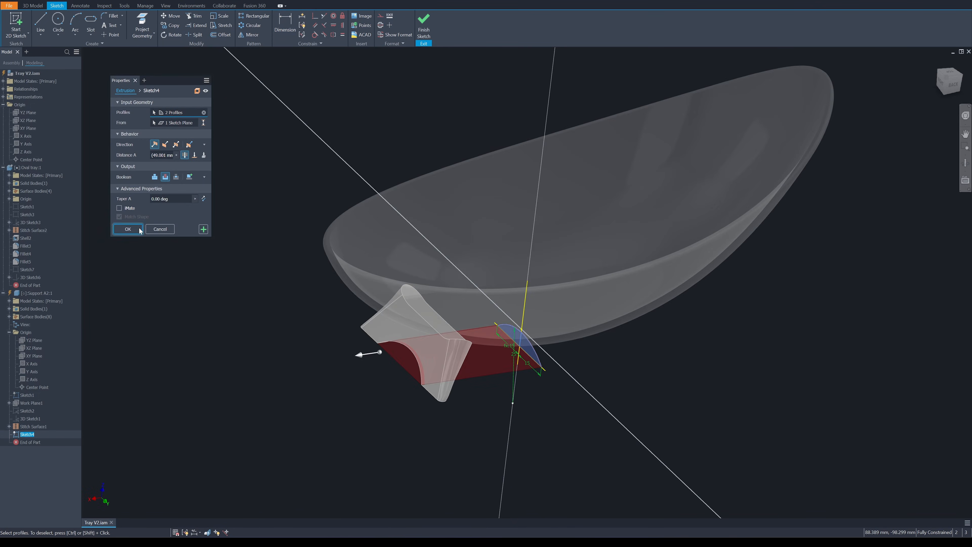
{"action": "left_click", "coordinate": [128, 229]}
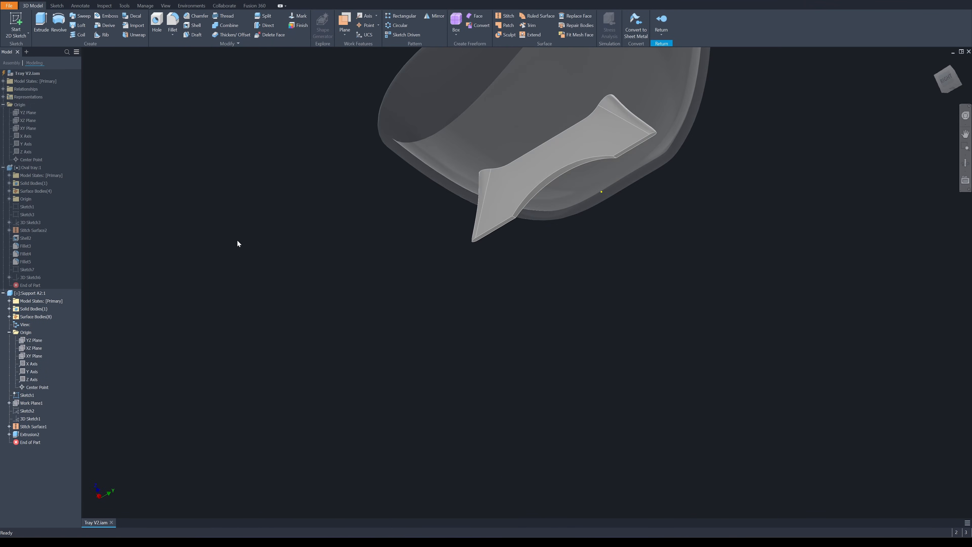
Step: Create a work plane through three corner points of the support's upper face
{"action": "key", "text": "]"}
{"action": "left_click", "coordinate": [831, 449]}
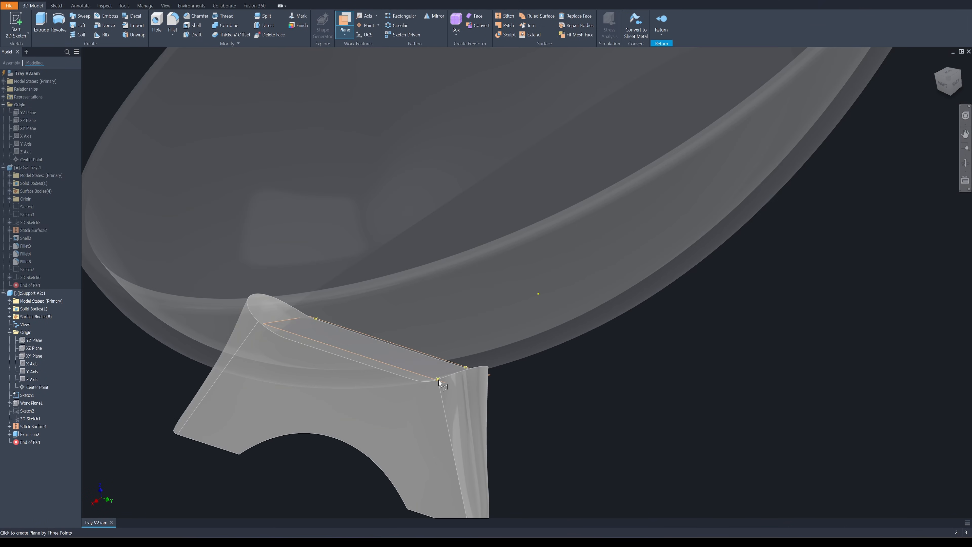
{"action": "left_click", "coordinate": [439, 381]}
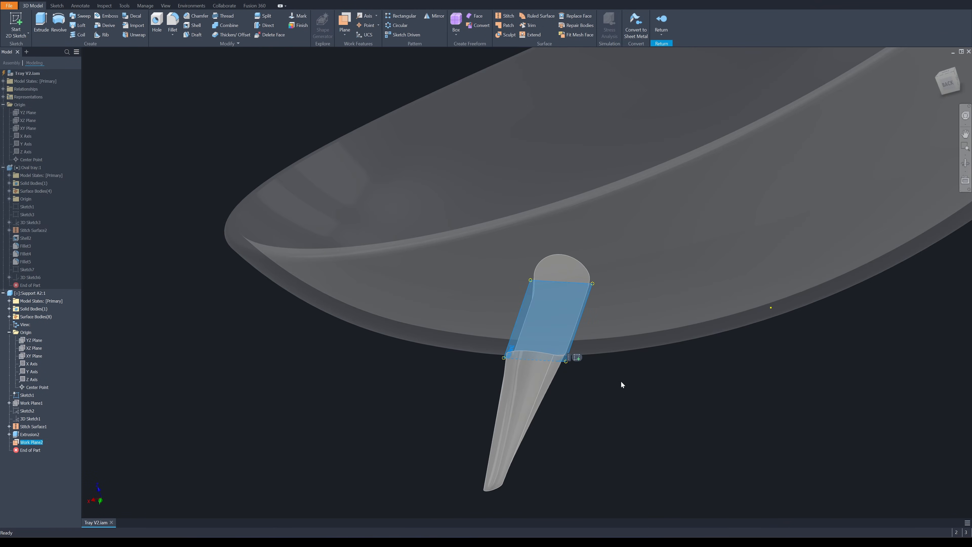
Step: Sketch a rectangle on the new work plane within the support's upper face and set its width to 6 mm
{"action": "key", "text": "s"}
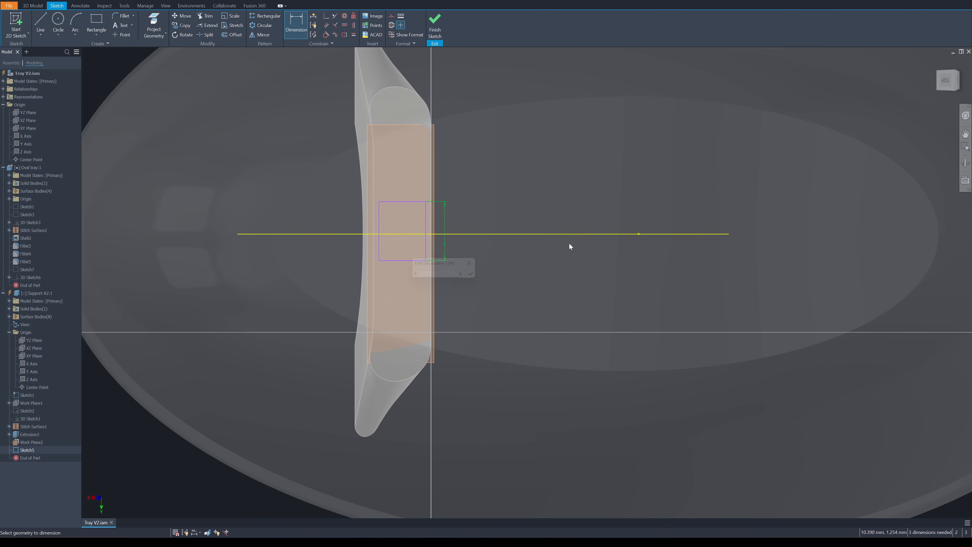
{"action": "left_click", "coordinate": [413, 188]}
{"action": "type", "text": "6"}
{"action": "key", "text": "Return"}
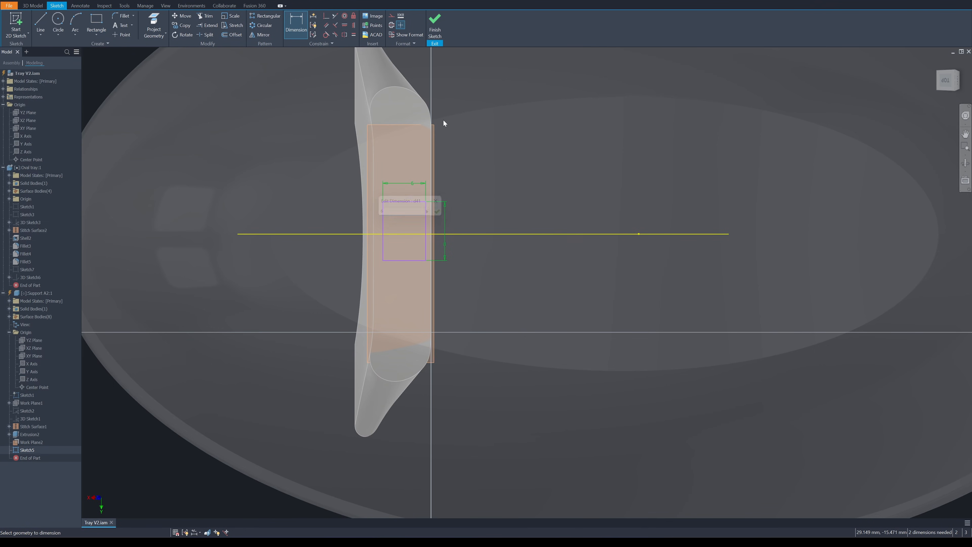
Step: Extrude both rectangle profiles asymmetrically as a joined block, 1.75 mm into the support, and shorten the side rising above the plane
{"action": "left_click", "coordinate": [449, 224]}
{"action": "type", "text": "10"}
{"action": "key", "text": "Return"}
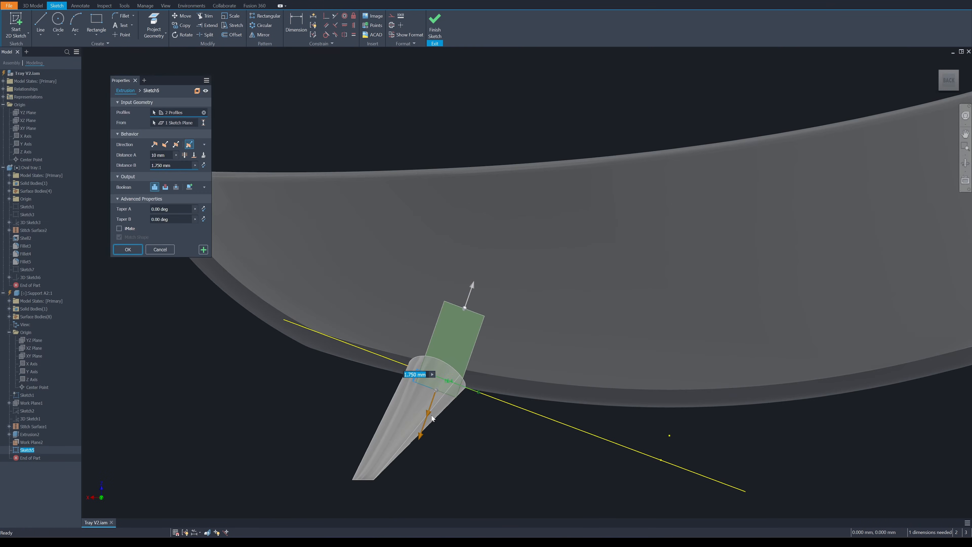
{"action": "middle_click_drag", "start_coordinate": [518, 417], "coordinate": [494, 432], "text": "shift"}
{"action": "scroll", "coordinate": [414, 420], "scroll_direction": "down", "scroll_amount": 2}
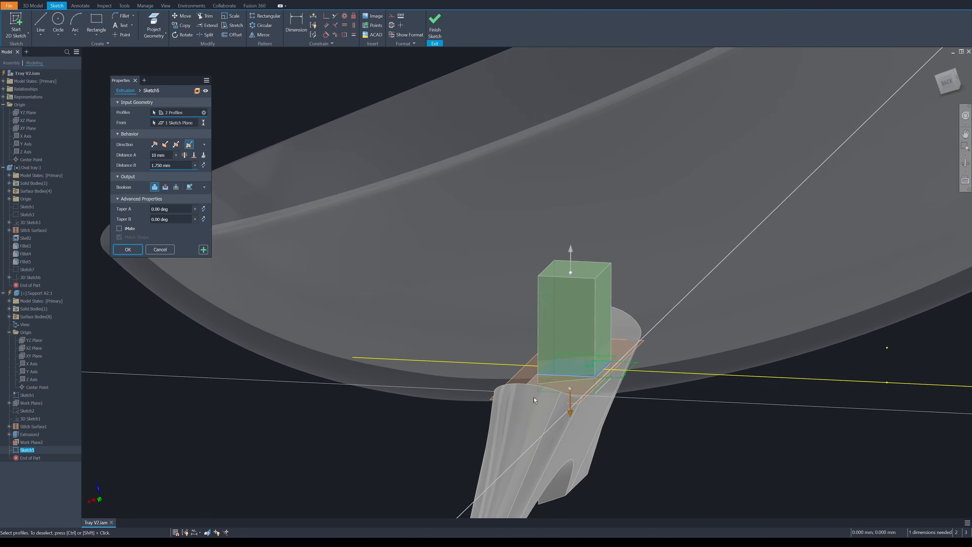
{"action": "left_click_drag", "start_coordinate": [424, 245], "coordinate": [410, 284]}
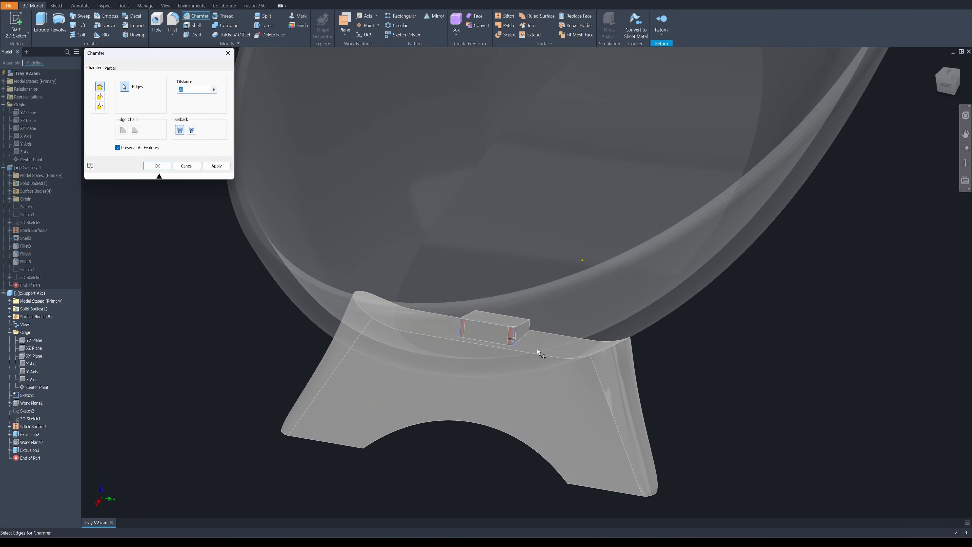
Step: Chamfer the upright corner edges of the small block on top of the support
{"action": "middle_click_drag", "start_coordinate": [536, 383], "coordinate": [565, 353], "text": "shift"}
{"action": "scroll", "coordinate": [564, 353], "scroll_direction": "down", "scroll_amount": 3}
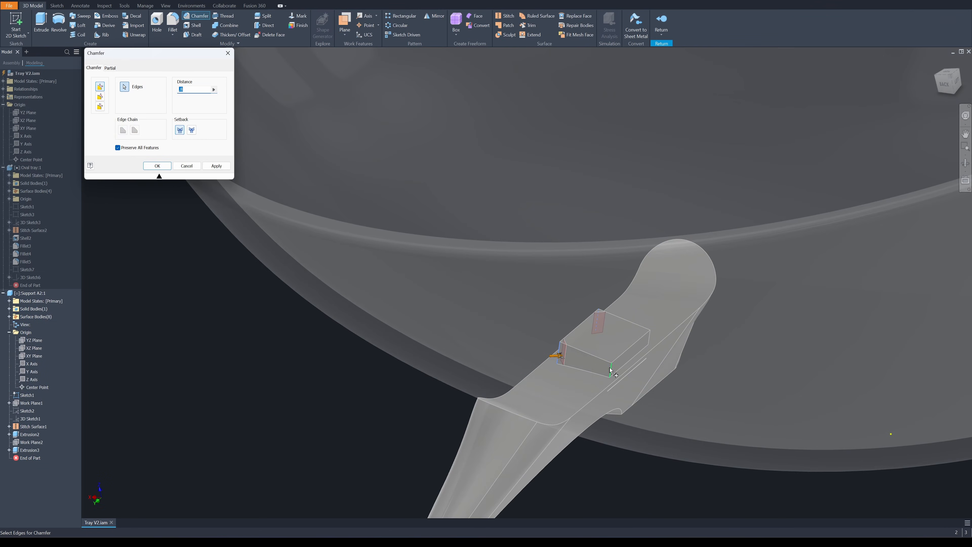
{"action": "left_click", "coordinate": [610, 371]}
{"action": "middle_click_drag", "start_coordinate": [643, 404], "coordinate": [655, 374], "text": "shift"}
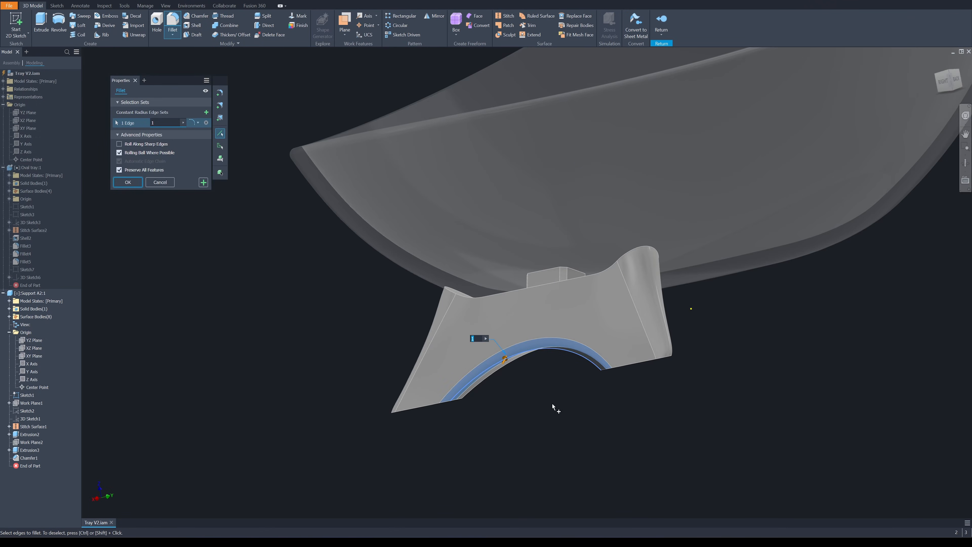
Step: Fillet the arch edges on both faces of the support with a 1 mm radius
{"action": "middle_click_drag", "start_coordinate": [553, 407], "coordinate": [466, 368], "text": "shift"}
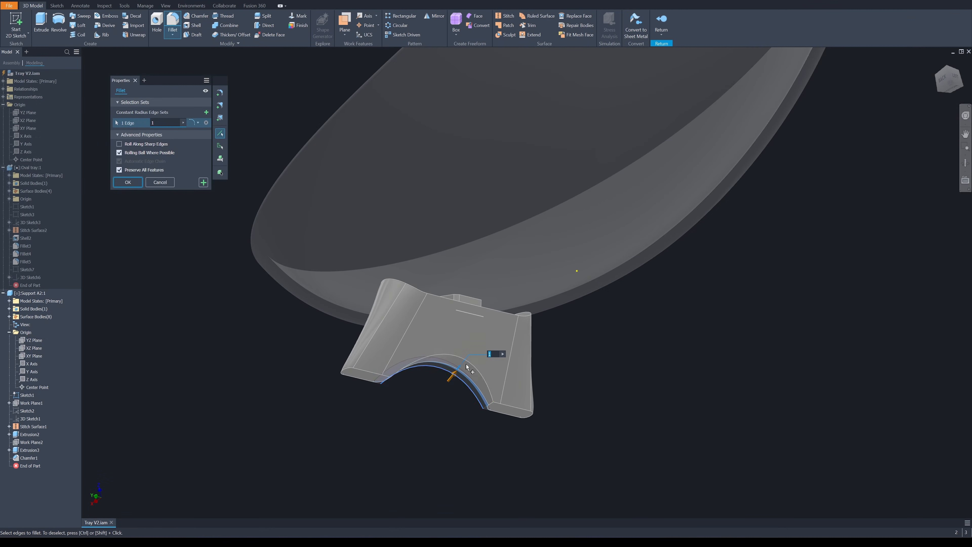
{"action": "middle_click_drag", "start_coordinate": [539, 375], "coordinate": [418, 349], "text": "shift"}
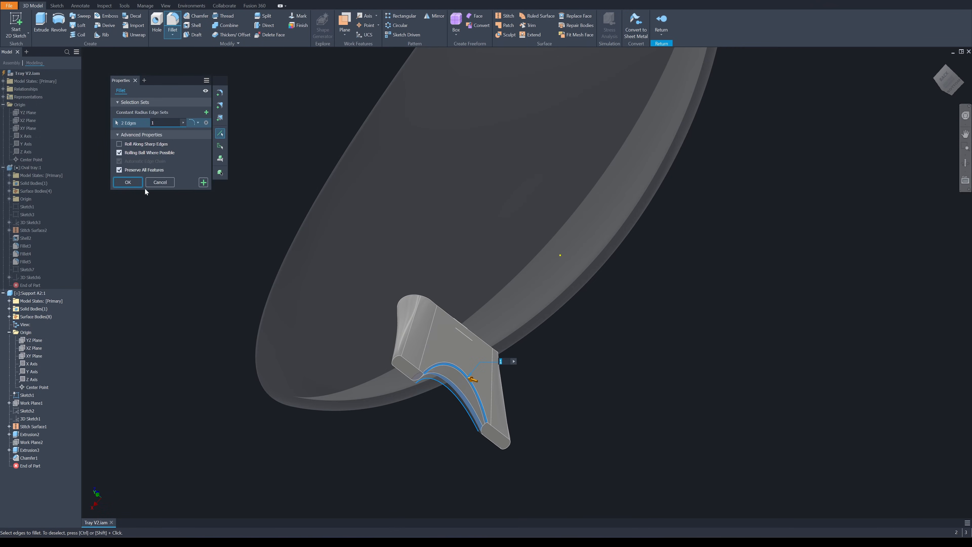
{"action": "left_click", "coordinate": [128, 182]}
Step: Create the in-place component Support B2 and offset a work plane 6 mm below its XY plane
{"action": "middle_click_drag", "start_coordinate": [488, 235], "coordinate": [668, 463], "text": "shift"}
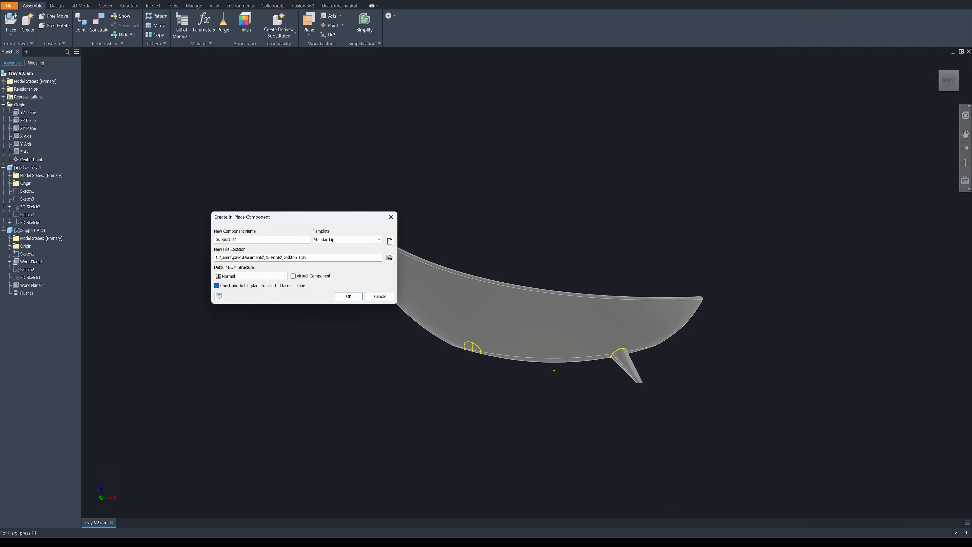
{"action": "left_click", "coordinate": [348, 295]}
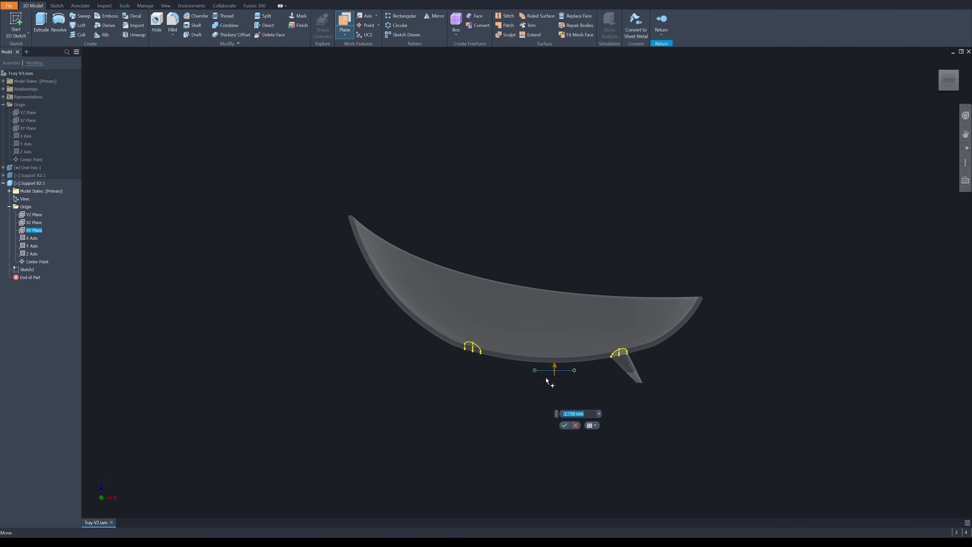
{"action": "left_click", "coordinate": [546, 392]}
Step: Sketch a slot 3 mm wide and 55 mm long on the offset plane, outside the second tray slot
{"action": "left_click", "coordinate": [296, 337]}
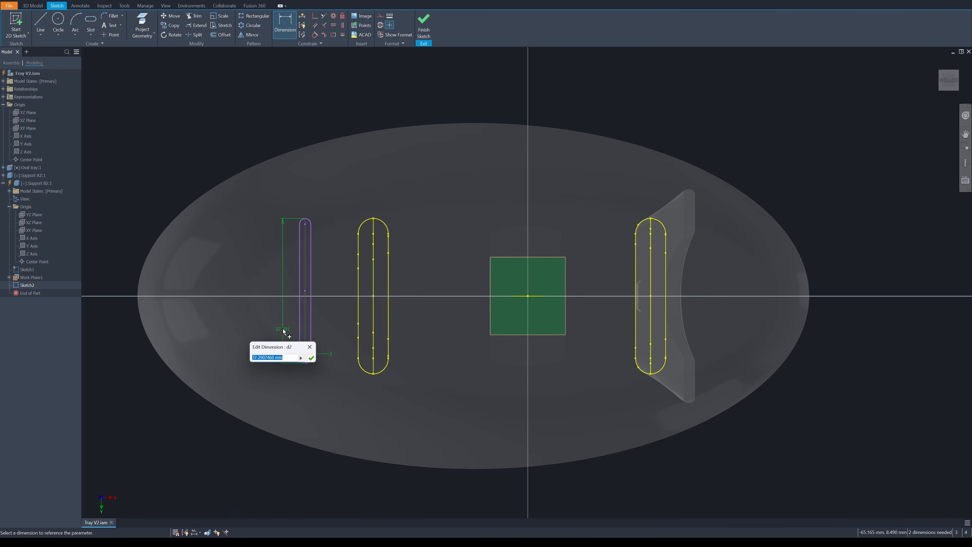
{"action": "key", "text": "Return"}
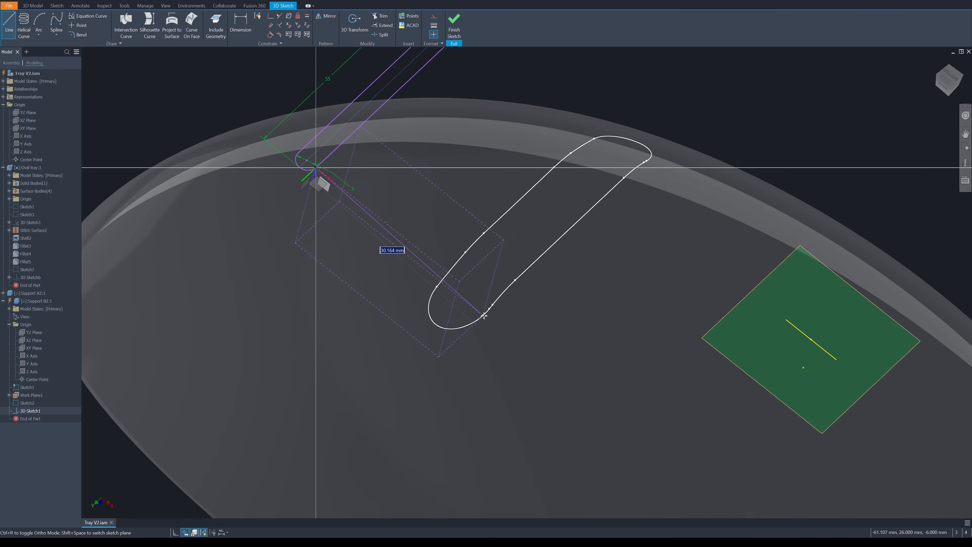
Step: Draw four 3D sketch lines joining the arc endpoints of the flat slot to the rounded ends of the projected outline
{"action": "right_click", "coordinate": [494, 244]}
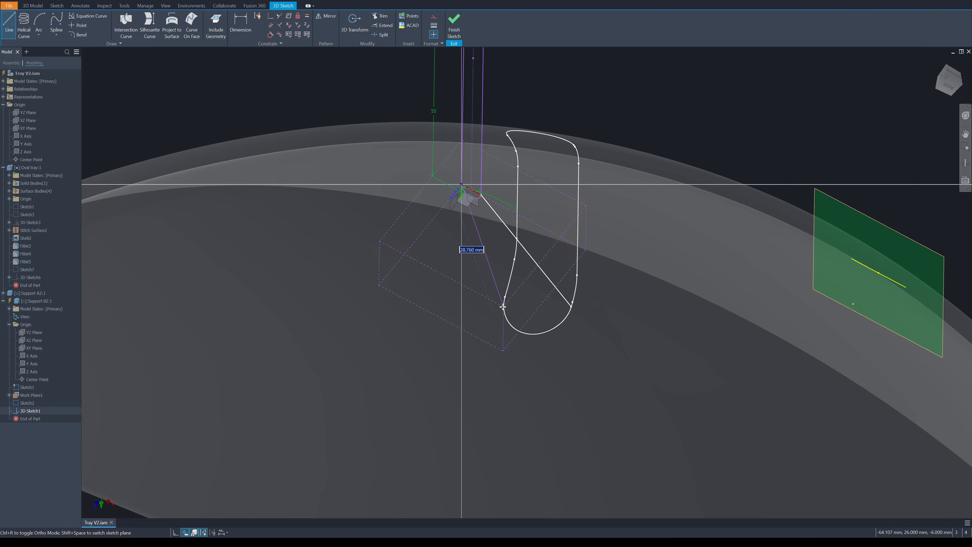
{"action": "right_click", "coordinate": [495, 239]}
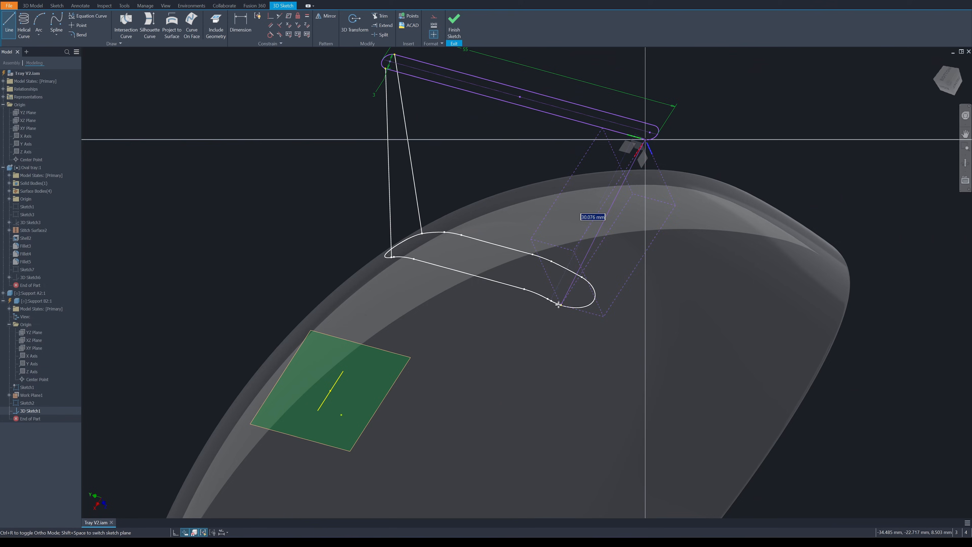
{"action": "left_click", "coordinate": [551, 301]}
{"action": "right_click", "coordinate": [573, 224]}
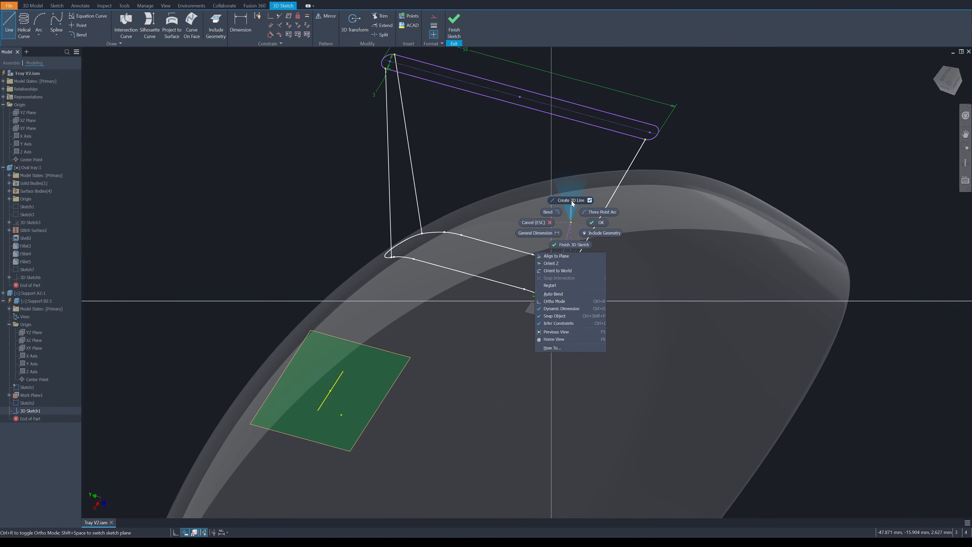
{"action": "left_click", "coordinate": [573, 200]}
{"action": "middle_click_drag", "start_coordinate": [573, 200], "coordinate": [521, 265], "text": "shift"}
{"action": "left_click", "coordinate": [525, 266]}
{"action": "left_click", "coordinate": [545, 345]}
{"action": "key", "text": "Escape"}
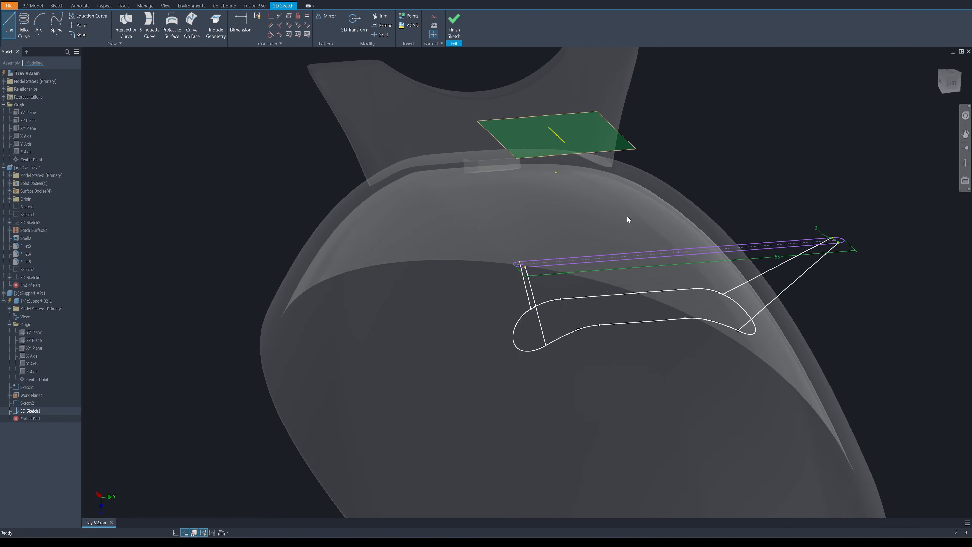
{"action": "middle_click_drag", "start_coordinate": [627, 219], "coordinate": [747, 161], "text": "shift"}
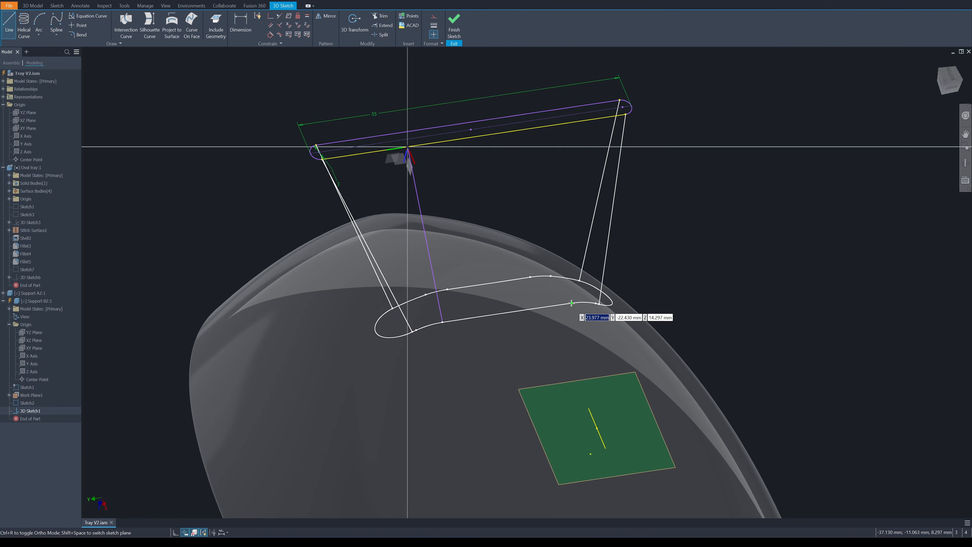
Step: Draw a second 3D line between the outline and the slot's straight edge, and set both lines' slot points 14 mm from its arc endpoints
{"action": "left_click", "coordinate": [571, 303]}
{"action": "left_click", "coordinate": [570, 122]}
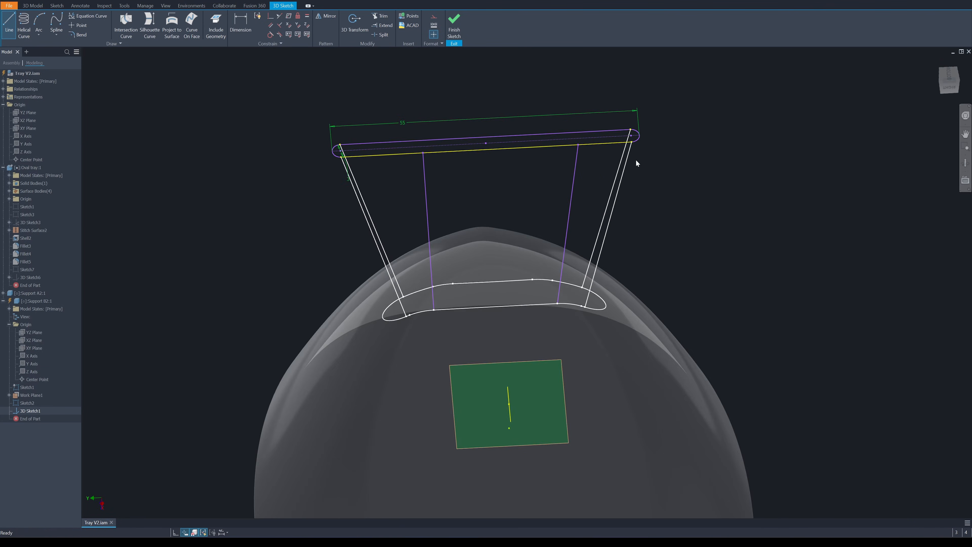
{"action": "left_click", "coordinate": [407, 158]}
{"action": "left_click", "coordinate": [398, 132]}
{"action": "type", "text": "14.6321887"}
{"action": "key", "text": "Return"}
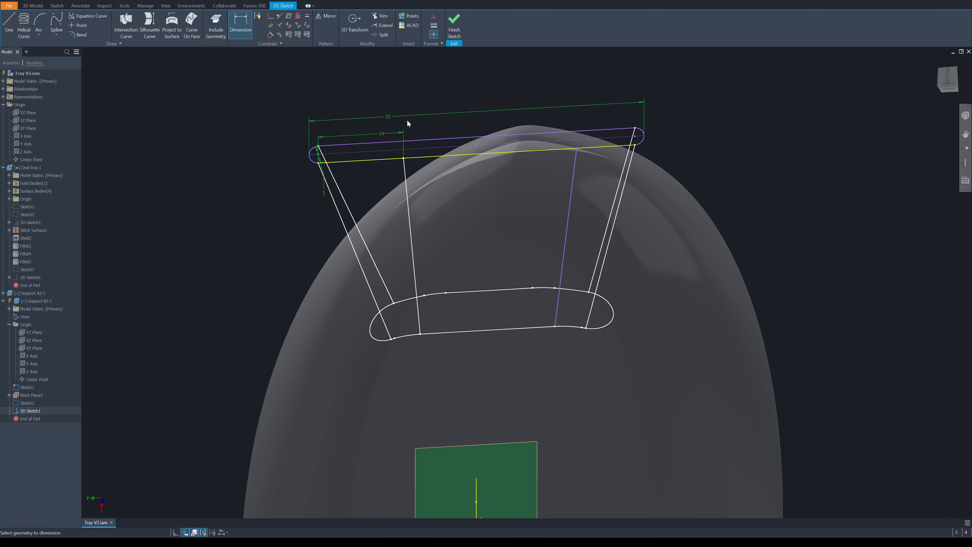
{"action": "left_click", "coordinate": [634, 145]}
{"action": "left_click", "coordinate": [582, 126]}
{"action": "left_click", "coordinate": [380, 134]}
{"action": "key", "text": "Return"}
{"action": "key", "text": "Escape"}
Step: Hide the flat slot sketch and draw connected 3D lines along its straight edge, through both dimensioned points
{"action": "middle_click_drag", "start_coordinate": [742, 138], "coordinate": [403, 271], "text": "shift"}
{"action": "right_click", "coordinate": [453, 175]}
{"action": "left_click", "coordinate": [441, 263]}
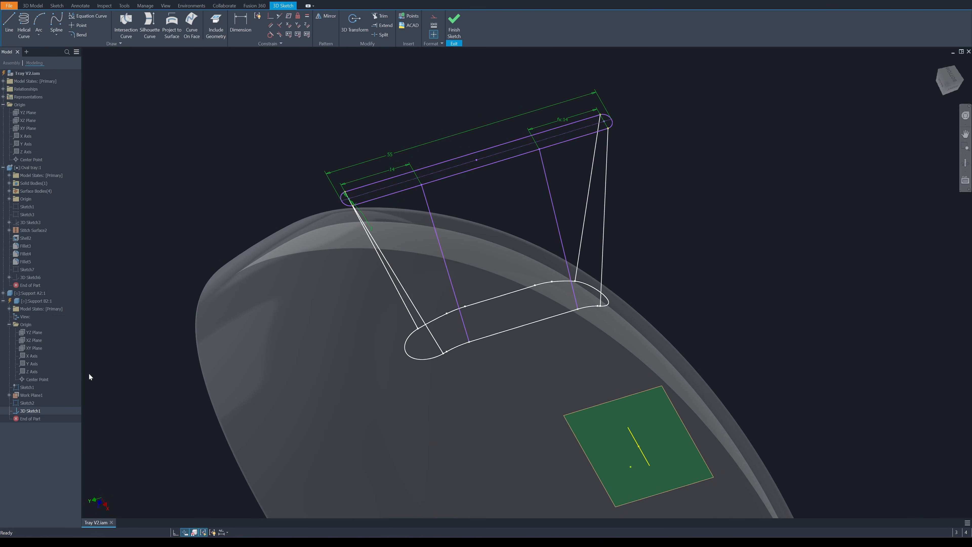
{"action": "left_click", "coordinate": [31, 403]}
{"action": "key", "text": "alt+v"}
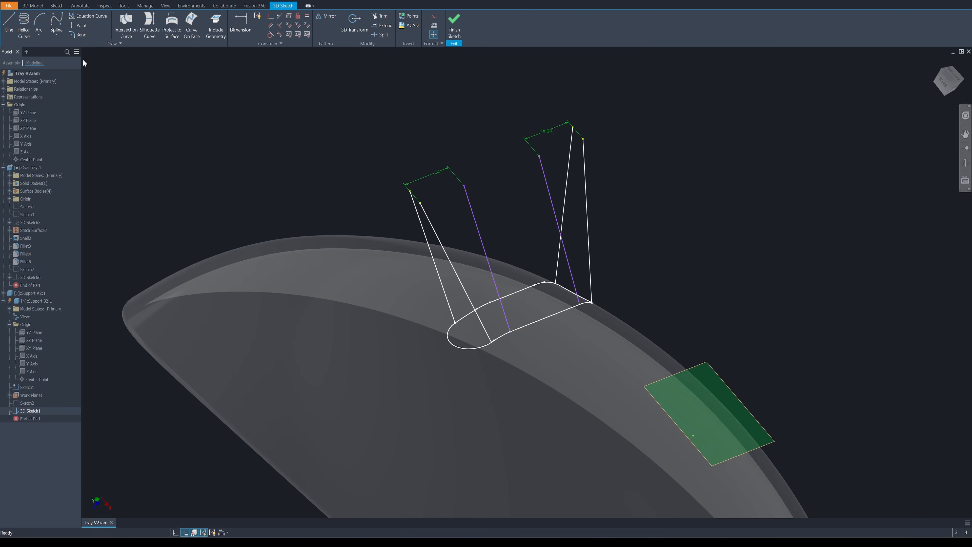
{"action": "left_click", "coordinate": [9, 24]}
{"action": "left_click", "coordinate": [420, 203]}
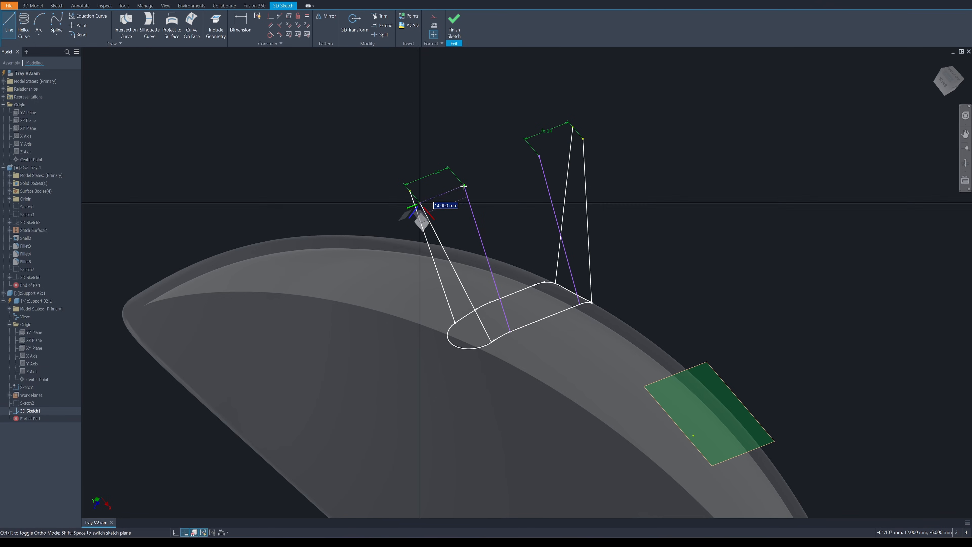
{"action": "left_click", "coordinate": [464, 186]}
{"action": "left_click", "coordinate": [539, 156]}
{"action": "right_click", "coordinate": [588, 144]}
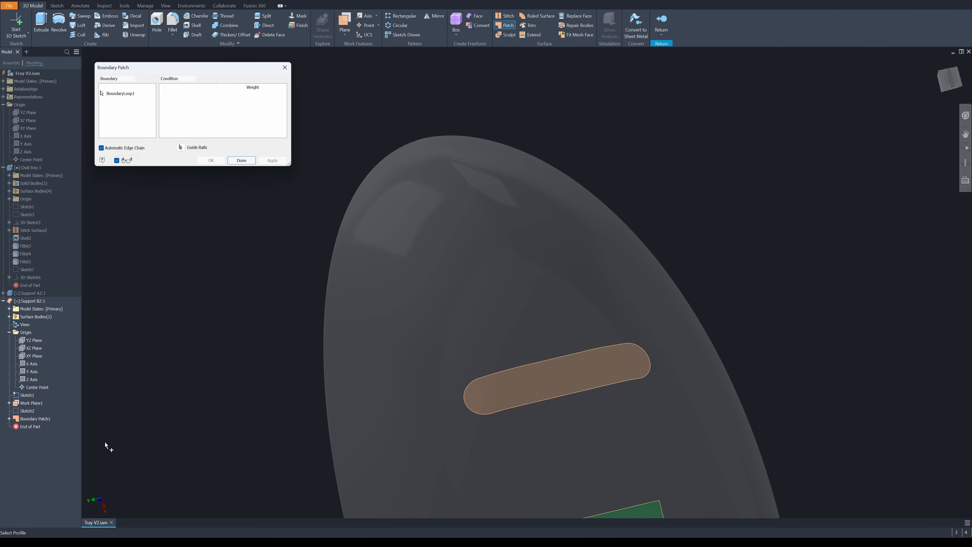
Step: Close the projected outline's boundary patch, show the flat slot sketch and patch the slot profile
{"action": "key", "text": "Escape"}
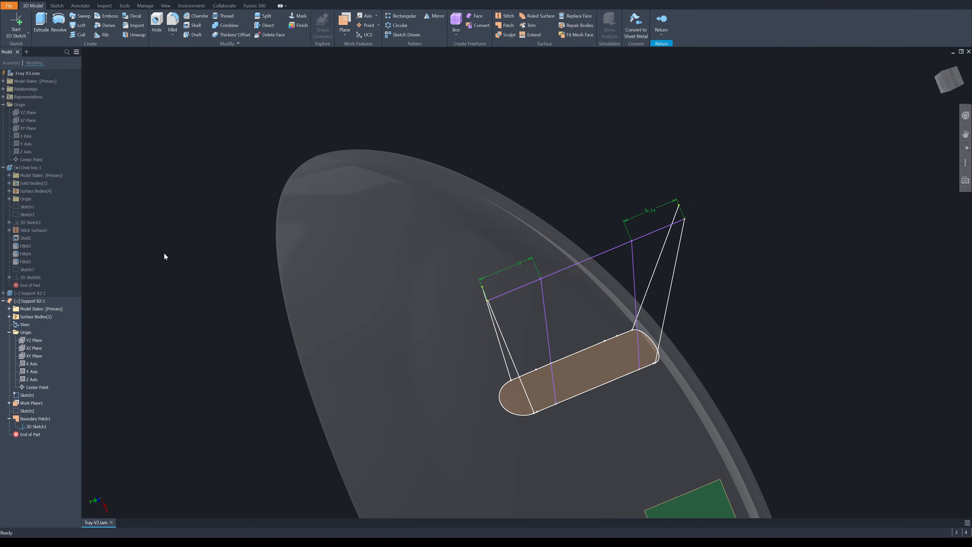
{"action": "left_click", "coordinate": [27, 410]}
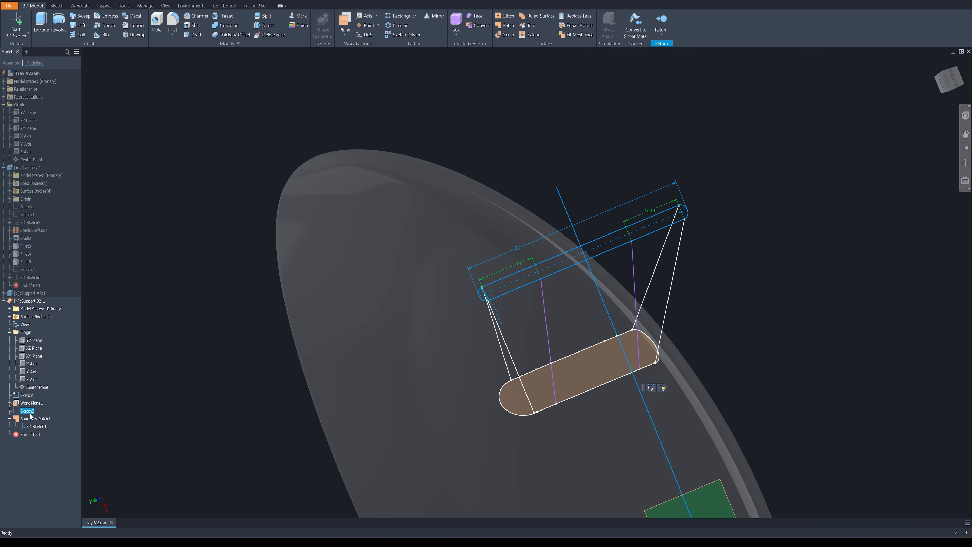
{"action": "left_click", "coordinate": [501, 30]}
{"action": "left_click", "coordinate": [659, 215]}
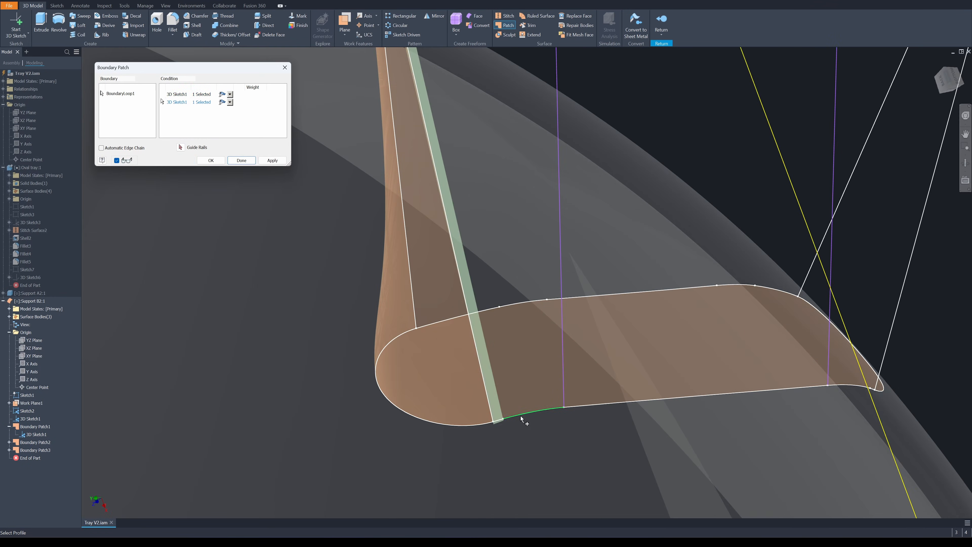
Step: Patch the first end panel and the middle panel of the support's side, with automatic edge chaining off
{"action": "left_click", "coordinate": [523, 419]}
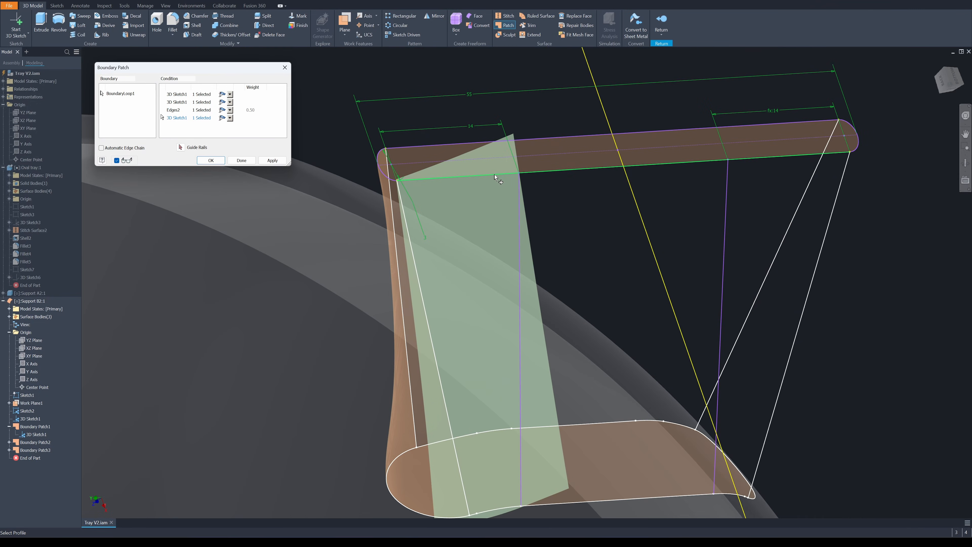
{"action": "left_click", "coordinate": [507, 191]}
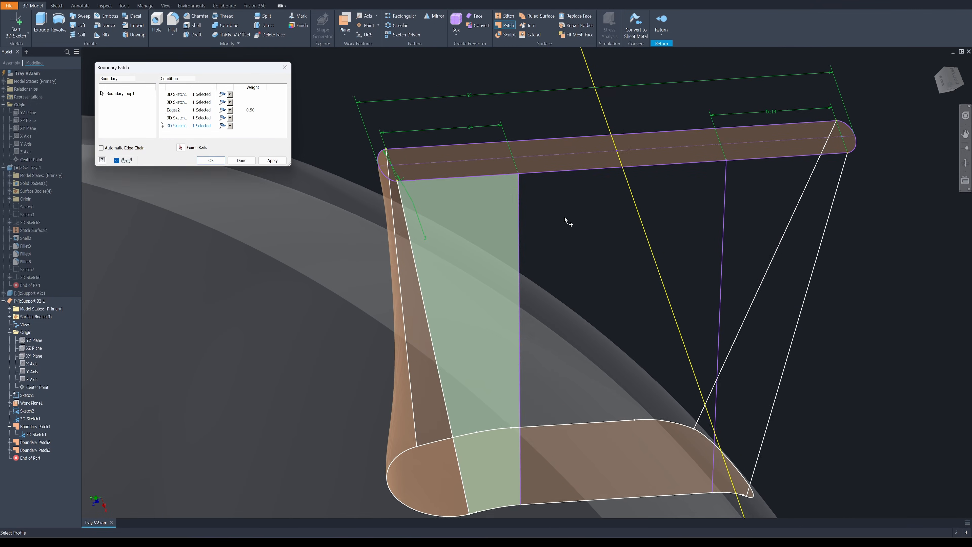
{"action": "key", "text": "Return"}
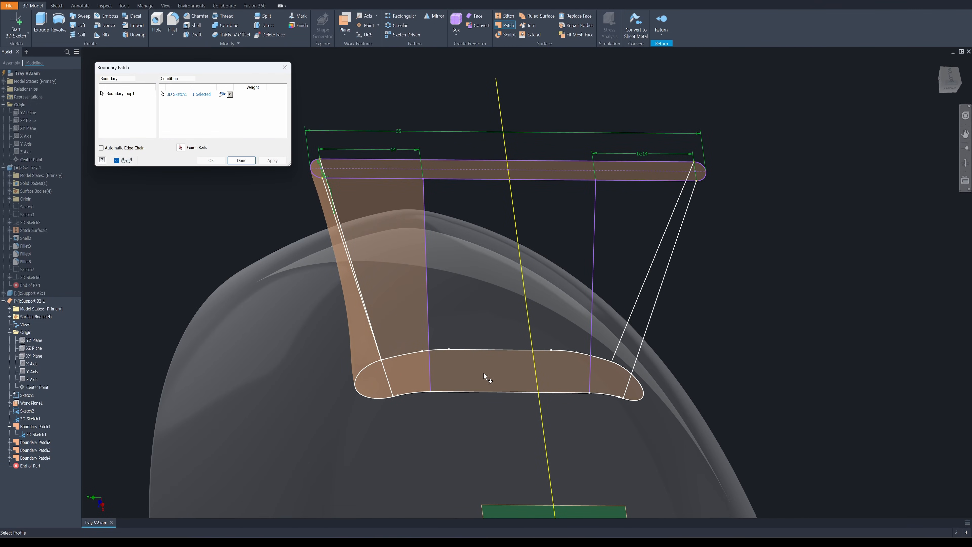
{"action": "left_click", "coordinate": [486, 391]}
{"action": "left_click", "coordinate": [592, 277]}
{"action": "left_click", "coordinate": [569, 180]}
{"action": "key", "text": "Return"}
Step: Patch the side panel between the second dimensioned line and the far corner line of the support
{"action": "middle_click_drag", "start_coordinate": [584, 191], "coordinate": [454, 223], "text": "shift"}
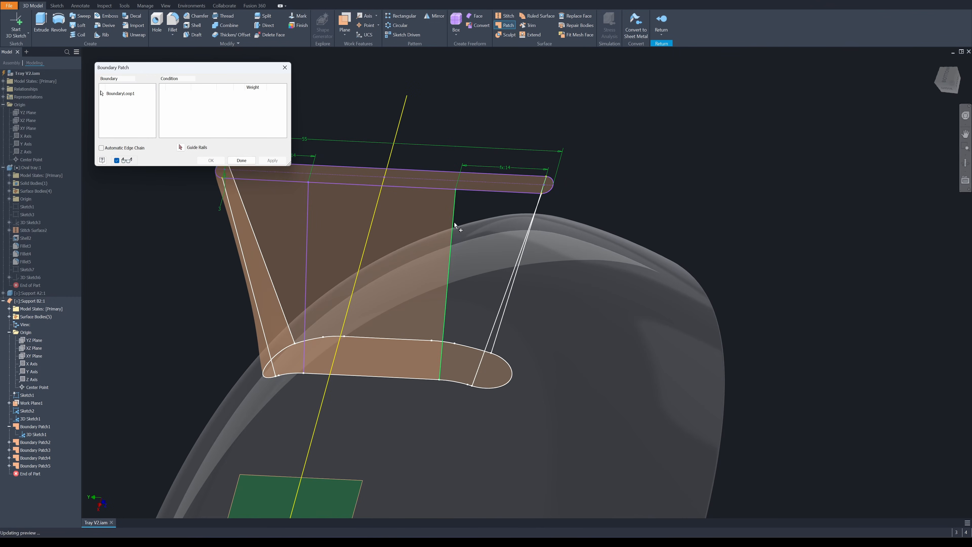
{"action": "left_click", "coordinate": [454, 223]}
{"action": "left_click", "coordinate": [460, 382]}
{"action": "scroll", "coordinate": [471, 387], "scroll_direction": "up", "scroll_amount": 3}
{"action": "left_click", "coordinate": [472, 385]}
{"action": "left_click", "coordinate": [515, 271]}
{"action": "scroll", "coordinate": [516, 272], "scroll_direction": "down", "scroll_amount": 3}
{"action": "scroll", "coordinate": [517, 192], "scroll_direction": "up", "scroll_amount": 3}
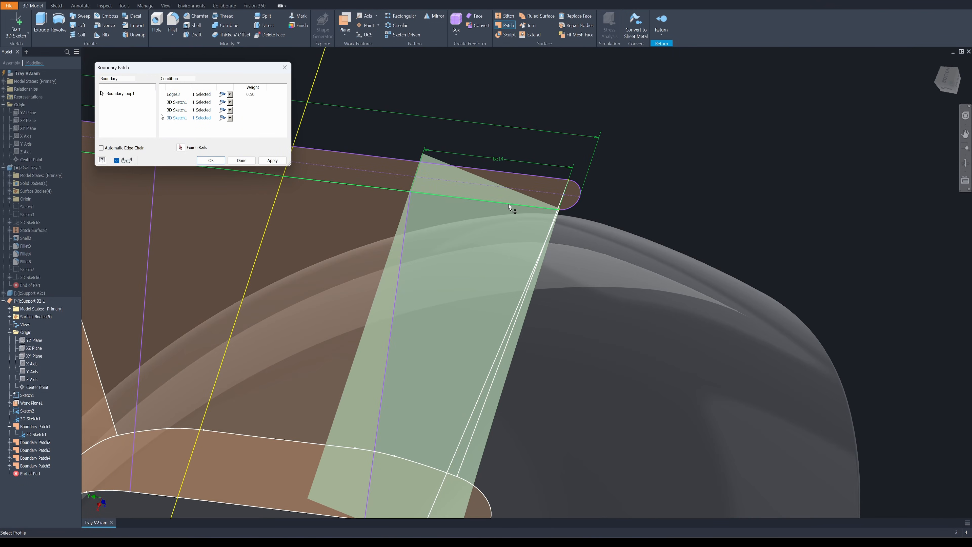
{"action": "left_click", "coordinate": [521, 219]}
{"action": "left_click", "coordinate": [272, 160]}
Step: Patch the support's remaining open boundary, picking its four edges as one loop
{"action": "scroll", "coordinate": [706, 132], "scroll_direction": "down", "scroll_amount": 3}
{"action": "middle_click_drag", "start_coordinate": [720, 126], "coordinate": [459, 253], "text": "shift"}
{"action": "left_click", "coordinate": [458, 214]}
{"action": "left_click", "coordinate": [431, 323]}
{"action": "left_click", "coordinate": [443, 418]}
{"action": "left_click", "coordinate": [463, 287]}
{"action": "left_click", "coordinate": [272, 161]}
Step: Stitch the eight boundary patches of Support B2 into a solid body
{"action": "middle_click_drag", "start_coordinate": [383, 172], "coordinate": [439, 260], "text": "shift"}
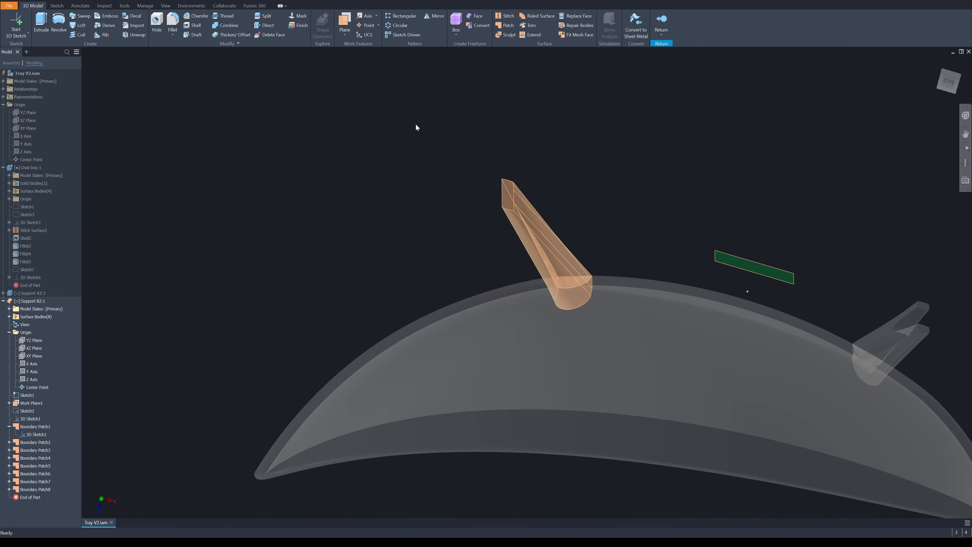
{"action": "left_click", "coordinate": [504, 15]}
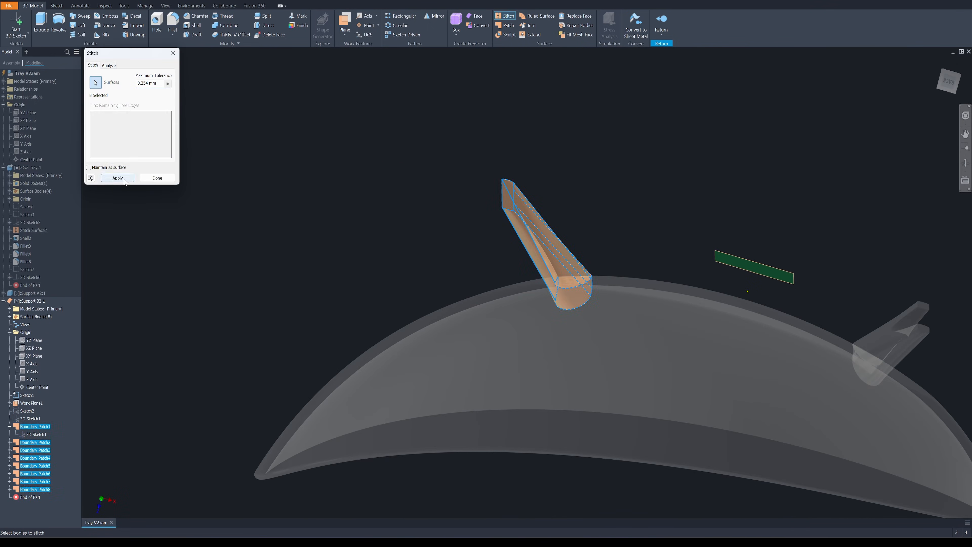
{"action": "left_click", "coordinate": [161, 178]}
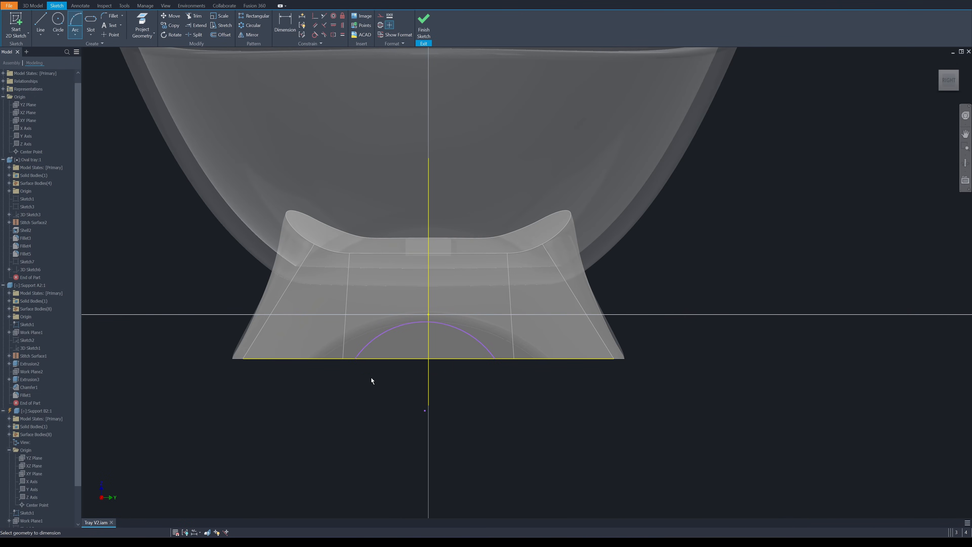
Step: Dimension the arch arc with its endpoints 15 mm either side of the centre axis and a radius of 25 mm
{"action": "key", "text": "d"}
{"action": "left_click", "coordinate": [429, 383]}
{"action": "left_click", "coordinate": [406, 386]}
{"action": "type", "text": "15"}
{"action": "key", "text": "Return"}
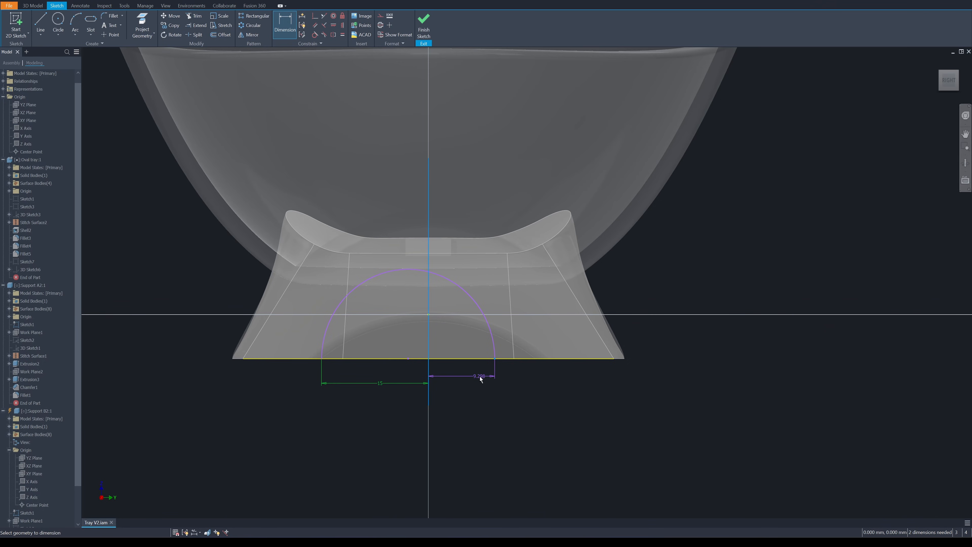
{"action": "left_click", "coordinate": [480, 376]}
{"action": "left_click", "coordinate": [380, 384]}
{"action": "left_click", "coordinate": [507, 405]}
{"action": "left_click", "coordinate": [488, 271]}
{"action": "left_click", "coordinate": [487, 345]}
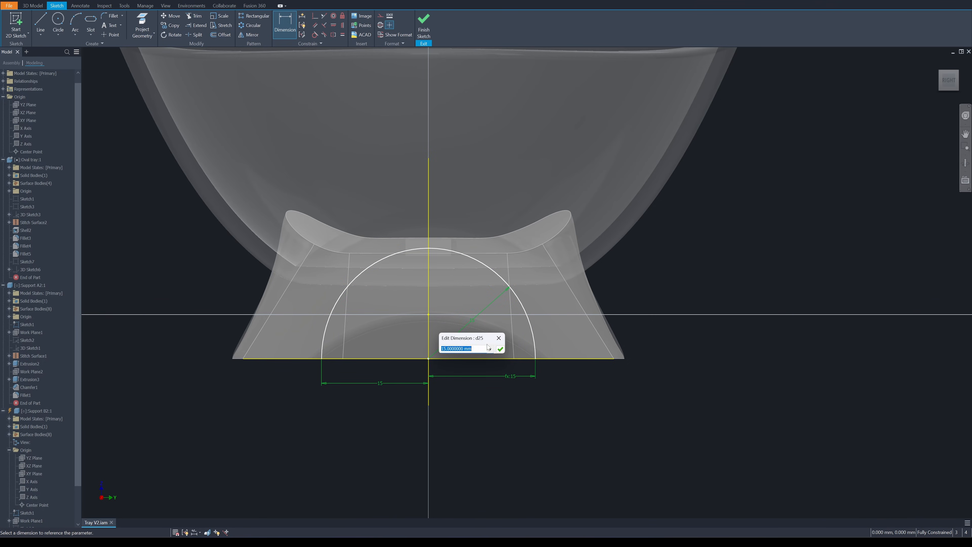
{"action": "type", "text": "25"}
{"action": "key", "text": "Return"}
Step: Extrude-cut the arch profile through the base of the support
{"action": "key", "text": "e"}
{"action": "left_click", "coordinate": [466, 340]}
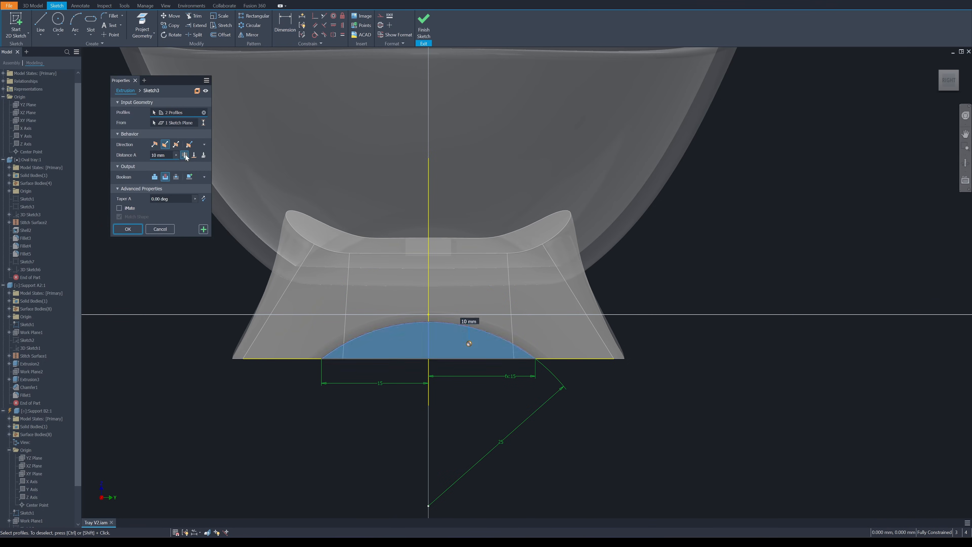
{"action": "key", "text": "Return"}
{"action": "middle_click_drag", "start_coordinate": [647, 254], "coordinate": [318, 108], "text": "shift"}
{"action": "scroll", "coordinate": [319, 108], "scroll_direction": "up", "scroll_amount": 3}
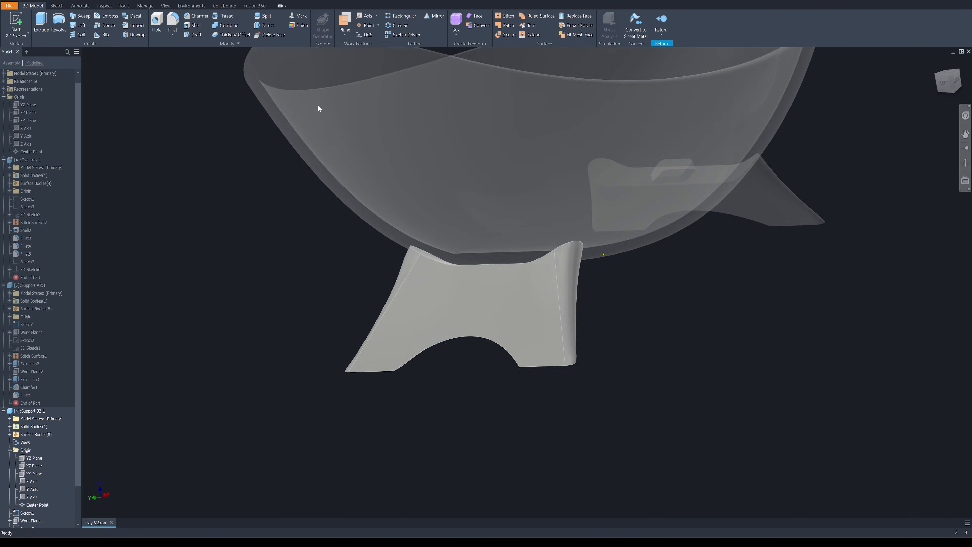
Step: Create a work plane across the flat top of the support and start a sketch on it
{"action": "left_click", "coordinate": [344, 23]}
{"action": "middle_click_drag", "start_coordinate": [613, 199], "coordinate": [613, 393], "text": "shift"}
{"action": "left_click", "coordinate": [428, 291]}
{"action": "scroll", "coordinate": [46, 467], "scroll_direction": "down", "scroll_amount": 3}
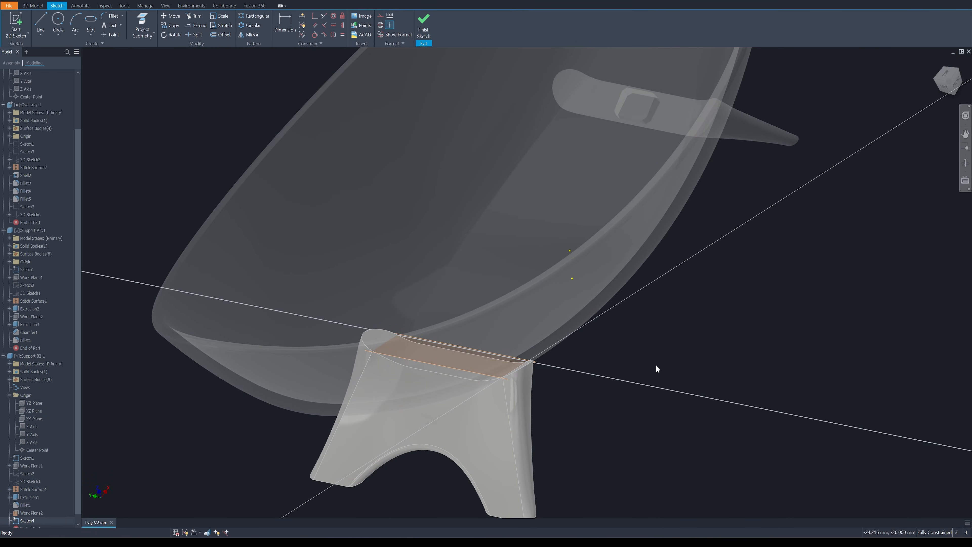
Step: Extrude the rectangular key profile asymmetrically from the work plane, joining it to the support
{"action": "key", "text": "x"}
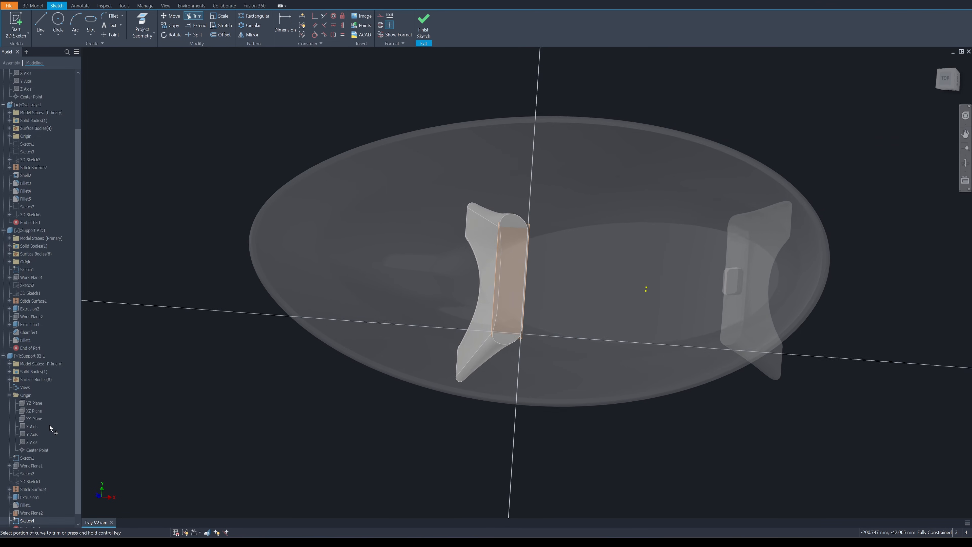
{"action": "key", "text": "e"}
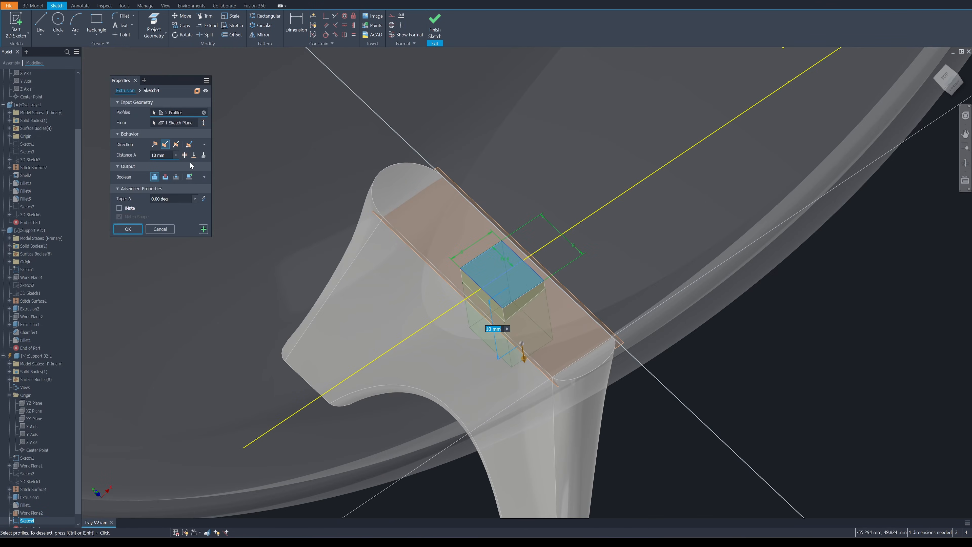
{"action": "left_click", "coordinate": [189, 144]}
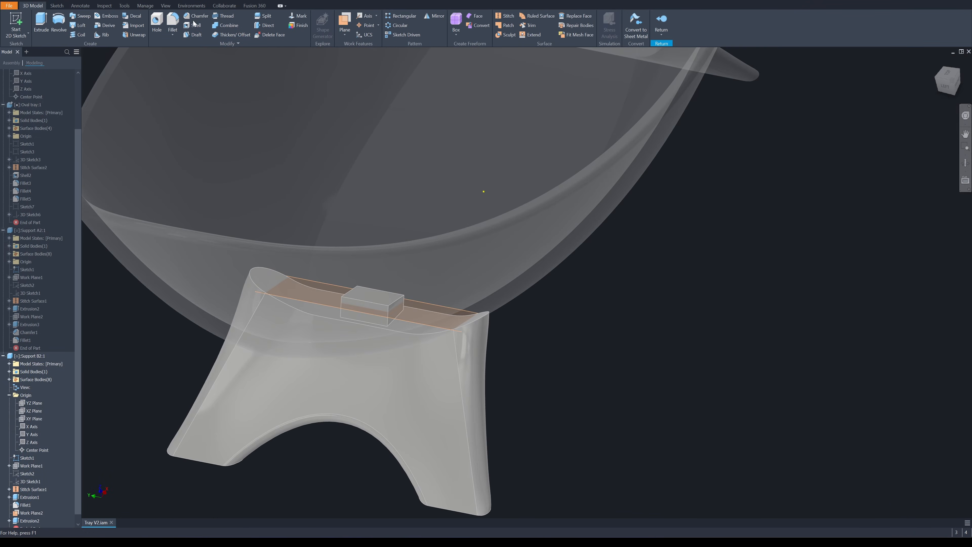
Step: Chamfer the vertical corner edges of the rectangular key
{"action": "key", "text": "ctrl+shift+k"}
{"action": "scroll", "coordinate": [364, 304], "scroll_direction": "up", "scroll_amount": 3}
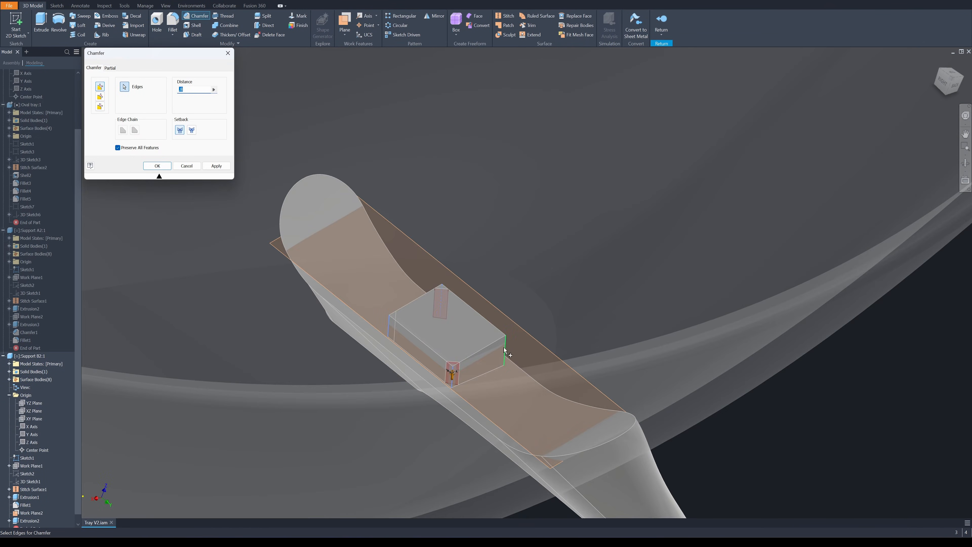
{"action": "left_click", "coordinate": [157, 165]}
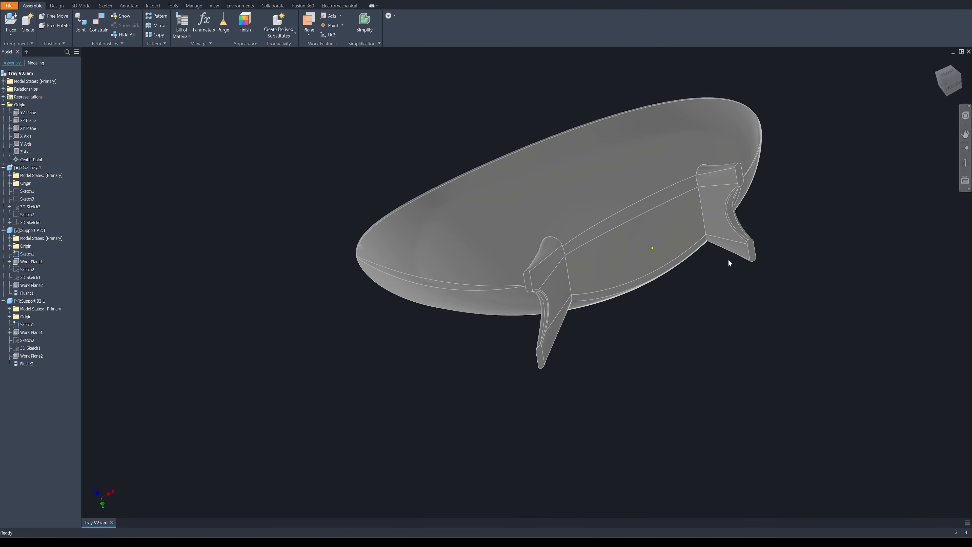
Step: Project and offset the Support B2 key outline in an Oval tray sketch, and extrude-cut the matching keyhole through the tray floor
{"action": "key", "text": "F6"}
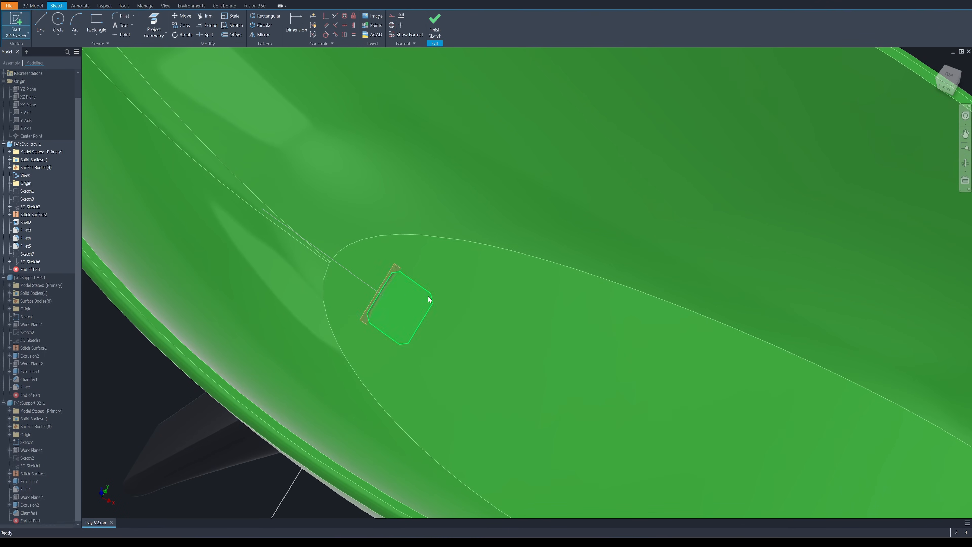
{"action": "key", "text": "p"}
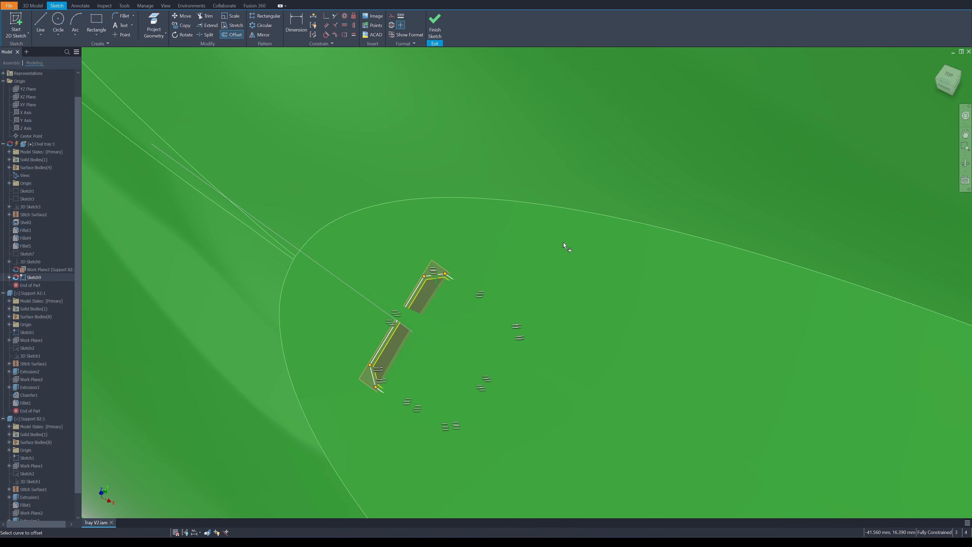
{"action": "key", "text": "e"}
{"action": "scroll", "coordinate": [377, 198], "scroll_direction": "down", "scroll_amount": 3}
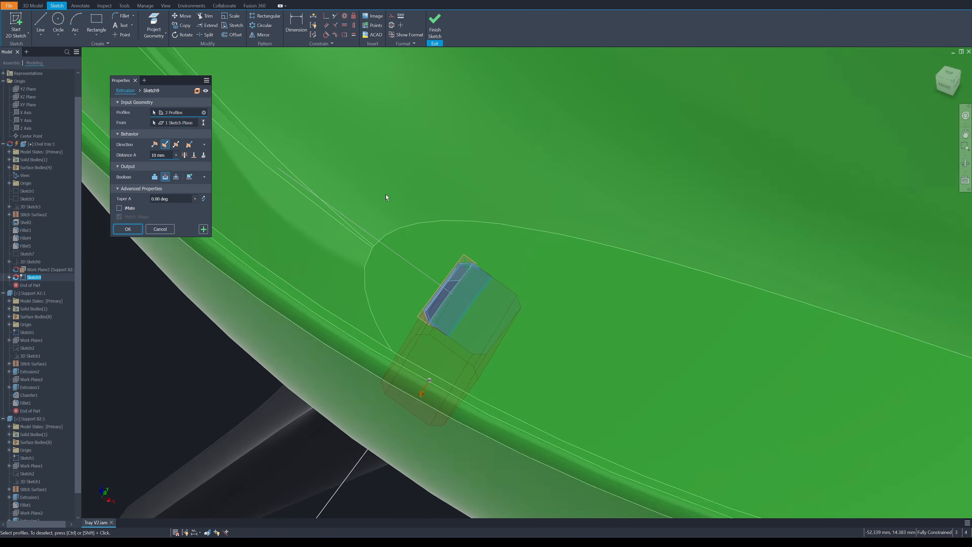
{"action": "middle_click_drag", "start_coordinate": [387, 195], "coordinate": [279, 232], "text": "shift"}
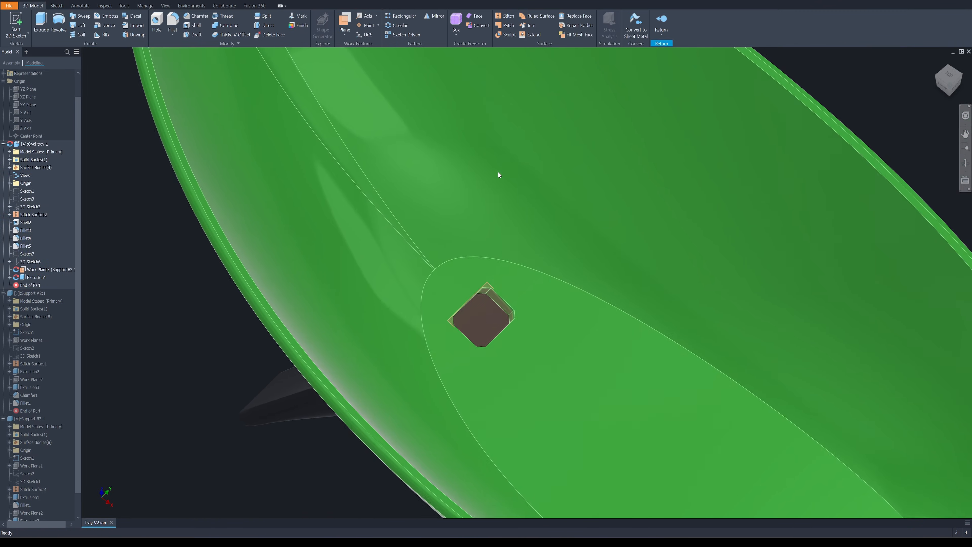
Step: Project and offset the Support A2 key outline in the tray and cut its keyhole with a symmetric 10 mm extrusion
{"action": "right_click", "coordinate": [766, 147]}
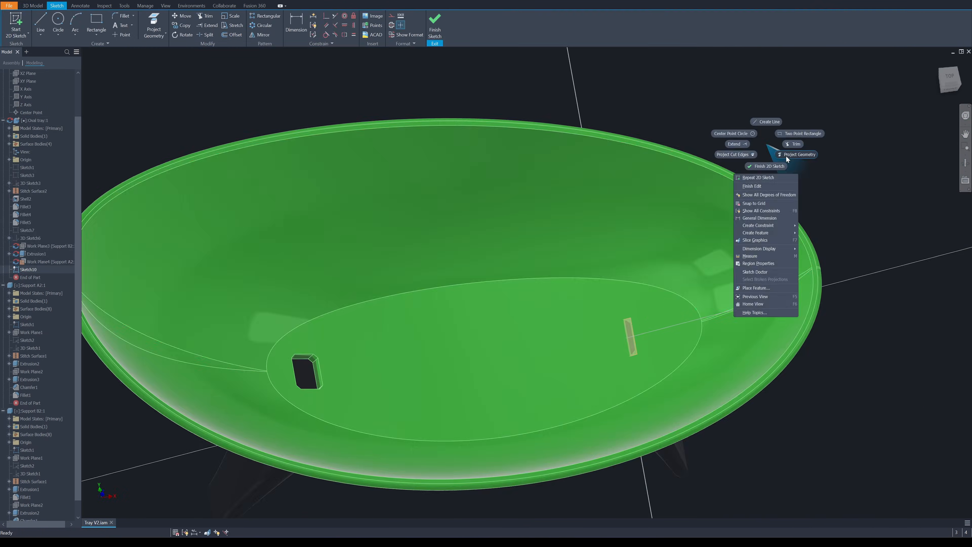
{"action": "left_click", "coordinate": [786, 159]}
{"action": "scroll", "coordinate": [643, 310], "scroll_direction": "up", "scroll_amount": 3}
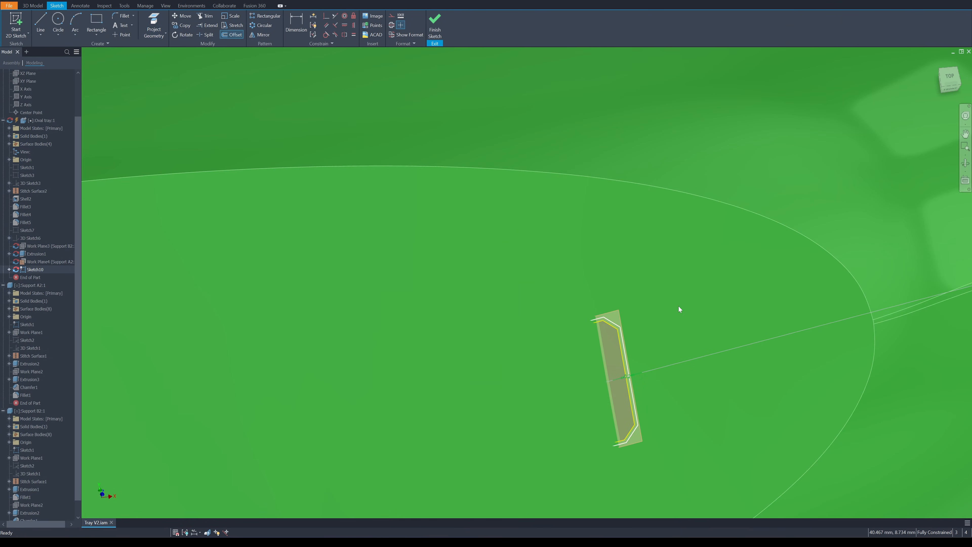
{"action": "key", "text": "e"}
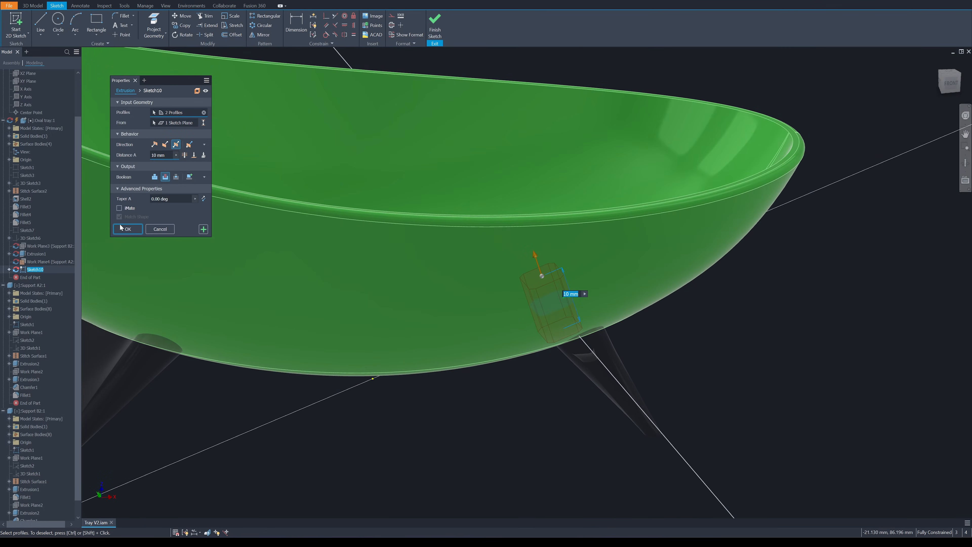
{"action": "key", "text": "Return"}
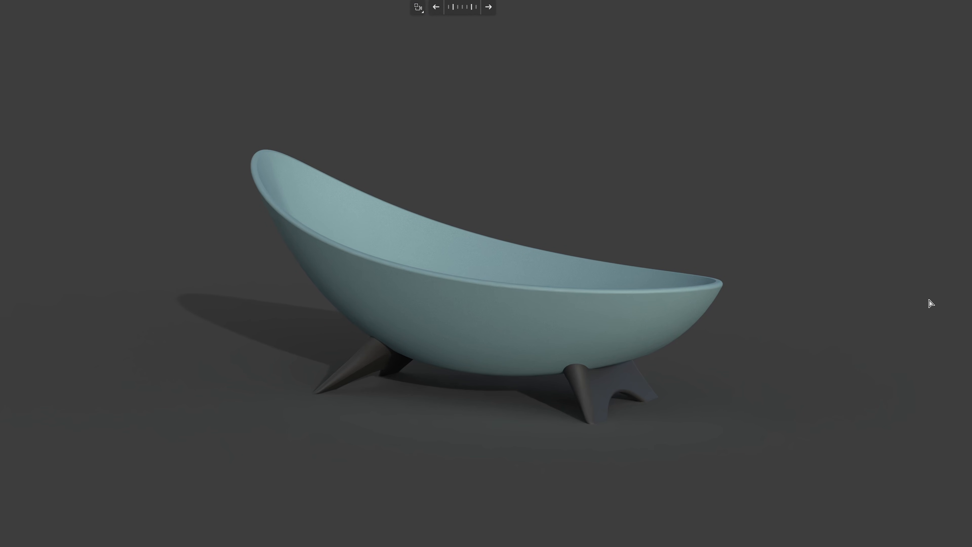
Step: Examine the finished oval tray on its two support feet from several angles
{"action": "middle_click_drag", "start_coordinate": [909, 283], "coordinate": [855, 313], "text": "shift"}
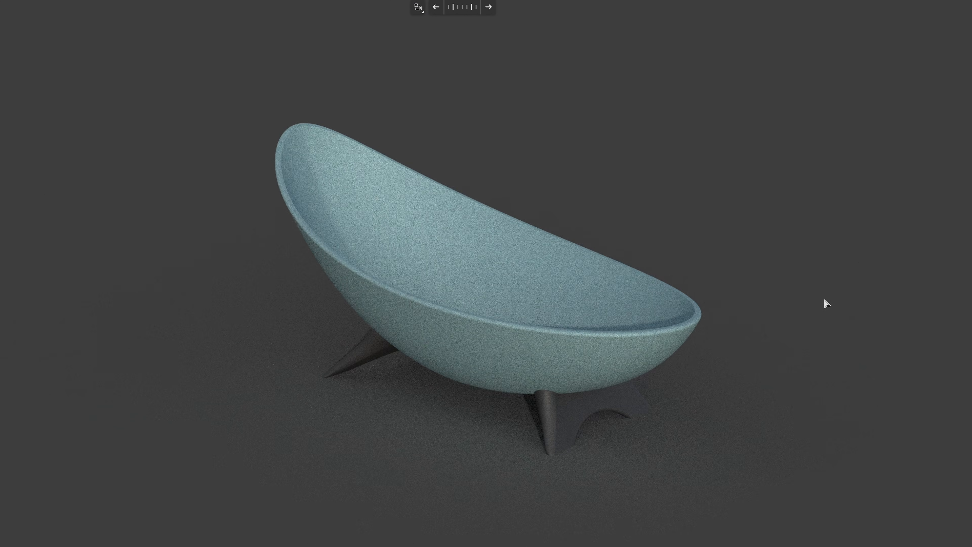
{"action": "middle_click_drag", "start_coordinate": [797, 260], "coordinate": [831, 335]}
{"action": "middle_click_drag", "start_coordinate": [719, 334], "coordinate": [747, 350]}
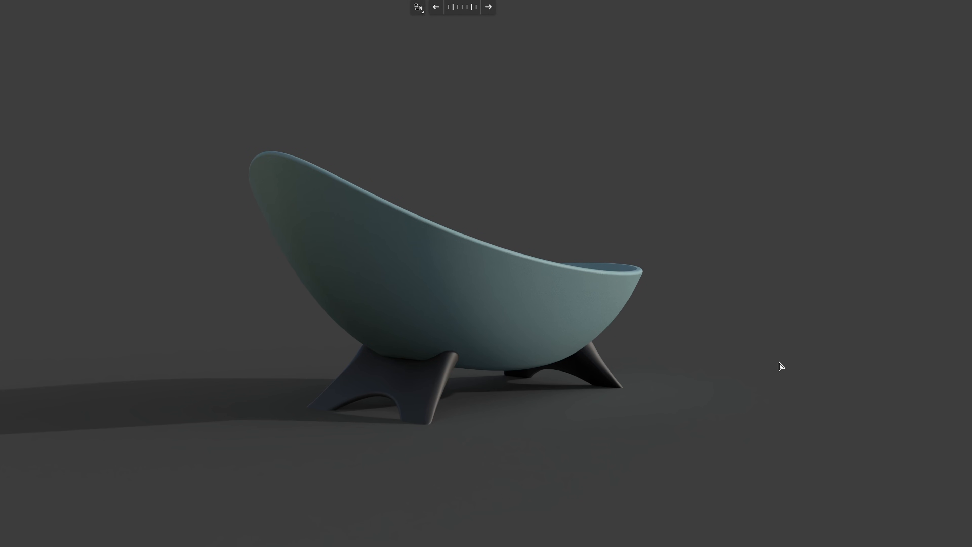
{"action": "middle_click_drag", "start_coordinate": [781, 365], "coordinate": [756, 250]}
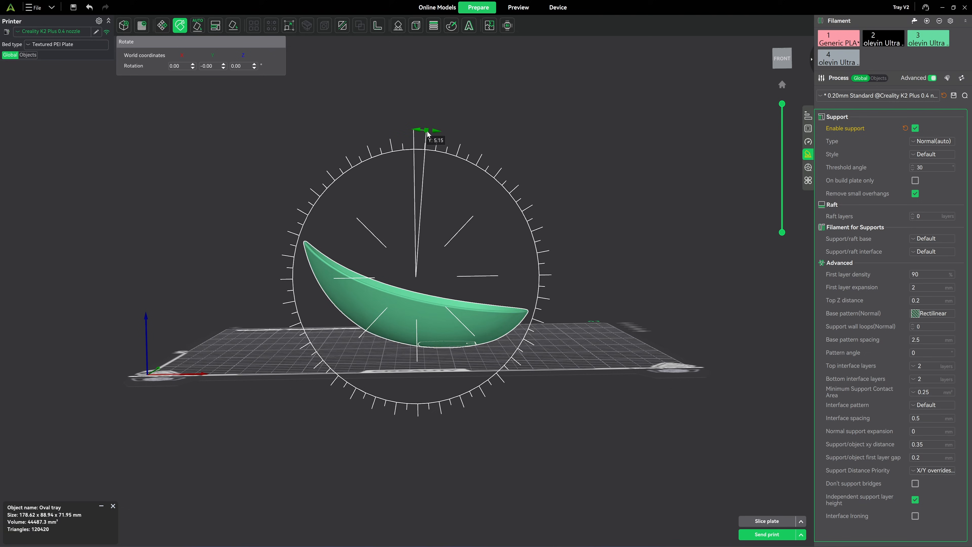
Step: In Creality Print, rotate the oval tray about the Y axis to stand on end, and inspect its keyholes and overhangs for support painting
{"action": "left_click_drag", "start_coordinate": [428, 133], "coordinate": [556, 199]}
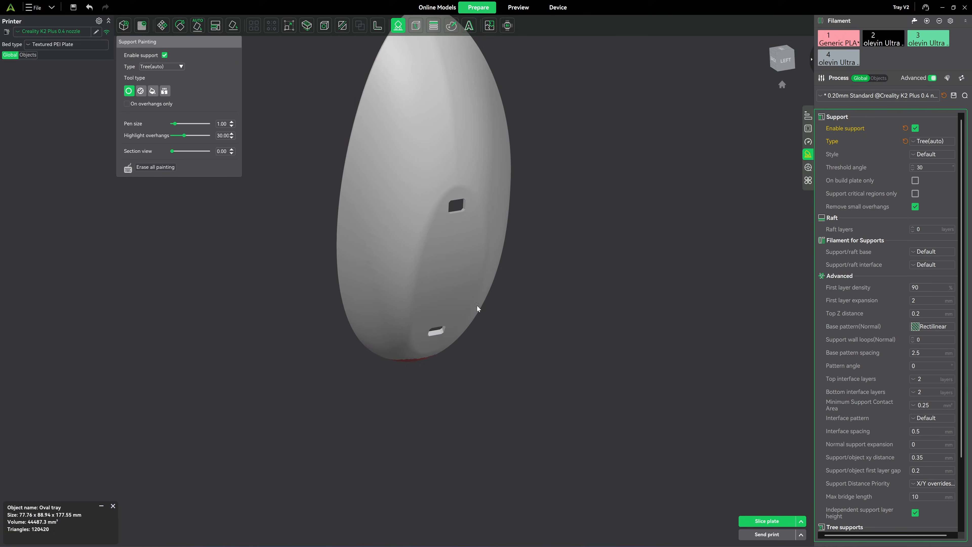
{"action": "scroll", "coordinate": [475, 297], "scroll_direction": "up", "scroll_amount": 5}
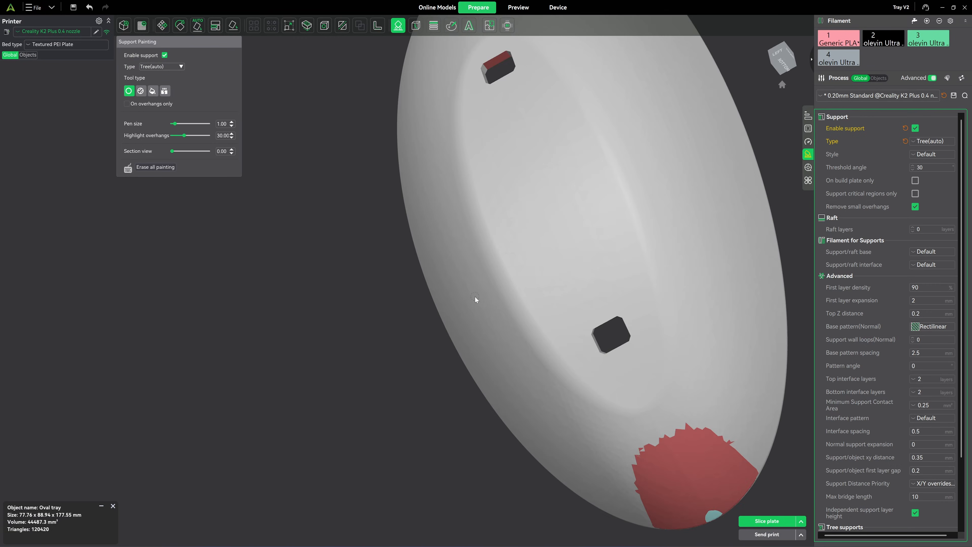
{"action": "mouse_move", "coordinate": [475, 297]}
{"action": "left_mouse_down"}
{"action": "mouse_move", "coordinate": [541, 223]}
{"action": "mouse_move", "coordinate": [449, 196]}
{"action": "left_mouse_up"}
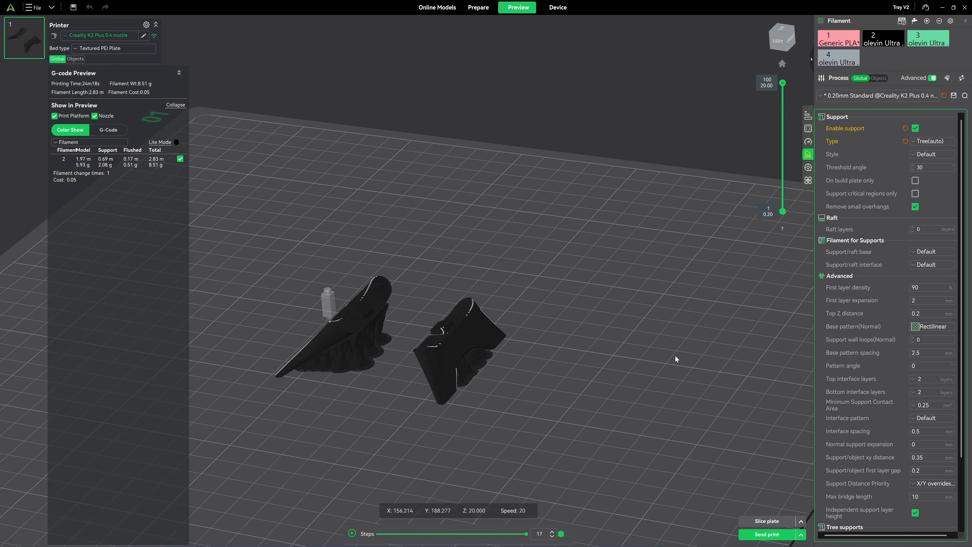
Step: Inspect the sliced support feet and their tree supports down to layer 10 at 2.00 mm height
{"action": "left_click_drag", "start_coordinate": [783, 83], "coordinate": [788, 198]}
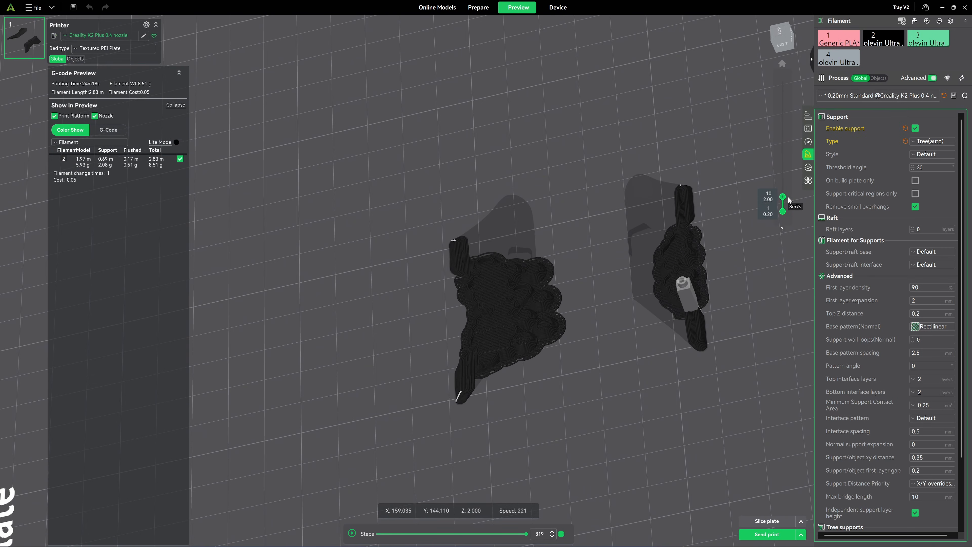